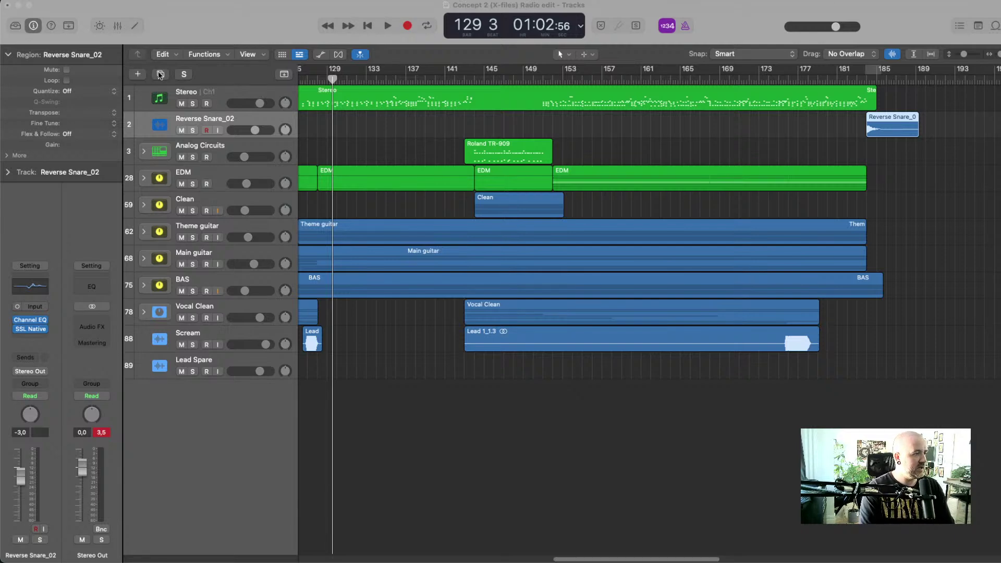
Deselect the Reverse Snare_02 region and place the playhead at bar 15, beat 3, near the start of the arrangement
{"action": "scroll", "coordinate": [649, 218], "scroll_direction": "left", "scroll_amount": 15}
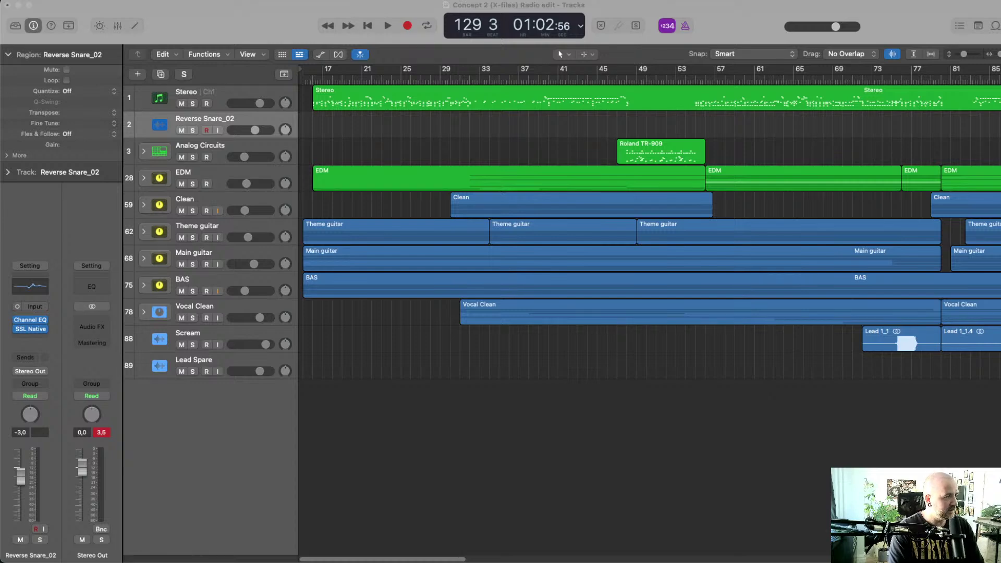
{"action": "left_click", "coordinate": [299, 12]}
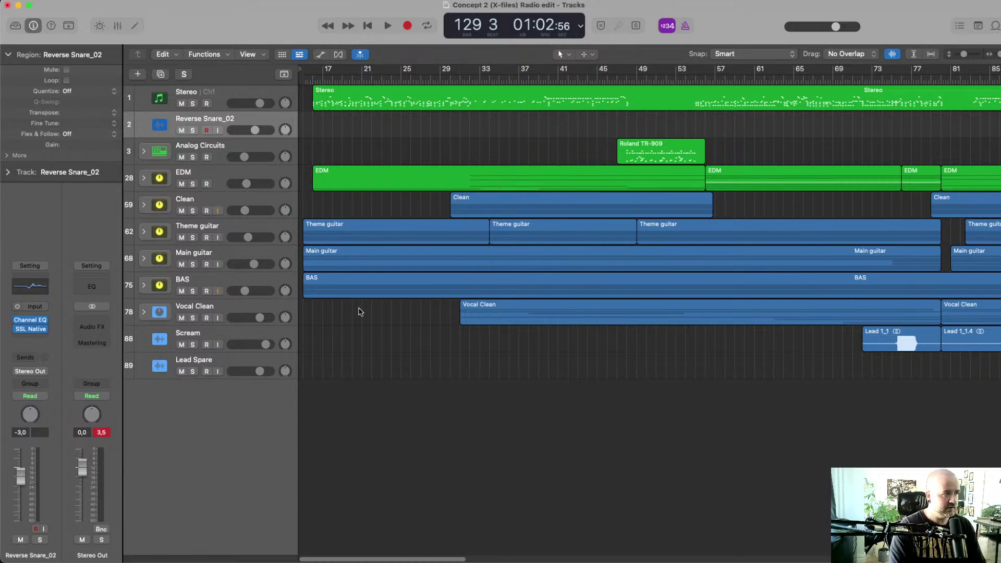
{"action": "left_click", "coordinate": [376, 416]}
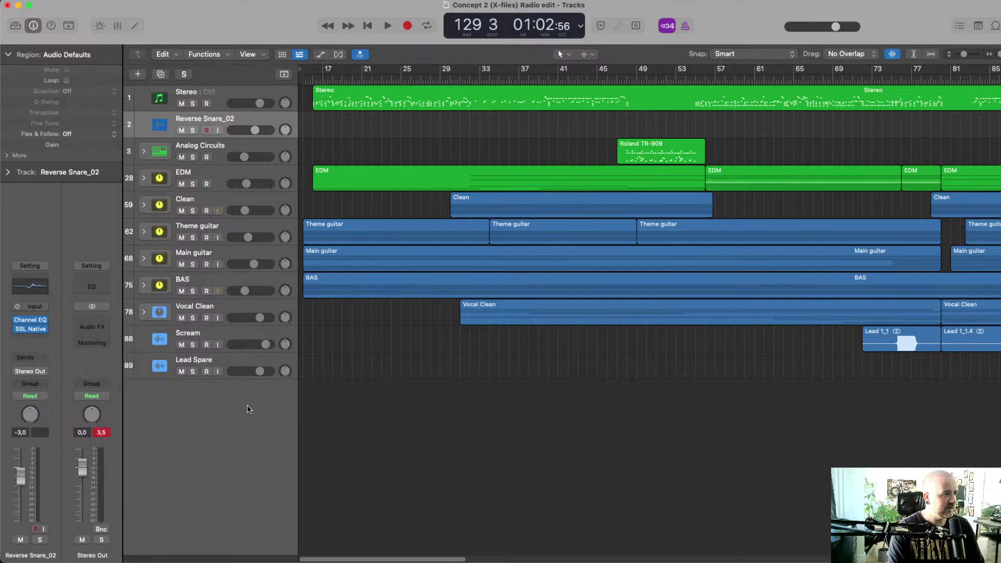
{"action": "left_click", "coordinate": [118, 26]}
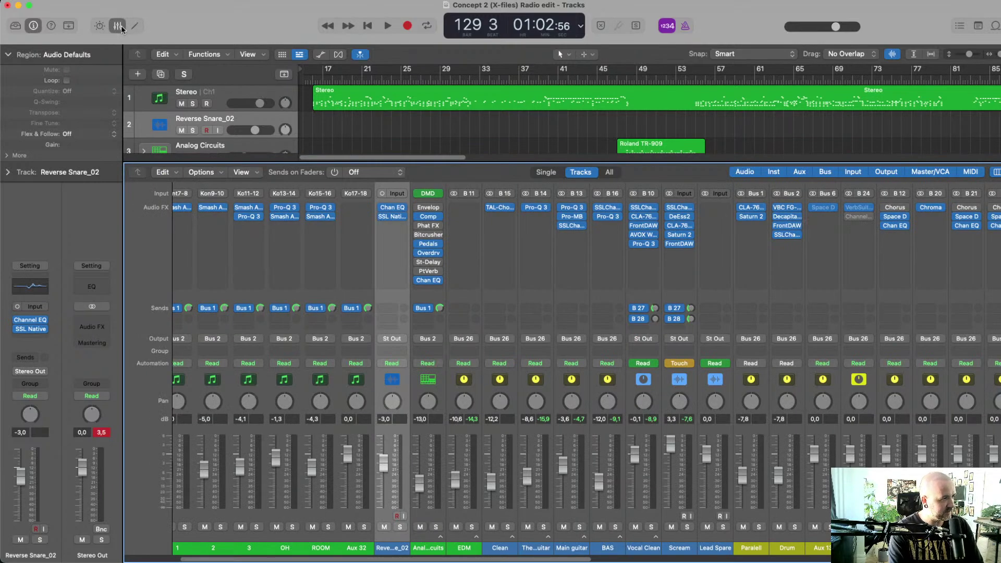
{"action": "left_click", "coordinate": [121, 26]}
{"action": "left_click", "coordinate": [302, 75]}
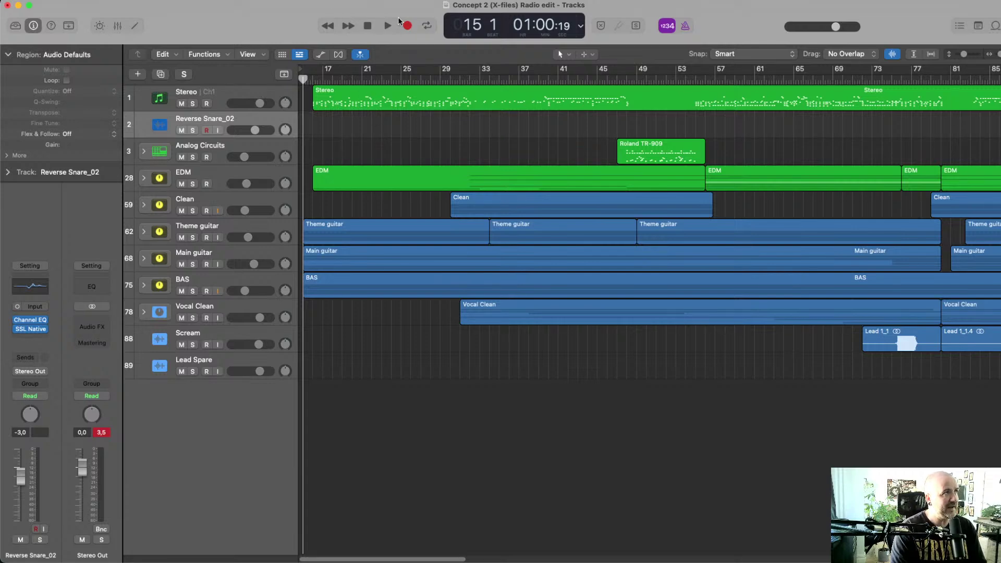
{"action": "left_click_drag", "start_coordinate": [317, 79], "coordinate": [308, 78]}
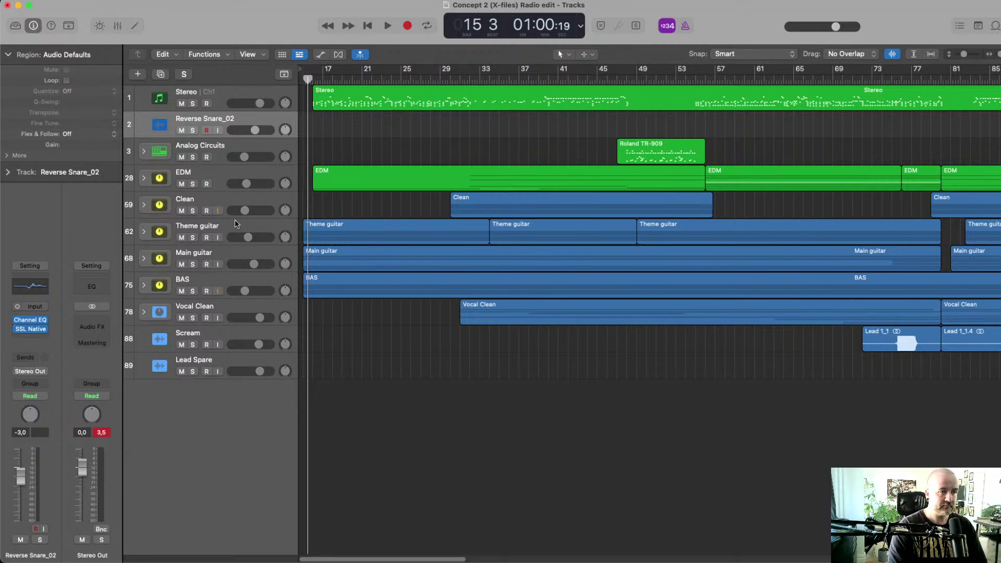
Show the mixer for the Stereo drum track and solo the Parallell and Drum buses
{"action": "left_click", "coordinate": [202, 98]}
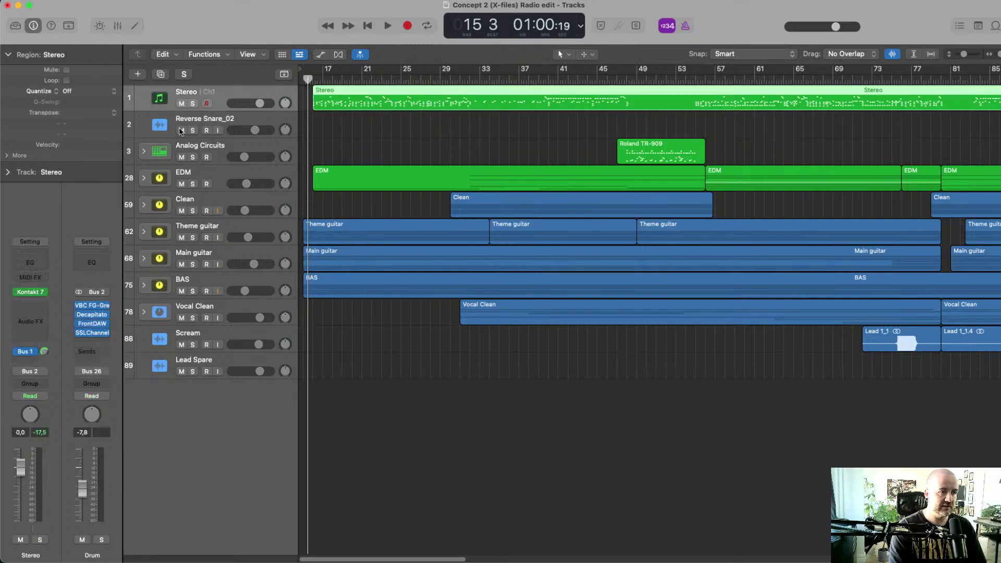
{"action": "left_click", "coordinate": [117, 26]}
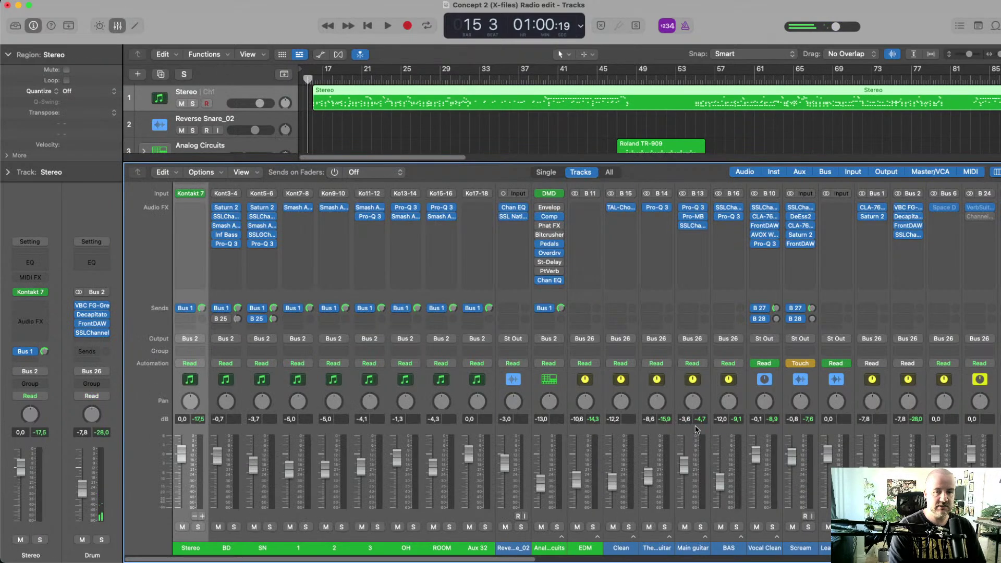
{"action": "key", "text": "s"}
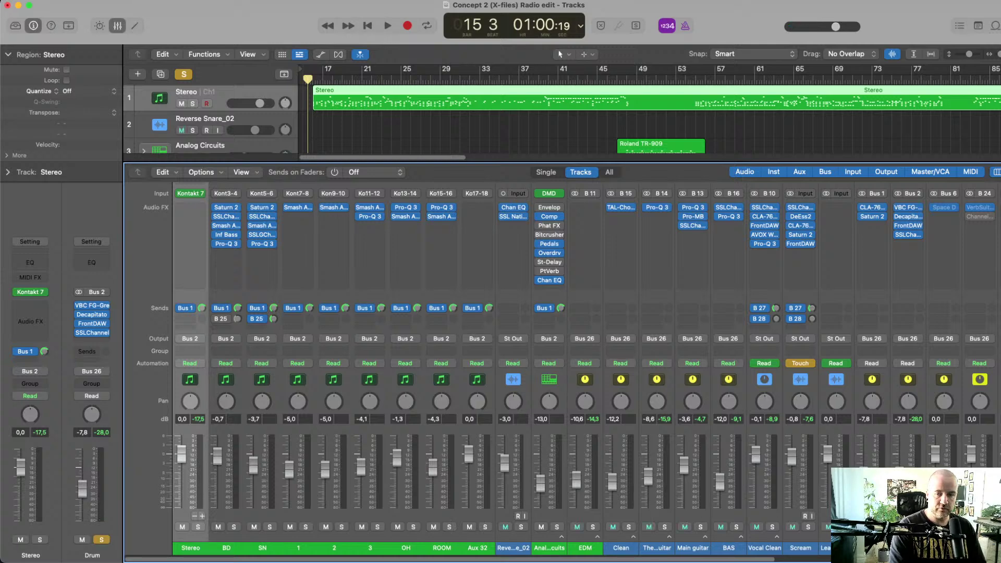
{"action": "left_click", "coordinate": [908, 500]}
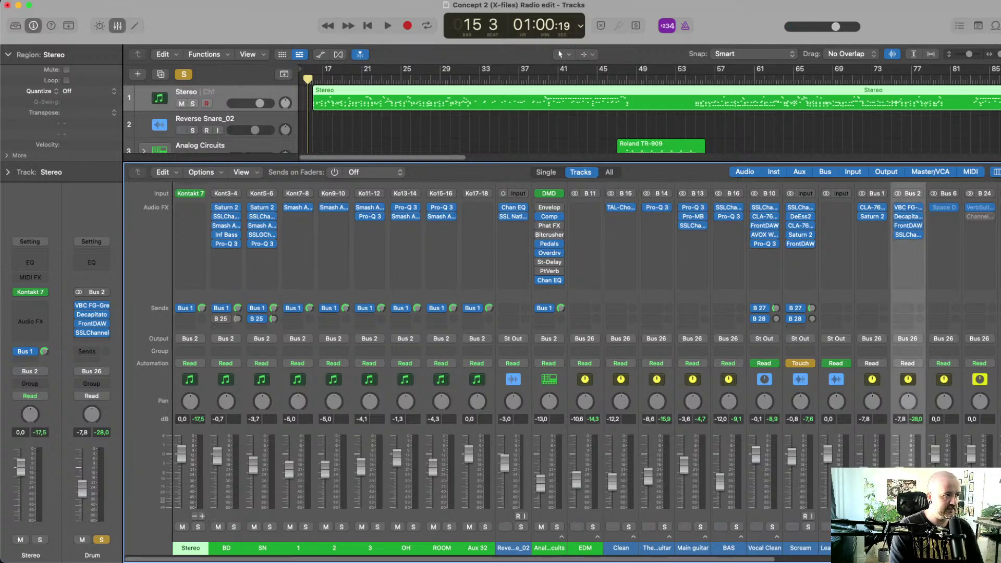
{"action": "scroll", "coordinate": [447, 297], "scroll_direction": "right", "scroll_amount": 10}
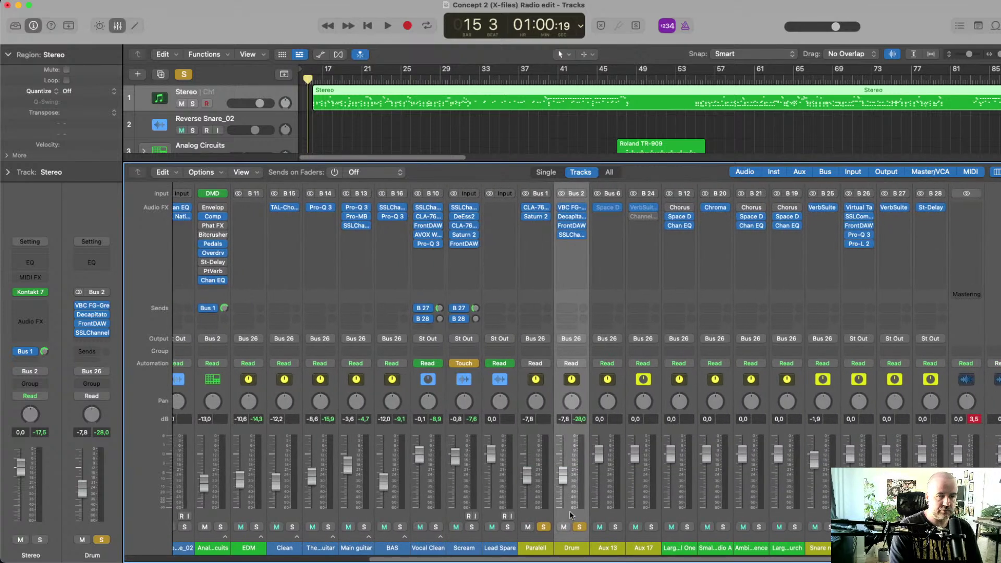
{"action": "left_click", "coordinate": [541, 511]}
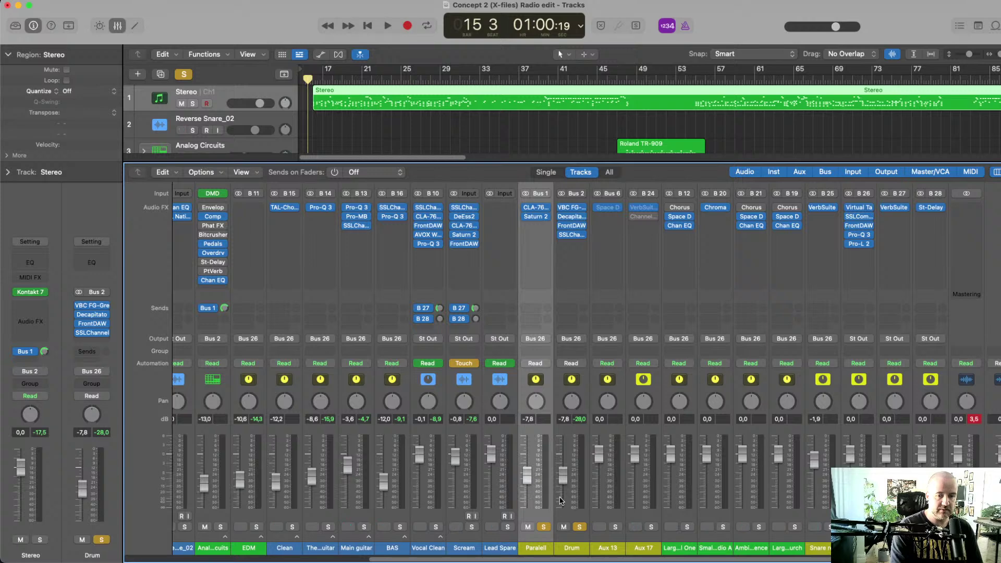
{"action": "left_click", "coordinate": [577, 514]}
Examine the VBC FG-Grey compressor and Decapitator saturation settings on the Drum bus
{"action": "left_click", "coordinate": [574, 207]}
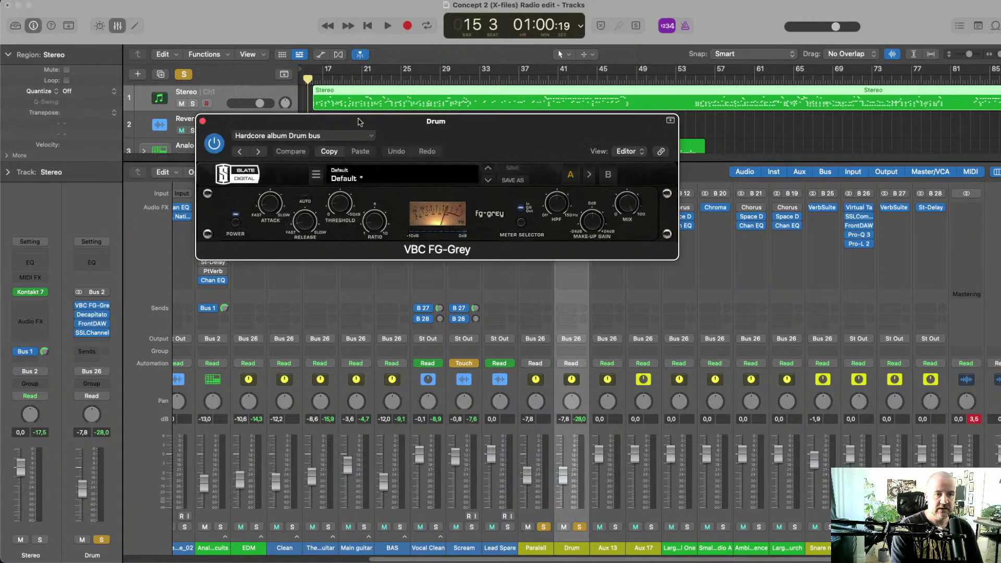
{"action": "left_click_drag", "start_coordinate": [284, 122], "coordinate": [234, 97]}
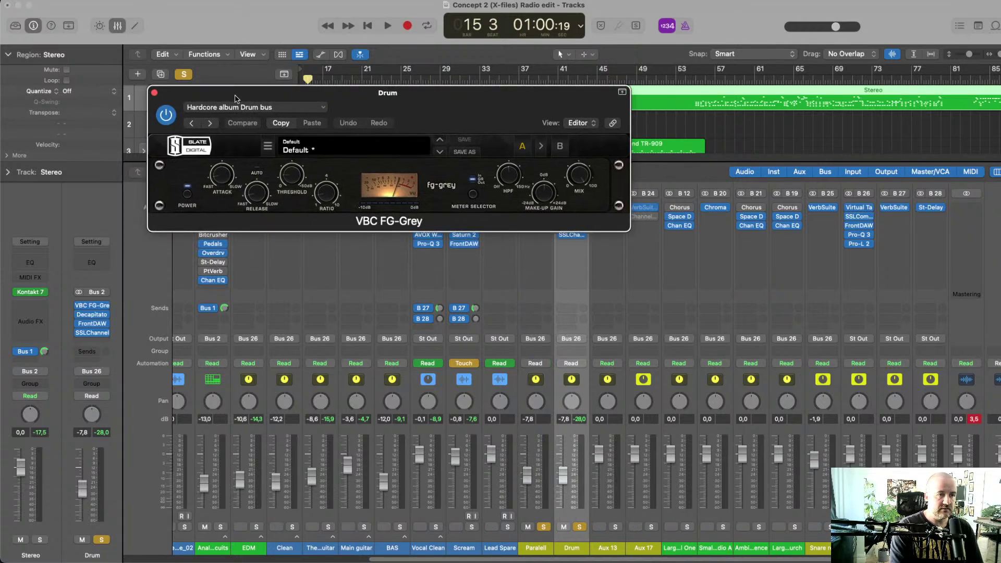
{"action": "left_click", "coordinate": [155, 94]}
{"action": "left_click", "coordinate": [568, 217]}
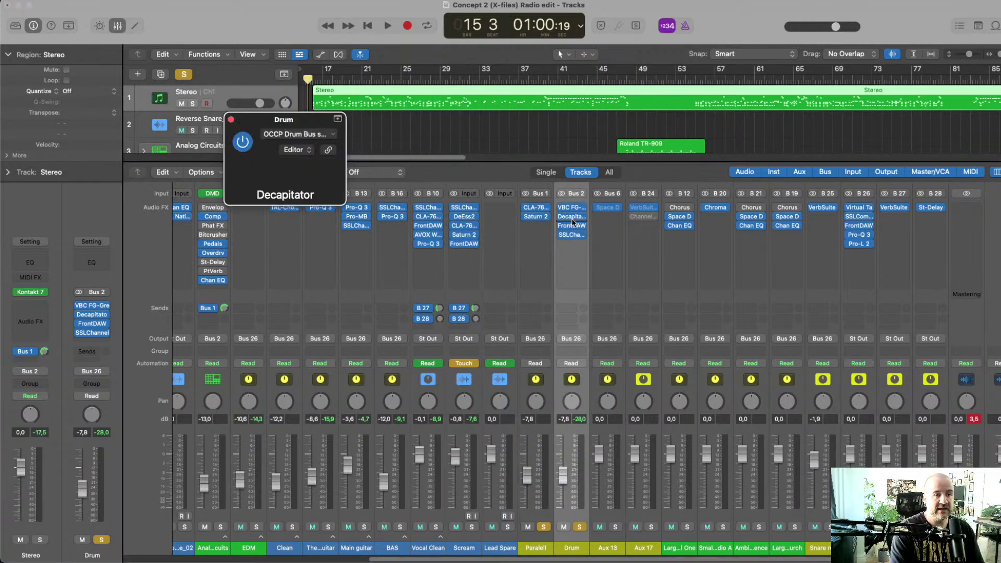
{"action": "left_click_drag", "start_coordinate": [272, 118], "coordinate": [226, 102]}
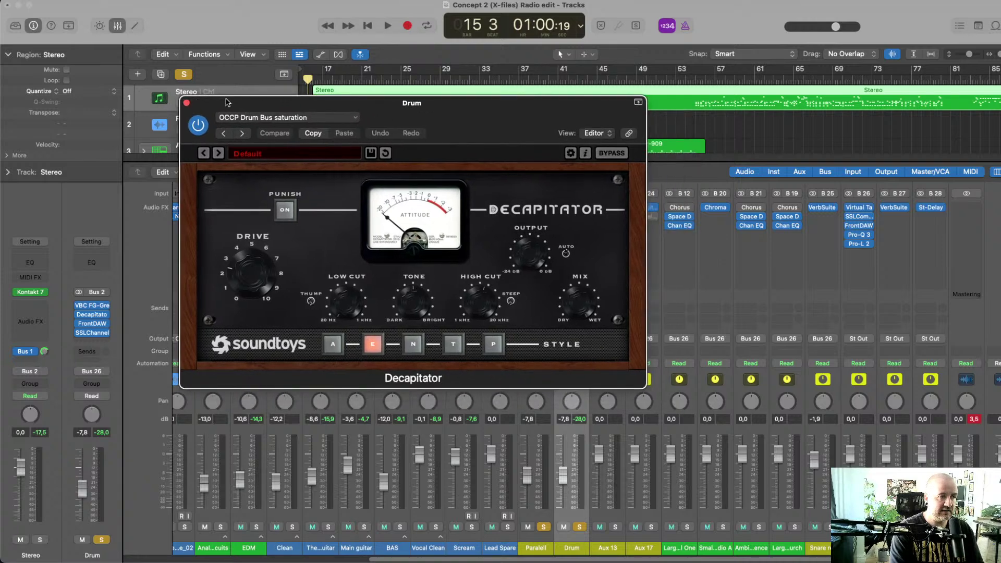
{"action": "left_click", "coordinate": [186, 103]}
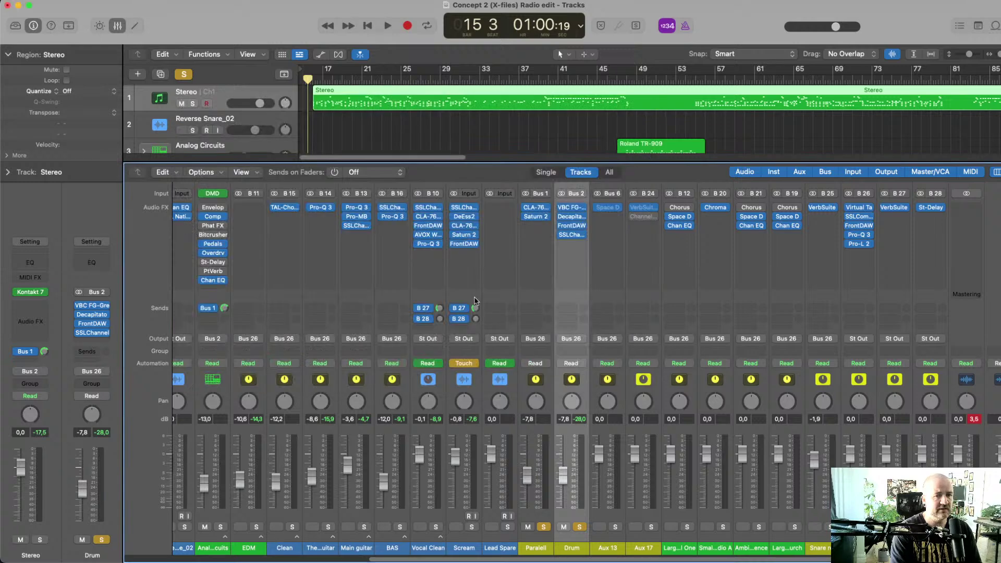
Examine FrontDAW with its preset list and the SSLChannel settings on the Drum bus
{"action": "left_click", "coordinate": [572, 225]}
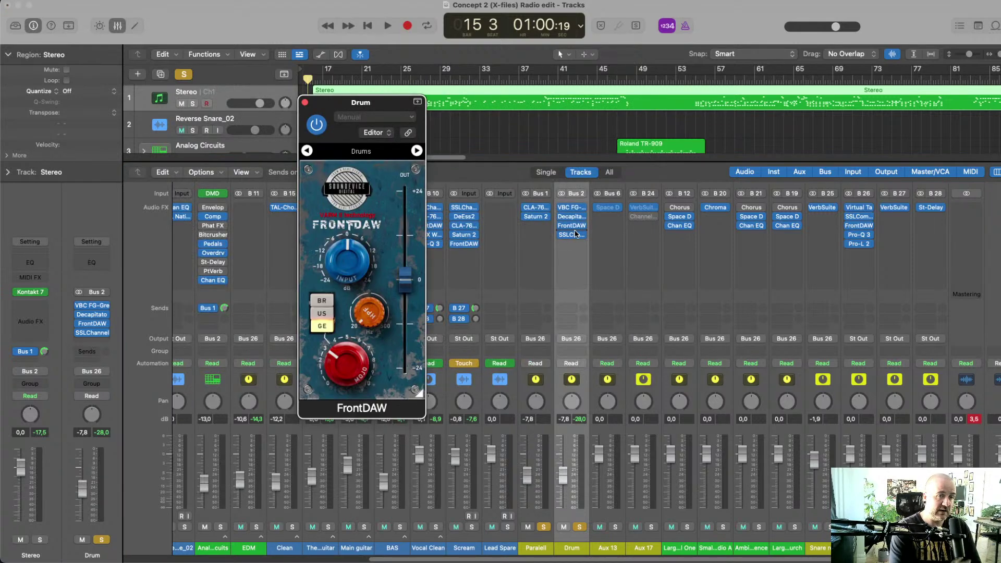
{"action": "left_click", "coordinate": [357, 155]}
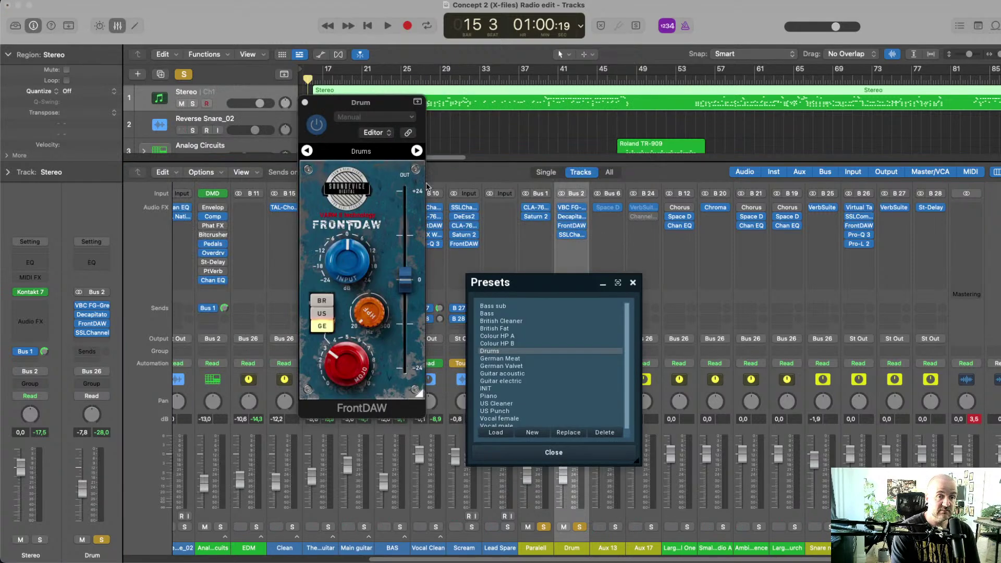
{"action": "left_click", "coordinate": [633, 282]}
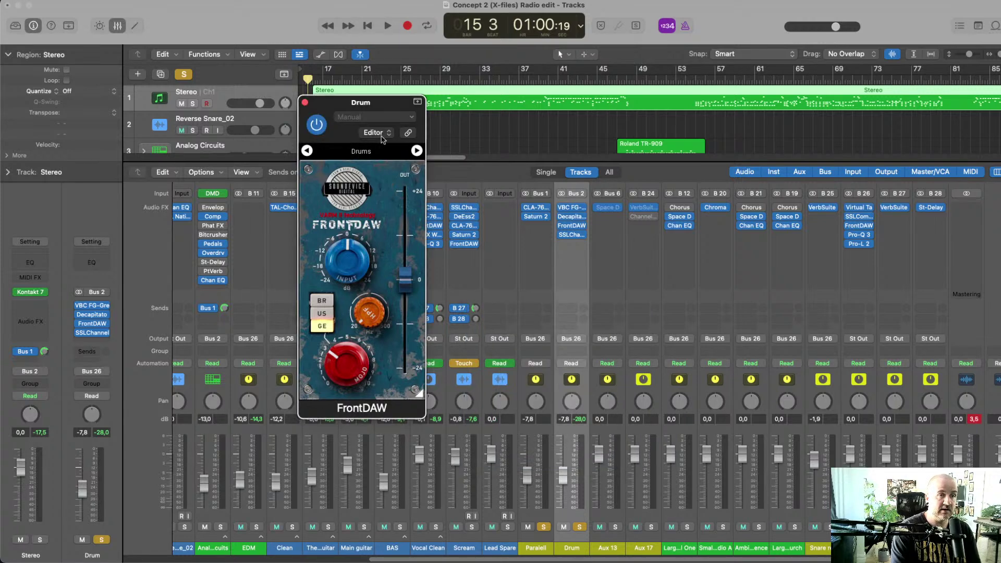
{"action": "left_click", "coordinate": [305, 103]}
{"action": "left_click", "coordinate": [568, 235]}
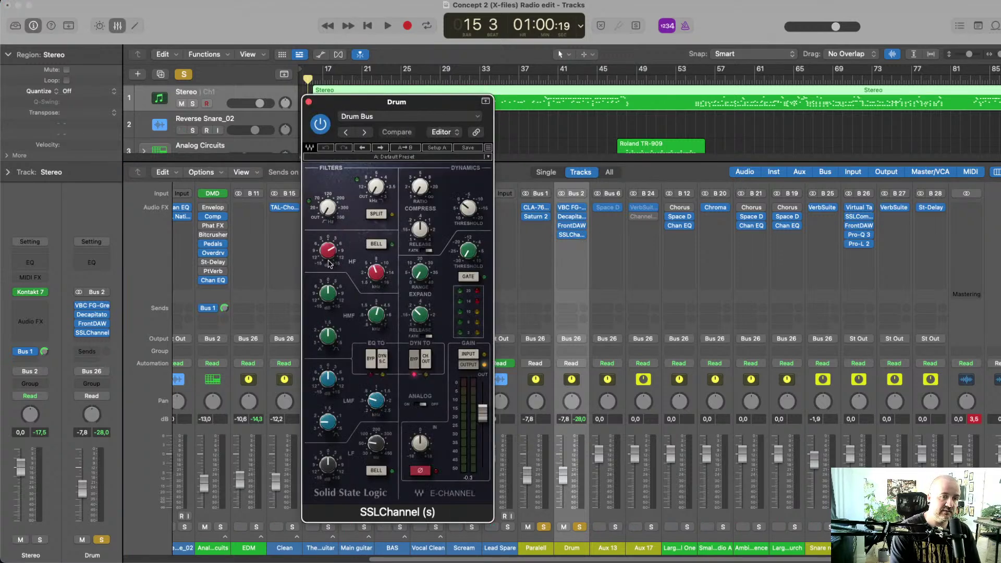
{"action": "mouse_move", "coordinate": [330, 256]}
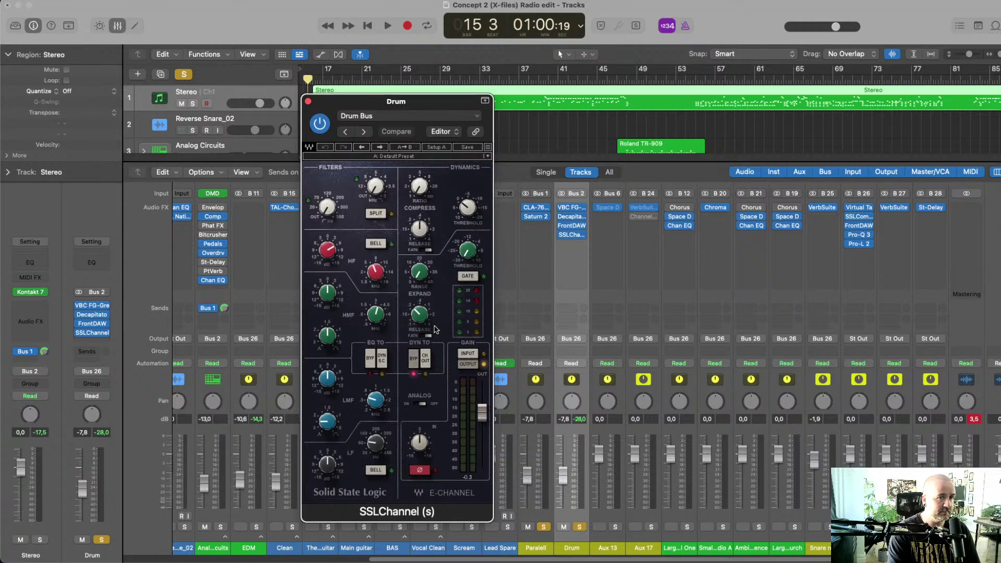
{"action": "left_click", "coordinate": [308, 102]}
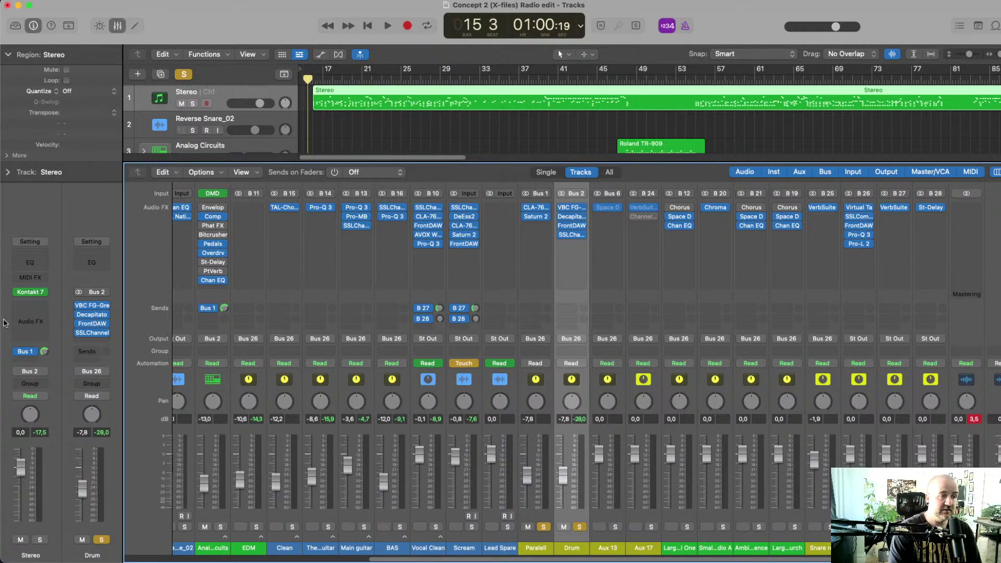
Open the Stereo track's Kontakt 7 instrument and compare the P5 Matt Halpern Signature Pack with One Kit Wonder - Architect
{"action": "left_click", "coordinate": [30, 296]}
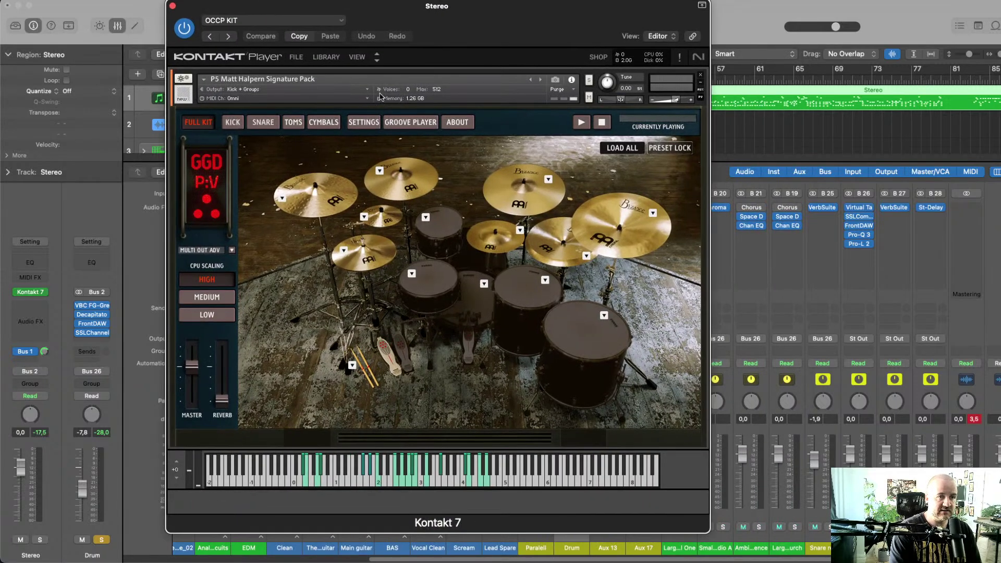
{"action": "left_click", "coordinate": [378, 55]}
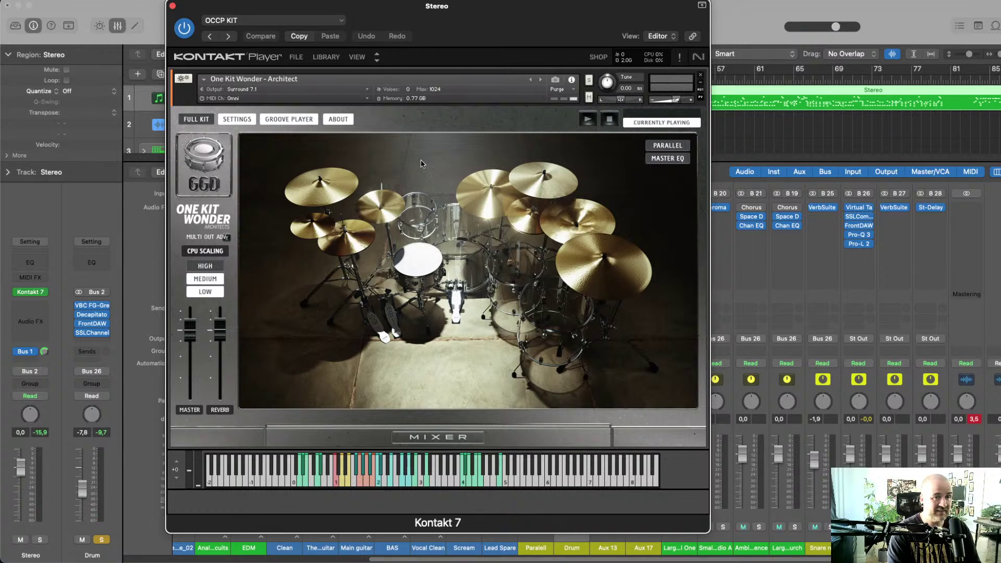
{"action": "left_click", "coordinate": [377, 61]}
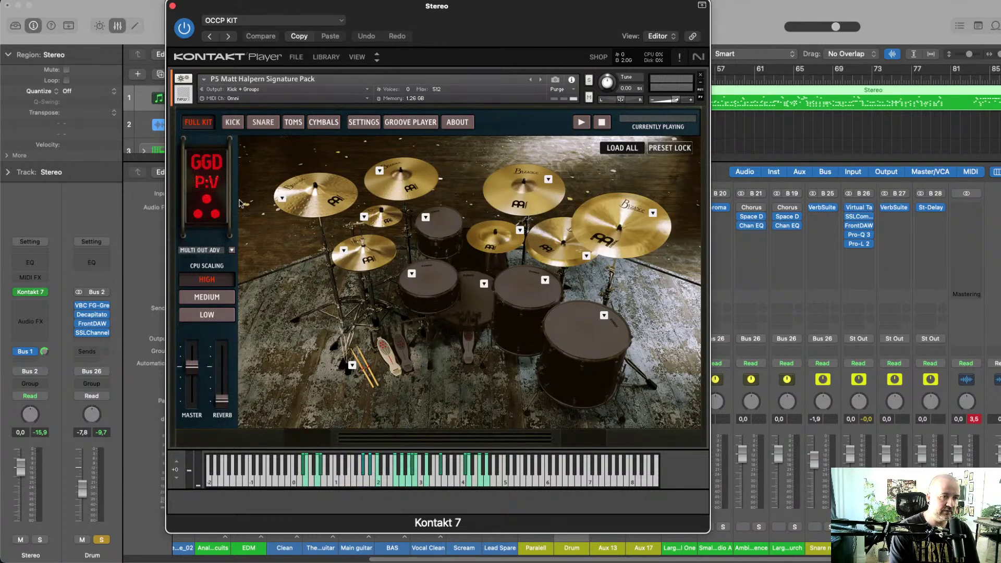
Audition several cymbals of the P5 Matt Halpern Signature Pack kit and close the instrument
{"action": "left_click", "coordinate": [329, 209]}
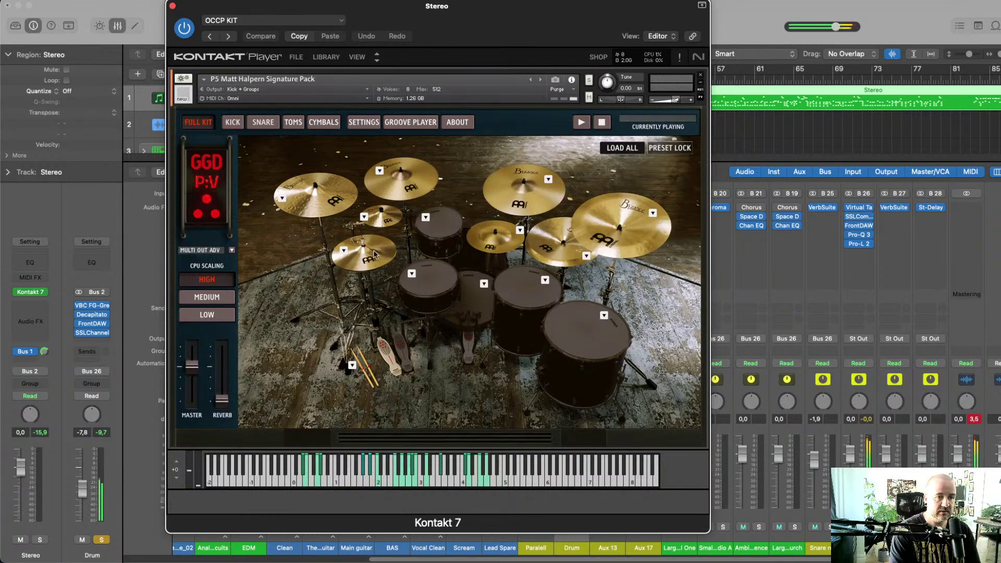
{"action": "left_click", "coordinate": [498, 230]}
{"action": "left_click", "coordinate": [534, 229]}
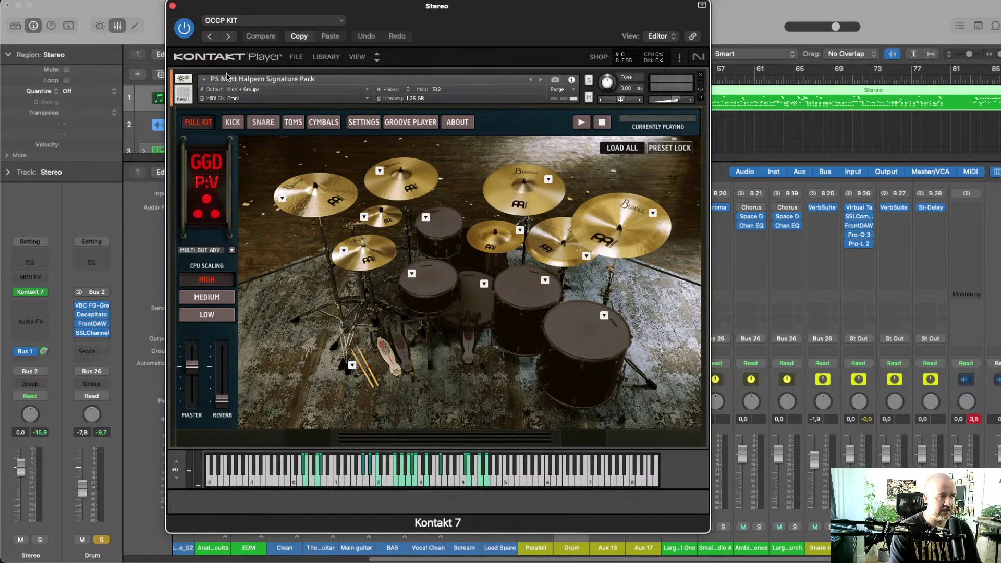
{"action": "left_click", "coordinate": [173, 7]}
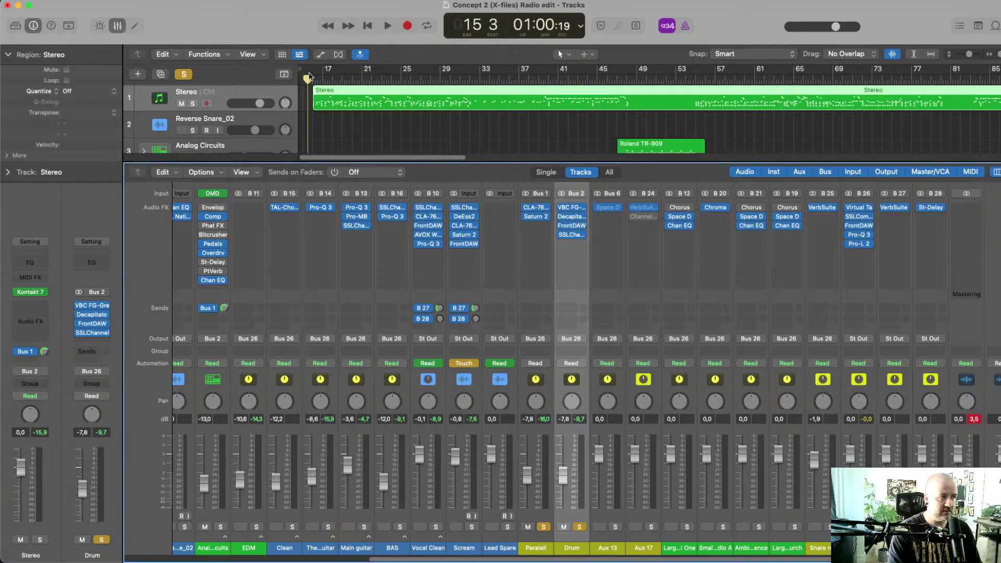
Play the soloed drums from bar 15 and examine the Virtual Tape Machines settings on the Bus 26 channel
{"action": "key", "text": "space"}
{"action": "mouse_move", "coordinate": [858, 211]}
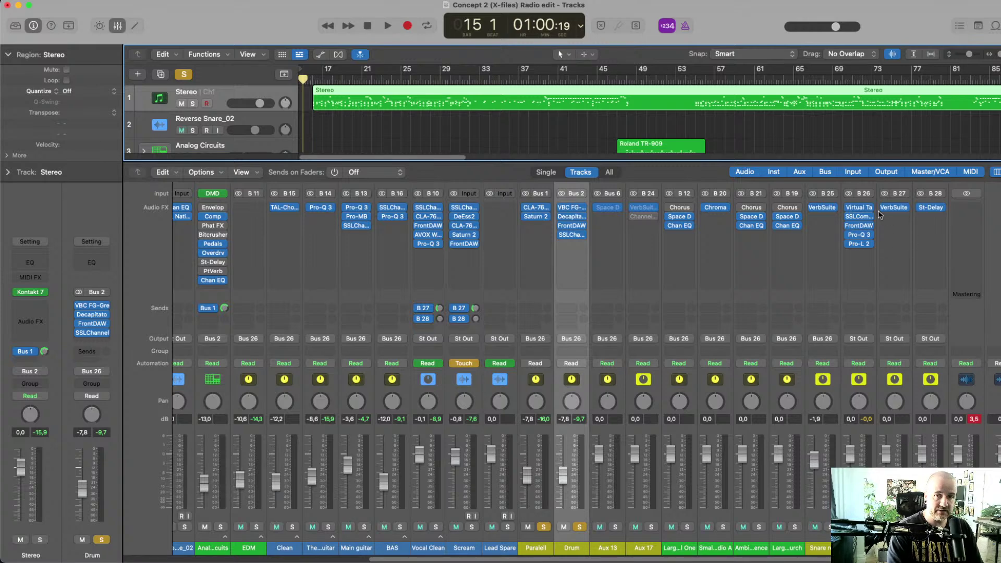
{"action": "left_click", "coordinate": [860, 208]}
{"action": "left_click_drag", "start_coordinate": [352, 175], "coordinate": [255, 108]}
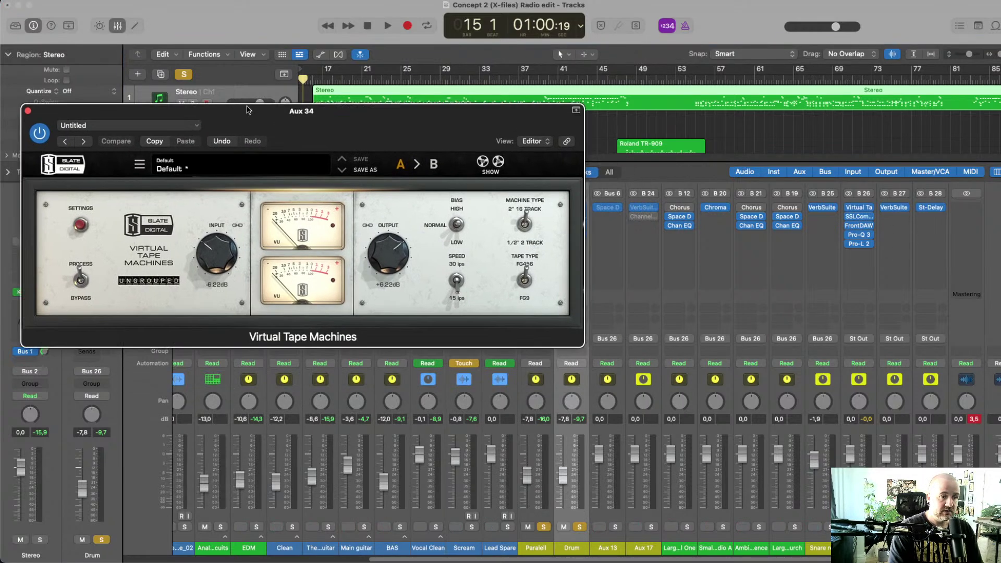
{"action": "left_click", "coordinate": [27, 111]}
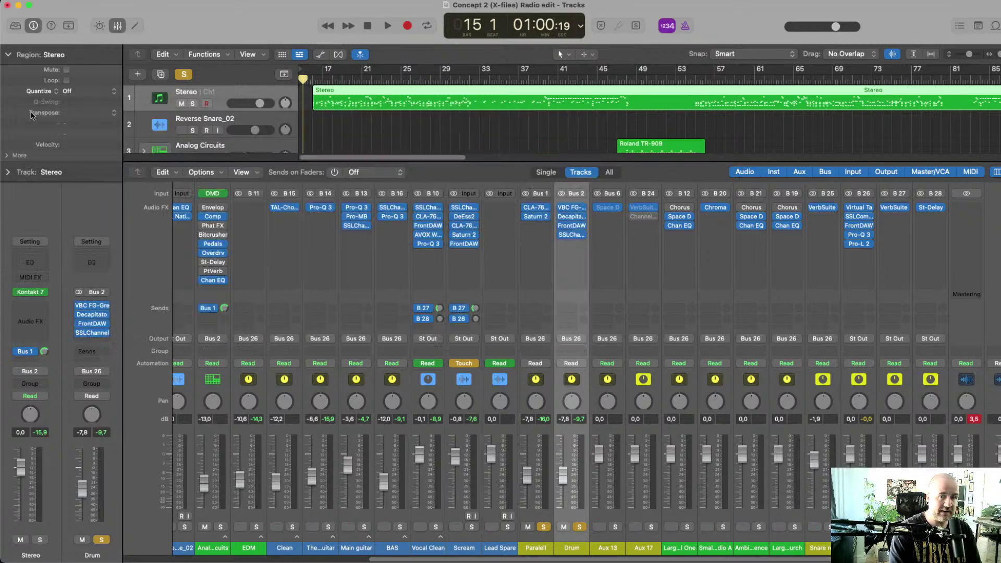
Examine the SSLComp and FrontDAW settings on the Bus 26 channel
{"action": "left_click", "coordinate": [855, 215]}
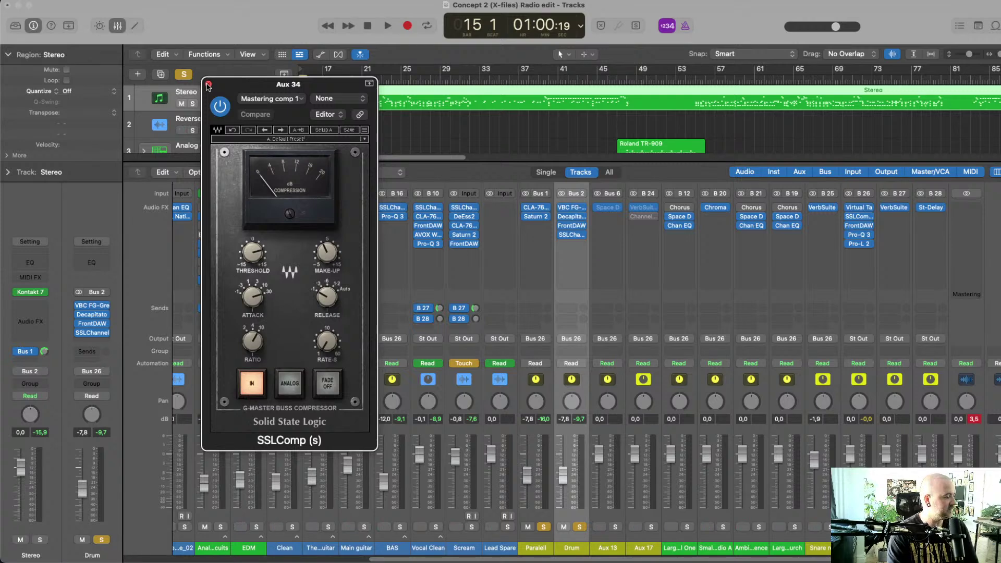
{"action": "left_click", "coordinate": [208, 84]}
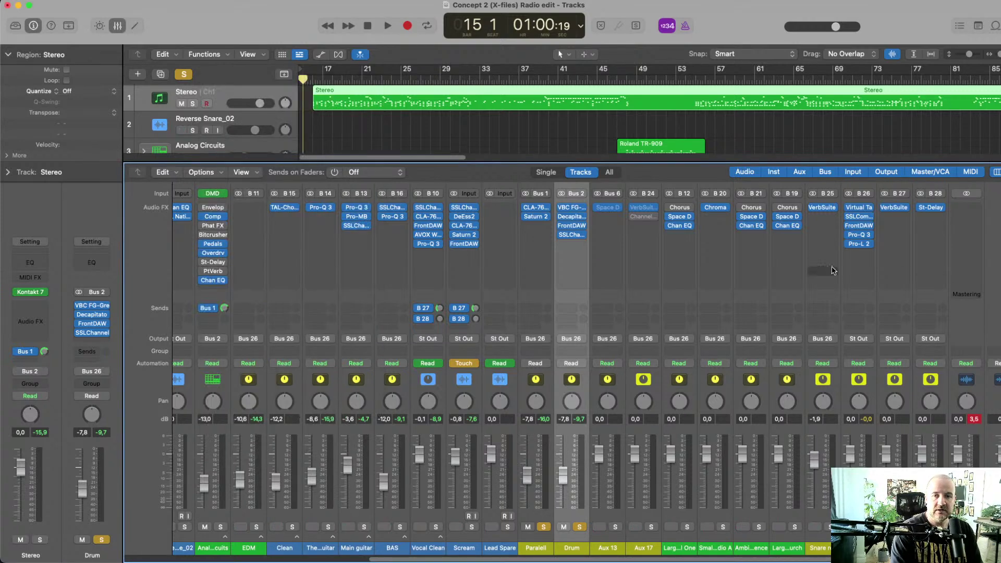
{"action": "left_click", "coordinate": [861, 226]}
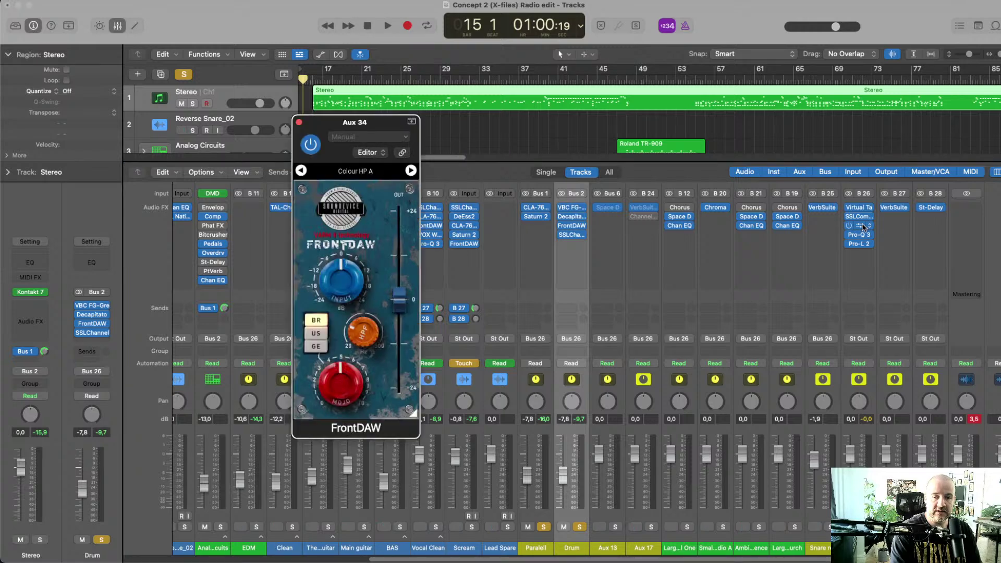
{"action": "left_click", "coordinate": [298, 122]}
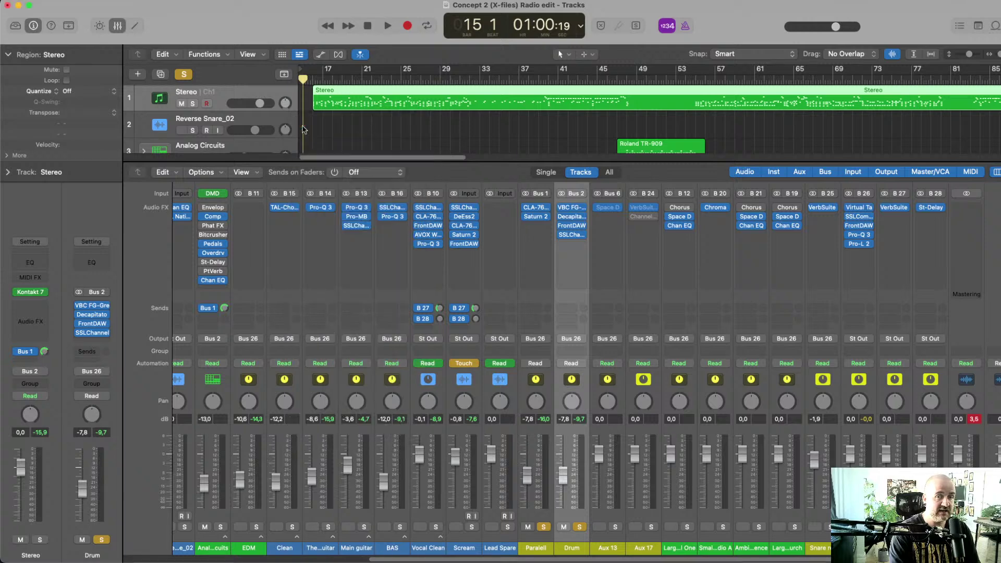
Open Pro-Q 3 on the Bus 26 channel and inspect its EQ bands
{"action": "left_click", "coordinate": [858, 234]}
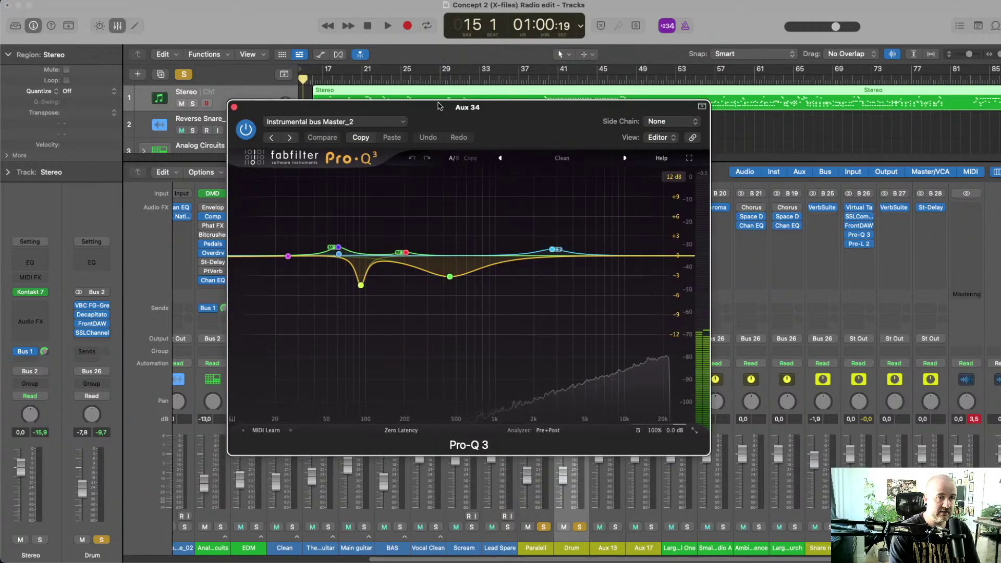
{"action": "left_click_drag", "start_coordinate": [436, 111], "coordinate": [379, 98]}
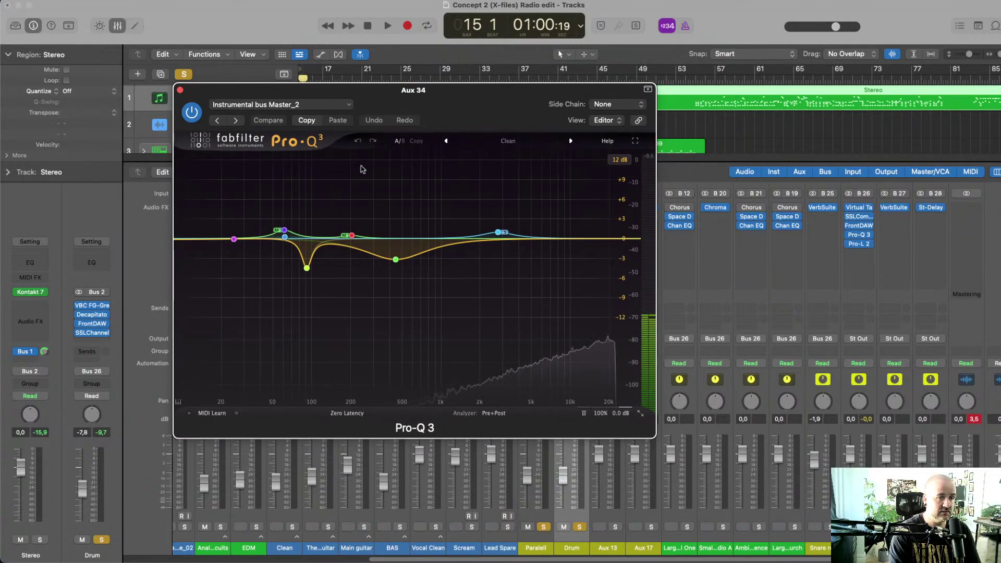
{"action": "mouse_move", "coordinate": [287, 218]}
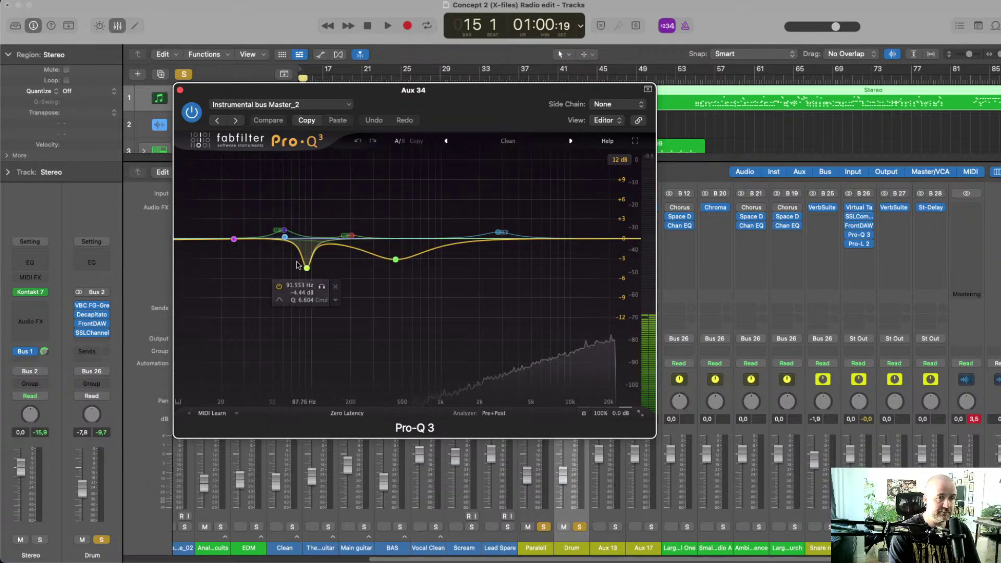
{"action": "mouse_move", "coordinate": [525, 236]}
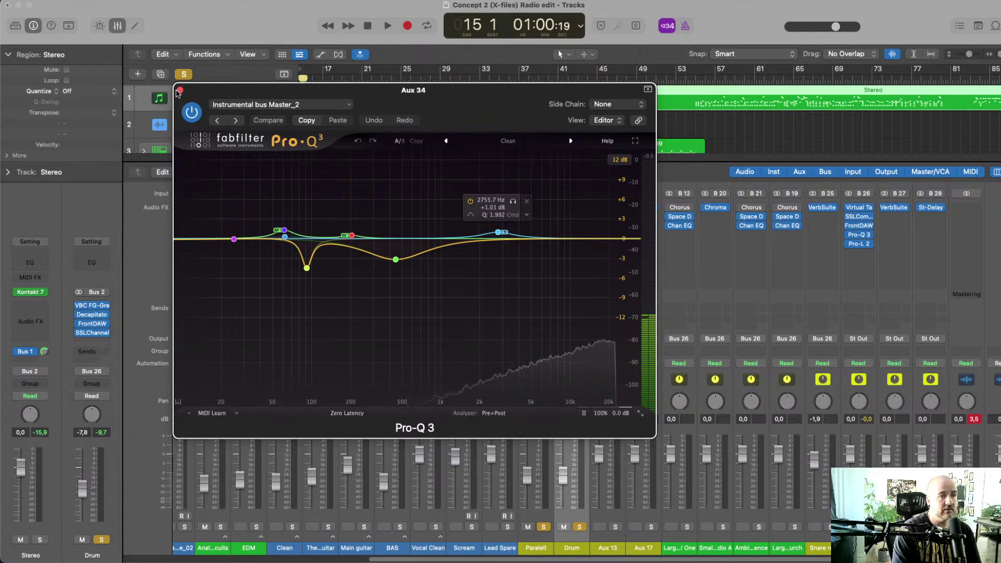
{"action": "key", "text": "super+w"}
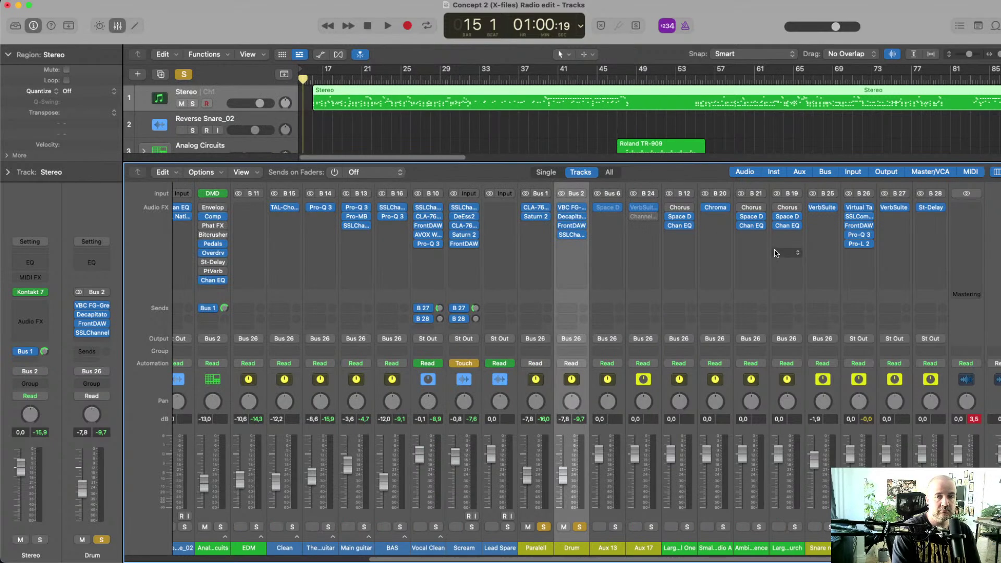
Examine the Pro-L 2 limiter settings on the Bus 26 channel
{"action": "left_click", "coordinate": [859, 244]}
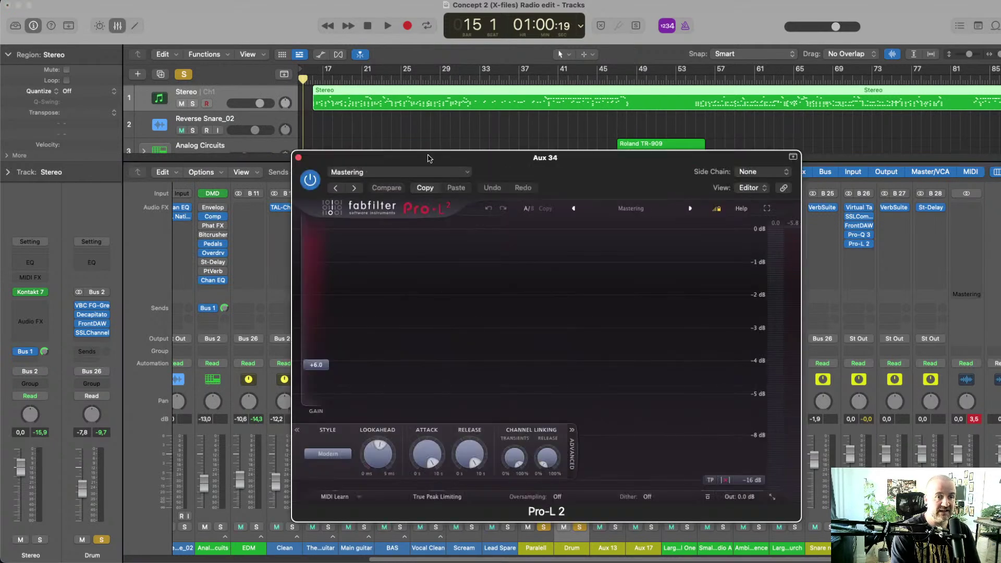
{"action": "left_click_drag", "start_coordinate": [413, 171], "coordinate": [336, 125]}
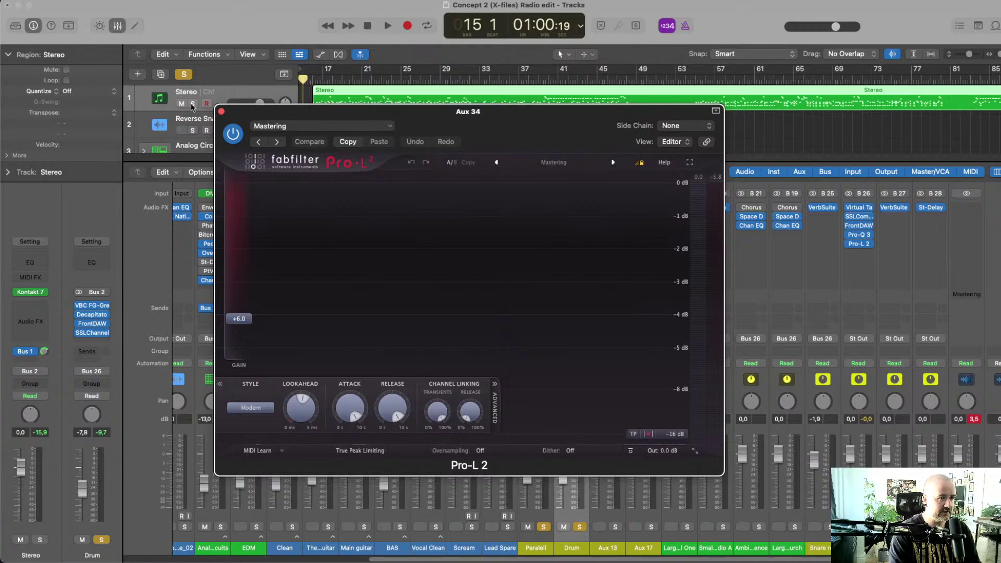
{"action": "left_click", "coordinate": [221, 111]}
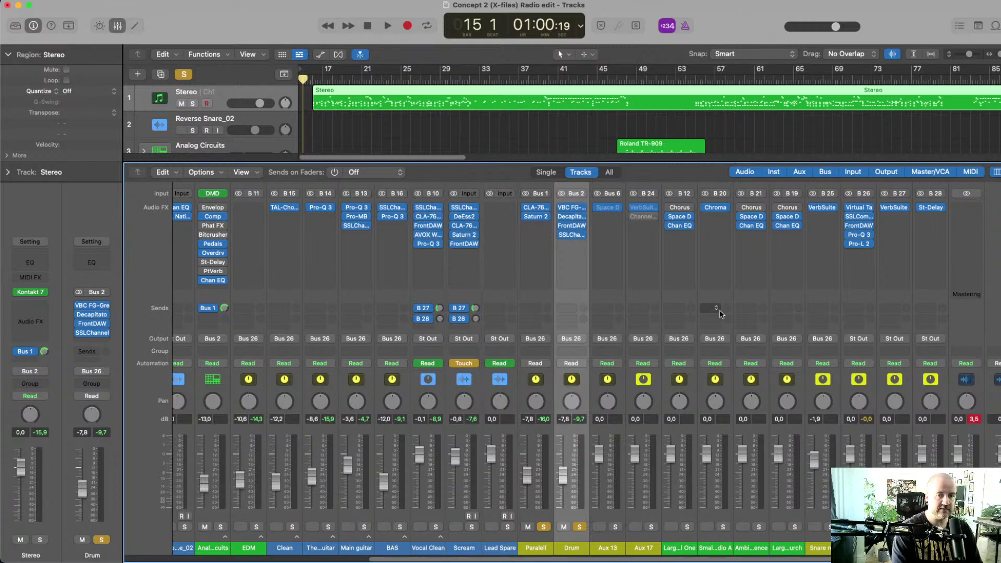
Look across the mixer's channel strips from the drum tracks to the buses and close the mixer
{"action": "scroll", "coordinate": [678, 313], "scroll_direction": "left", "scroll_amount": 10}
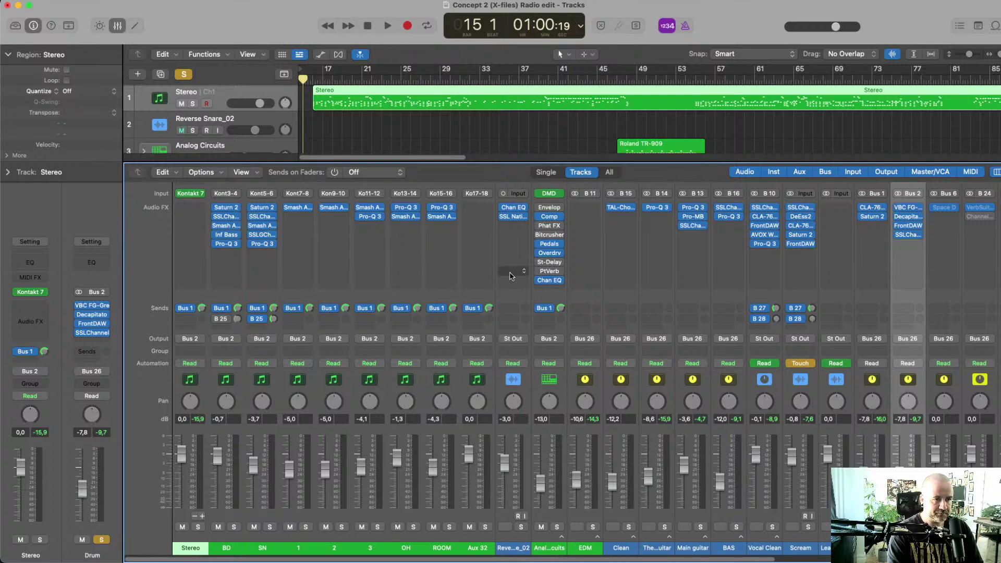
{"action": "scroll", "coordinate": [506, 277], "scroll_direction": "right", "scroll_amount": 10}
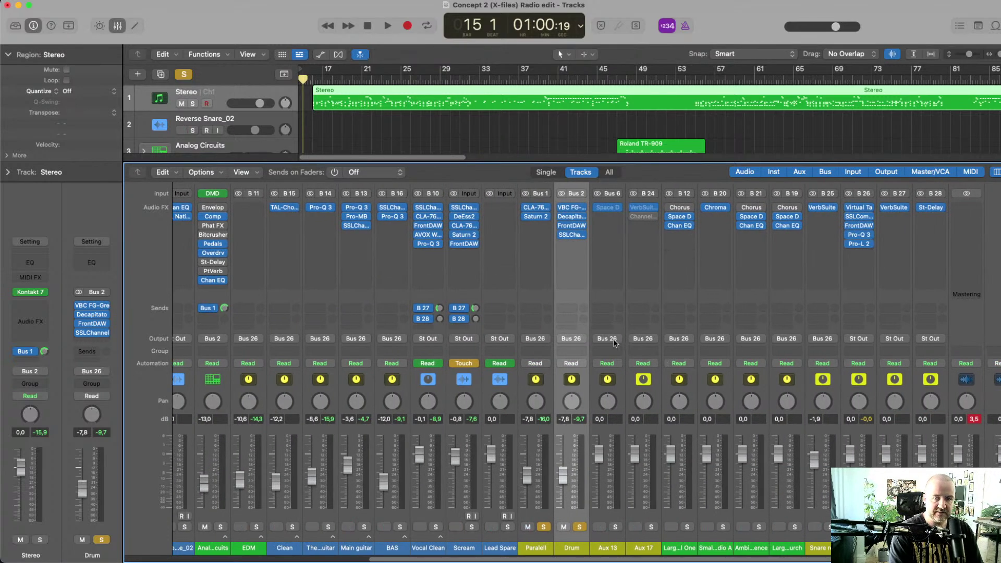
{"action": "scroll", "coordinate": [655, 323], "scroll_direction": "left", "scroll_amount": 10}
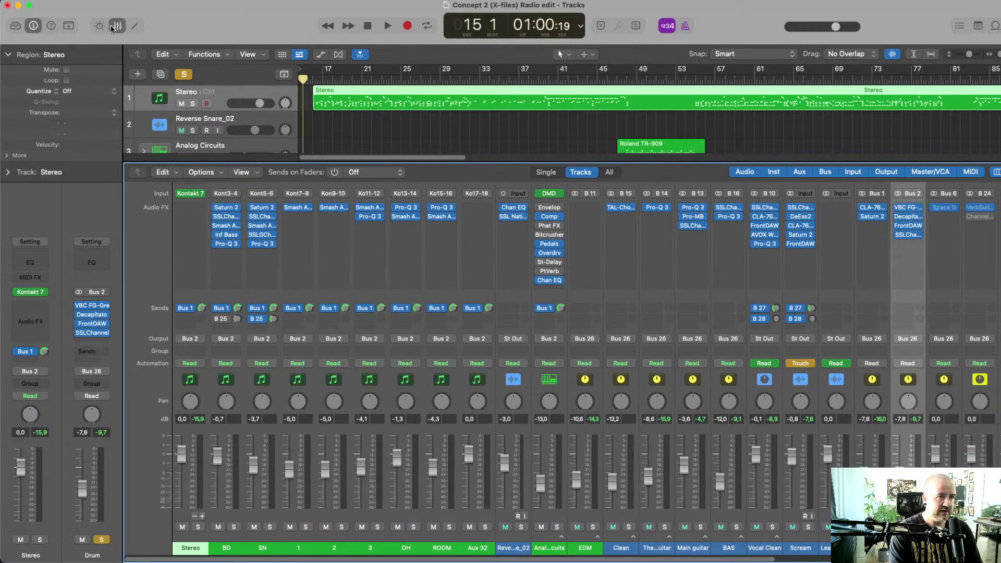
{"action": "key", "text": "x"}
Clear the active solos and look through the synth tracks and regions inside the EDM stack, leaving the stack collapsed
{"action": "left_click", "coordinate": [197, 150]}
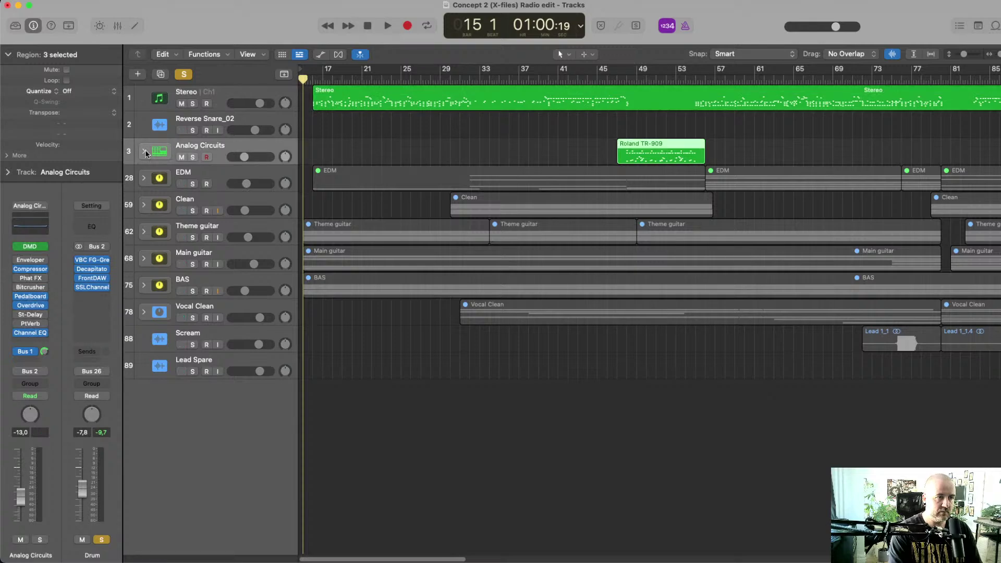
{"action": "left_click", "coordinate": [194, 172]}
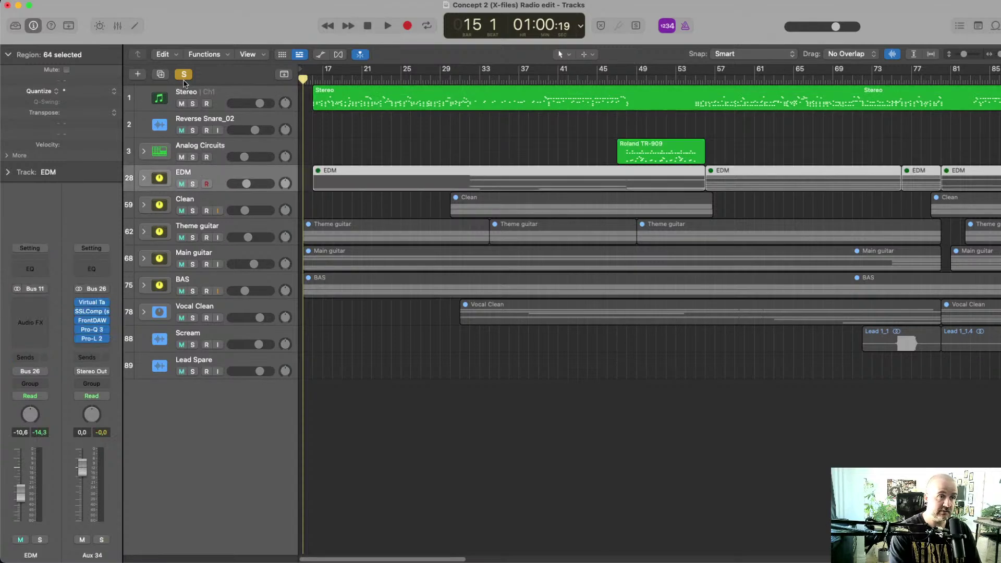
{"action": "left_click", "coordinate": [143, 178]}
{"action": "scroll", "coordinate": [473, 220], "scroll_direction": "down", "scroll_amount": 10}
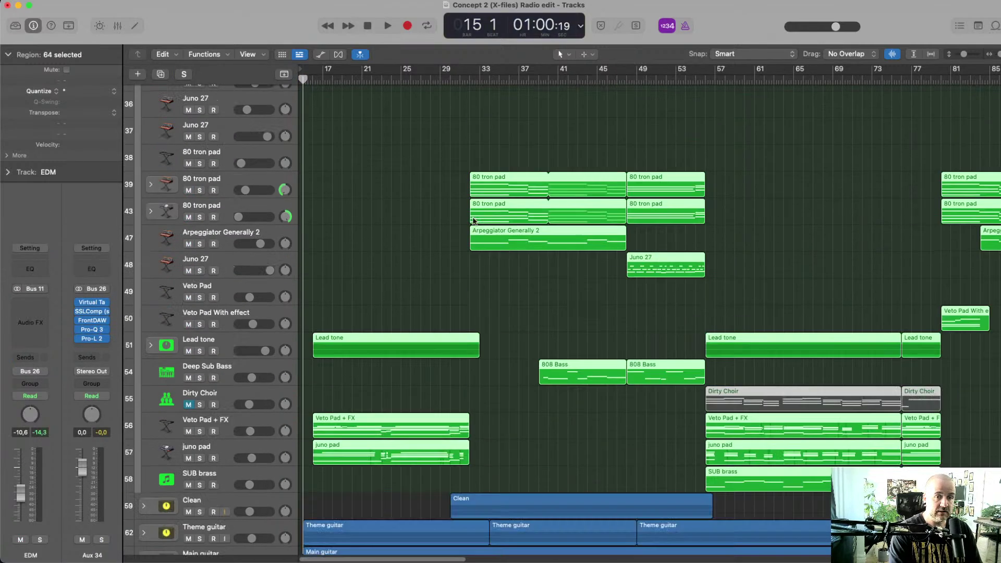
{"action": "scroll", "coordinate": [472, 218], "scroll_direction": "up", "scroll_amount": 10}
{"action": "scroll", "coordinate": [472, 217], "scroll_direction": "down", "scroll_amount": 10}
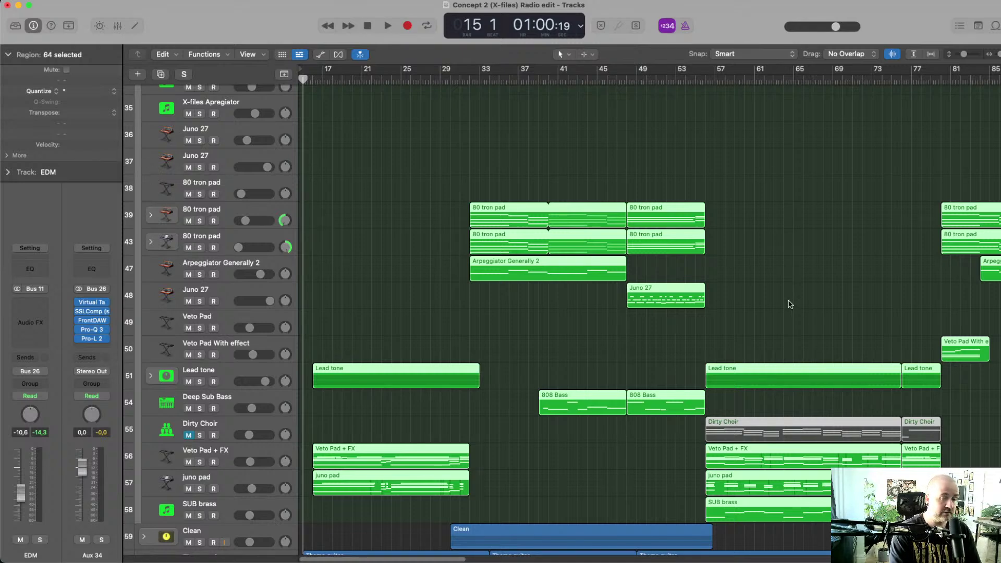
{"action": "scroll", "coordinate": [734, 302], "scroll_direction": "right", "scroll_amount": 10}
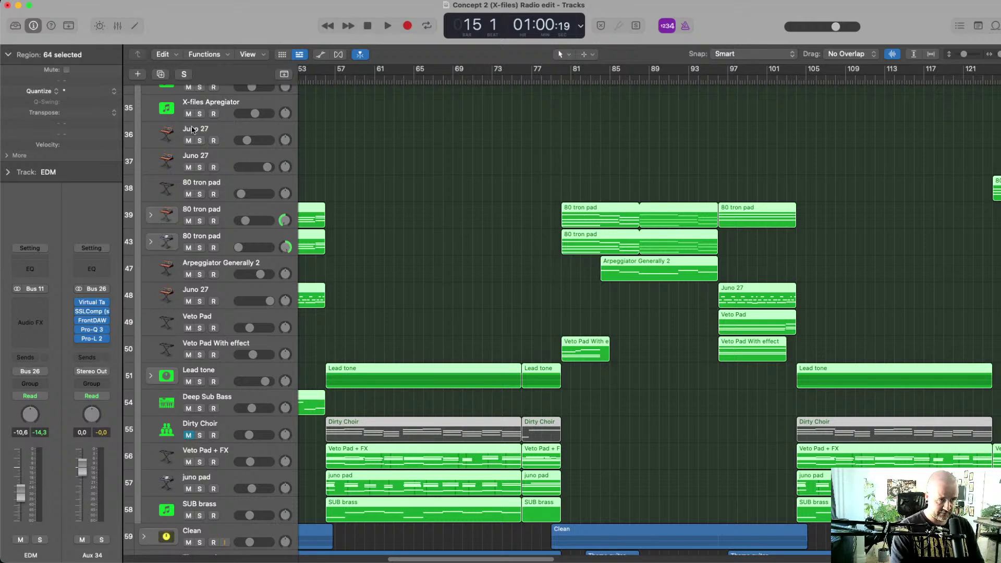
{"action": "scroll", "coordinate": [159, 190], "scroll_direction": "up", "scroll_amount": 5}
{"action": "left_click", "coordinate": [143, 179]}
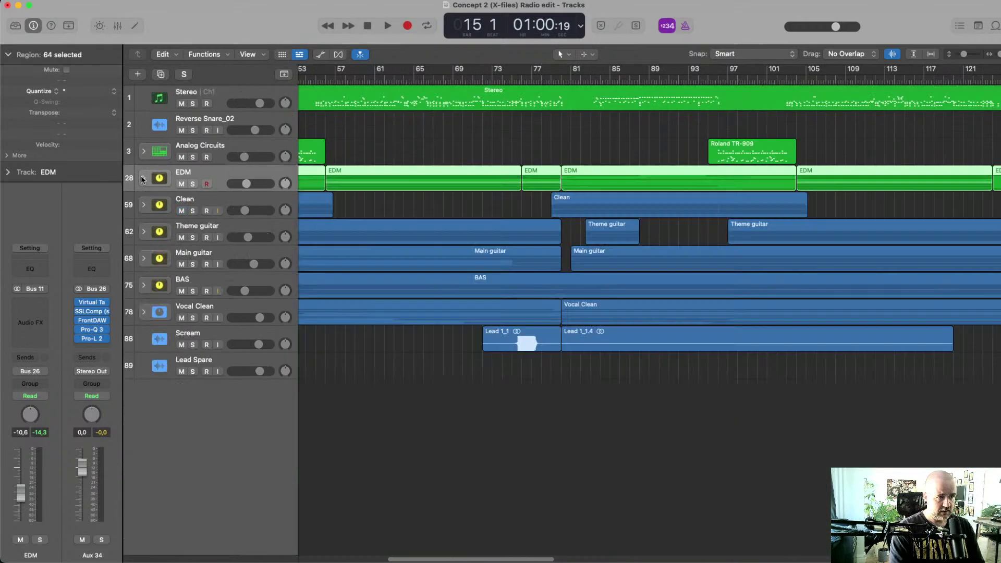
Expand the Clean stack and solo its Audio 16 and Audio 17 tracks
{"action": "left_click", "coordinate": [195, 203]}
{"action": "left_click", "coordinate": [144, 204]}
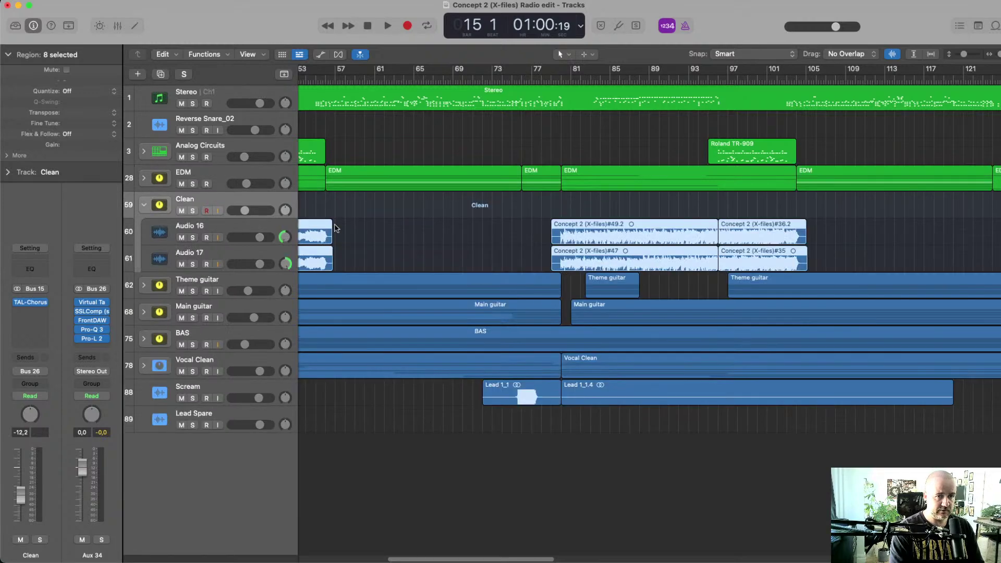
{"action": "scroll", "coordinate": [458, 239], "scroll_direction": "left", "scroll_amount": 10}
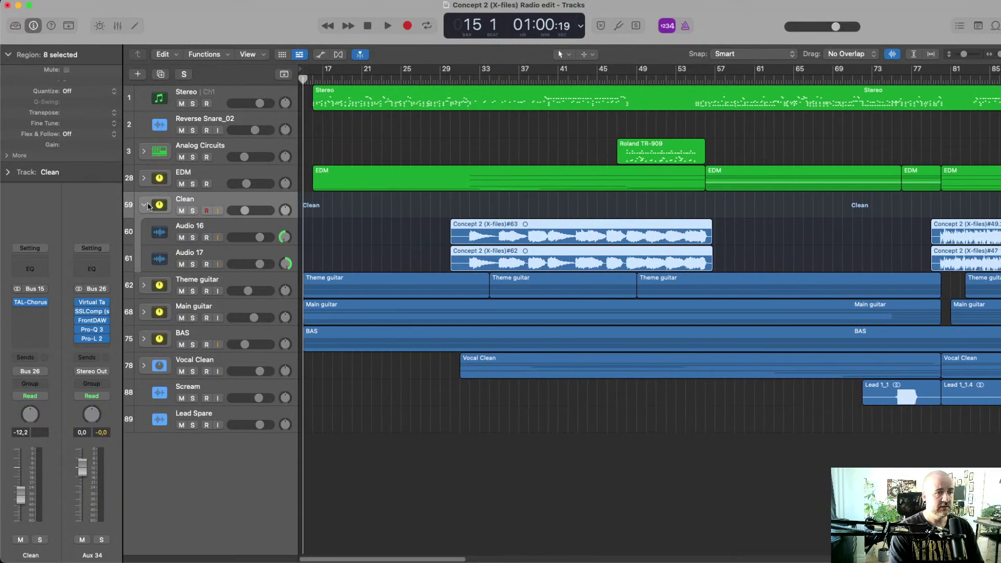
{"action": "left_click", "coordinate": [192, 237]}
{"action": "left_click", "coordinate": [193, 264]}
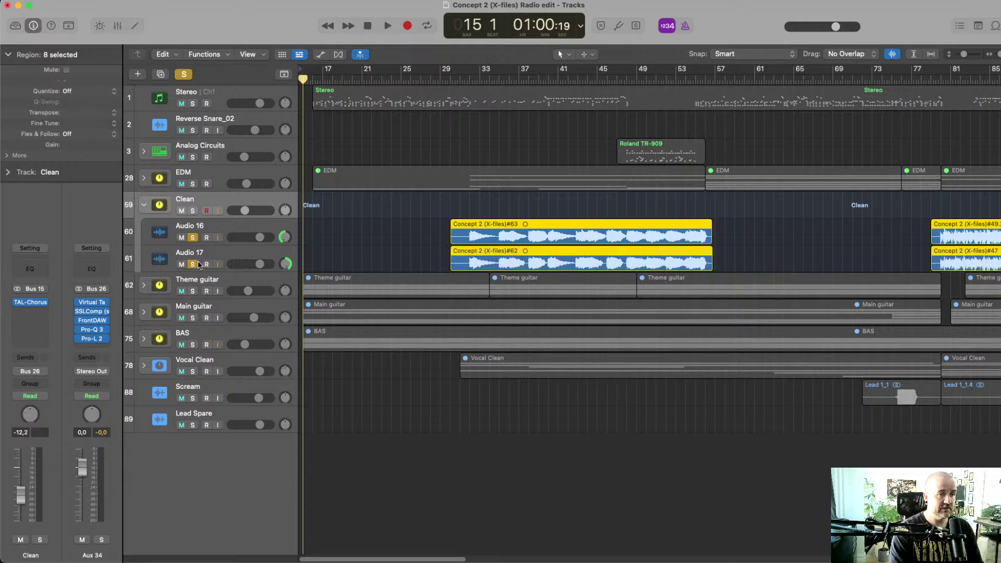
Select the Audio 16 track and place the playhead at bar 31, beat 3, near the start of the clean guitar
{"action": "left_click", "coordinate": [232, 220]}
{"action": "left_click", "coordinate": [236, 242]}
{"action": "left_click", "coordinate": [254, 225]}
{"action": "left_click", "coordinate": [468, 79]}
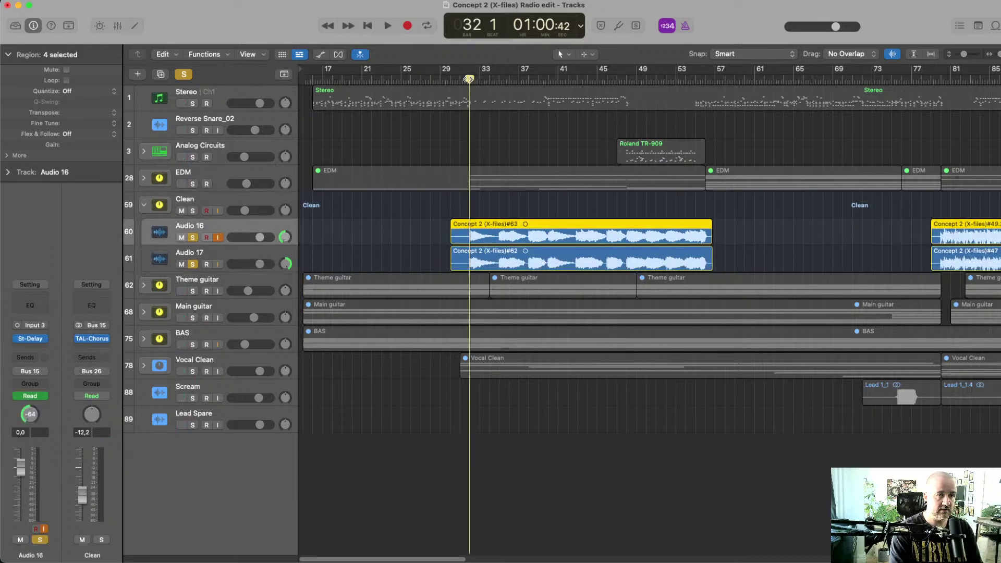
{"action": "left_click_drag", "start_coordinate": [468, 79], "coordinate": [464, 80]}
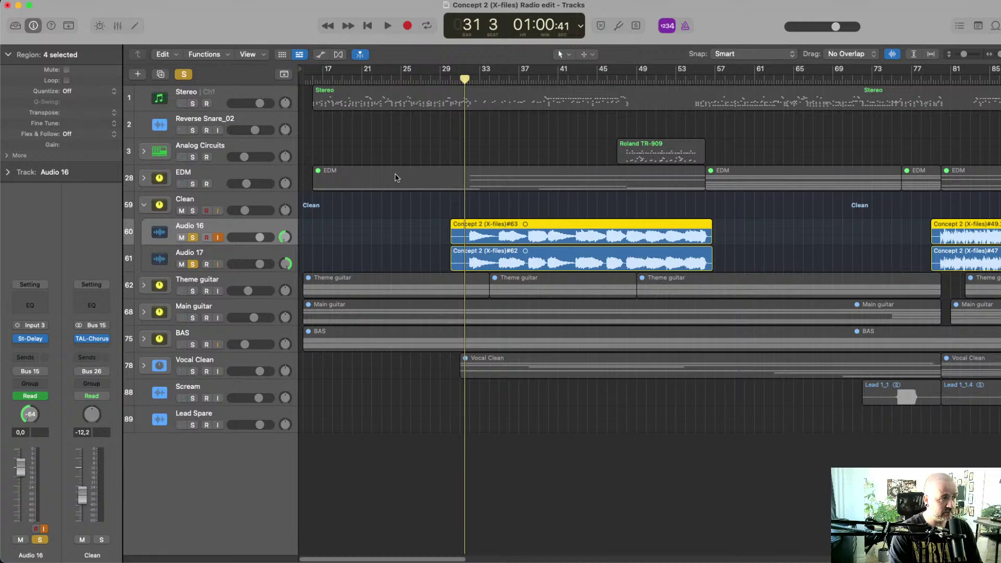
Examine the TAL-Chorus-LX settings on the Clean stack
{"action": "left_click", "coordinate": [216, 195]}
{"action": "left_click", "coordinate": [27, 302]}
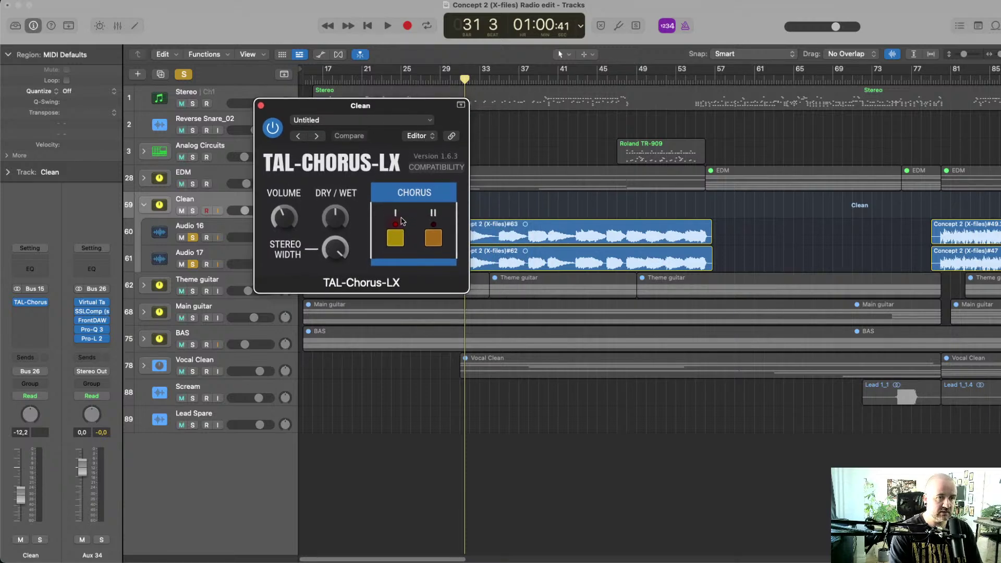
{"action": "left_click", "coordinate": [261, 105]}
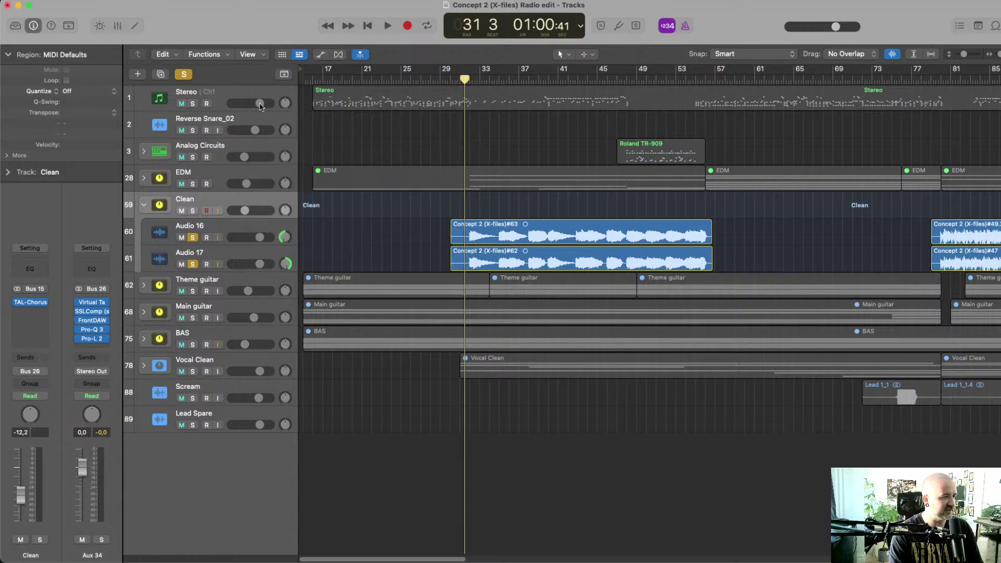
Solo the Clean stack and listen to it in several passes from bar 31 to bar 48
{"action": "left_click", "coordinate": [192, 210]}
{"action": "key", "text": "space"}
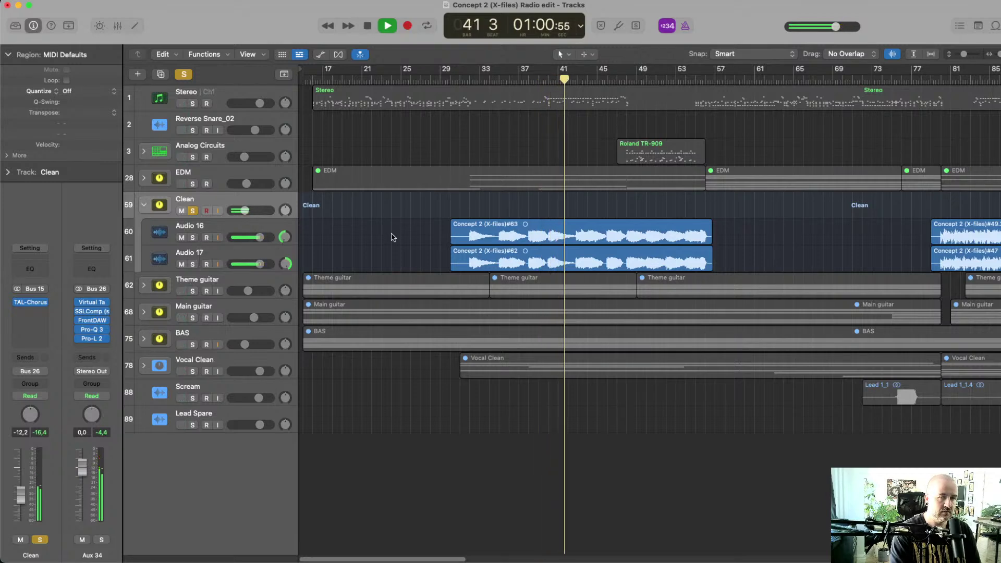
{"action": "key", "text": "space"}
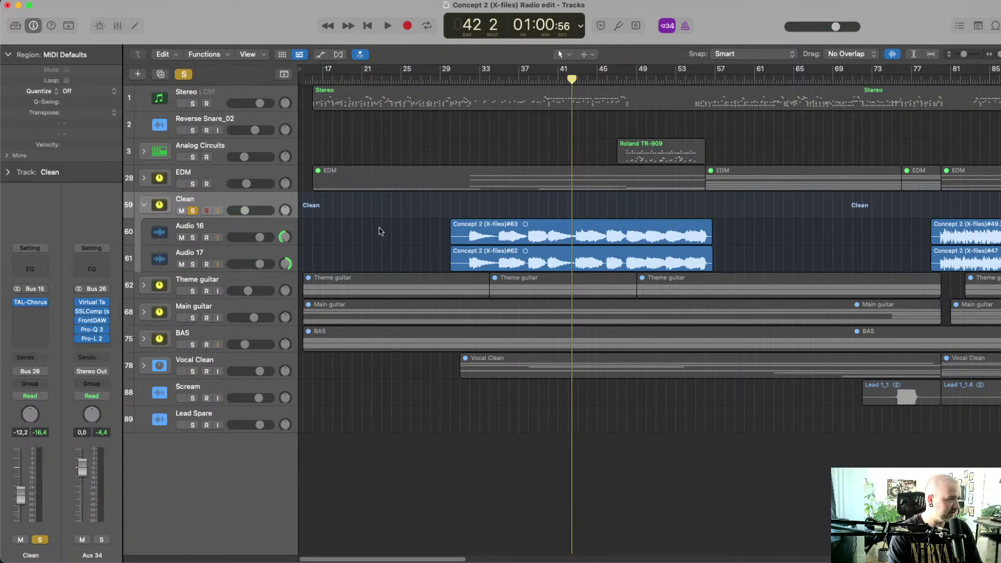
{"action": "key", "text": "space"}
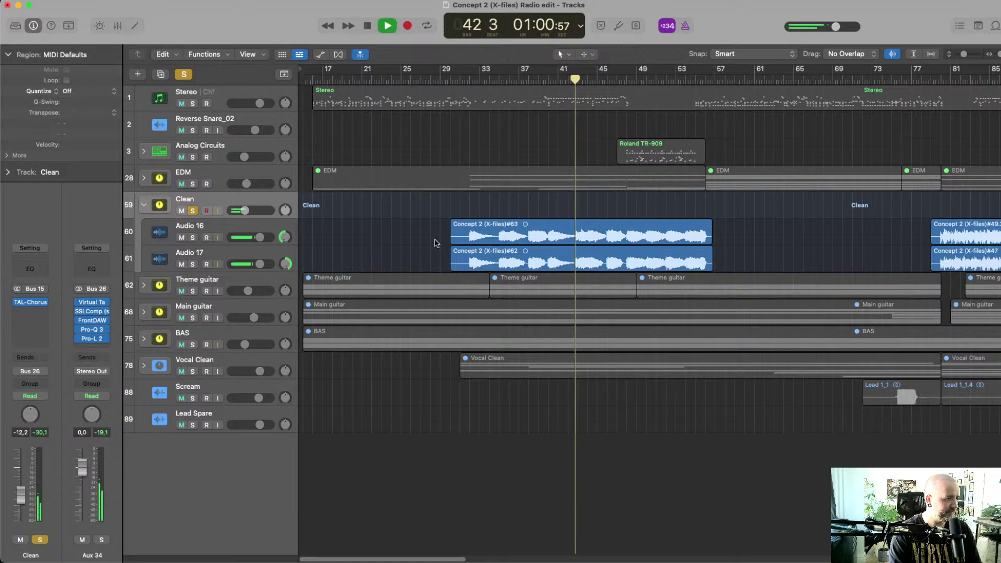
{"action": "key", "text": "space"}
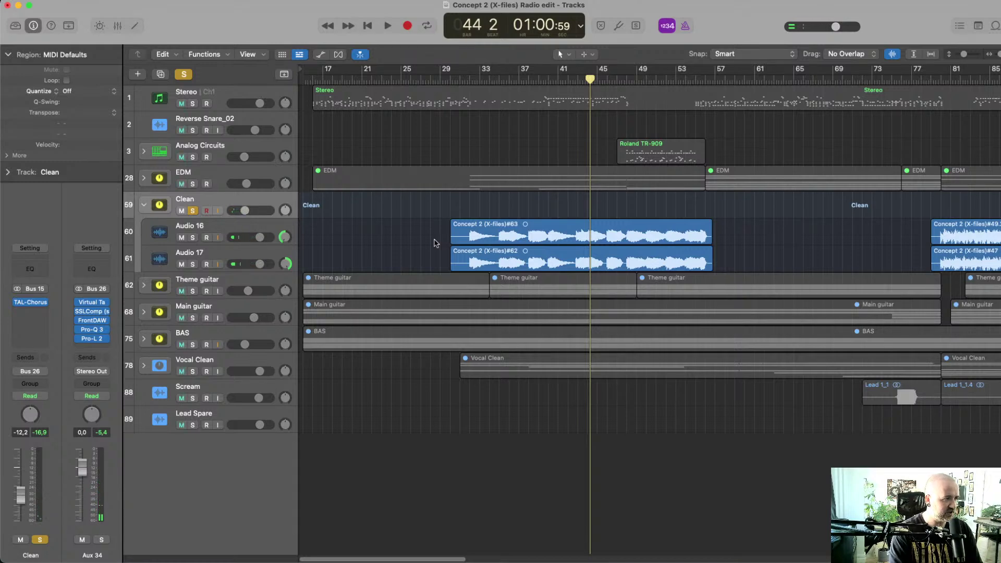
{"action": "key", "text": "space"}
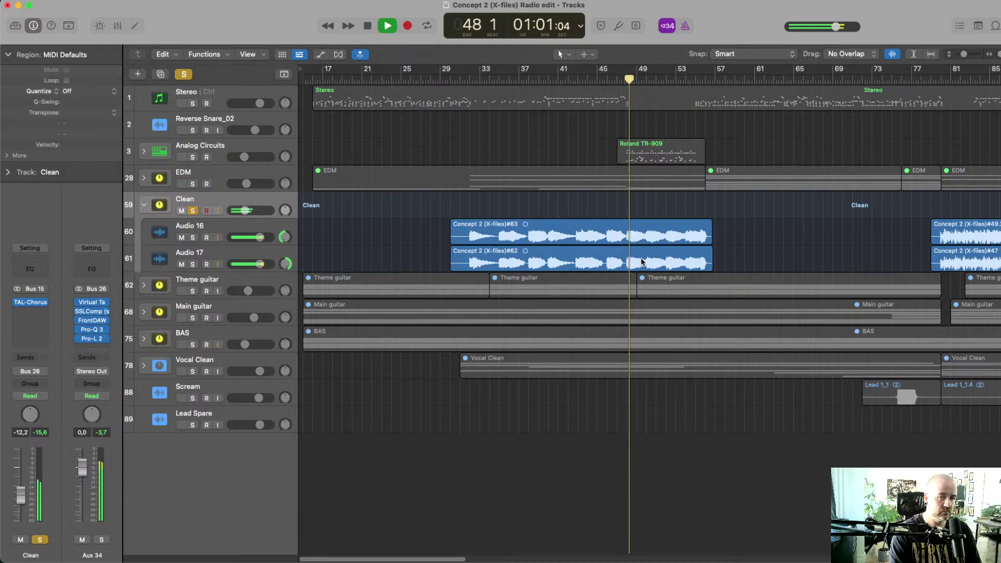
{"action": "key", "text": "space"}
Unsolo and collapse the Clean stack, and select the Main guitar stack
{"action": "left_click", "coordinate": [192, 211]}
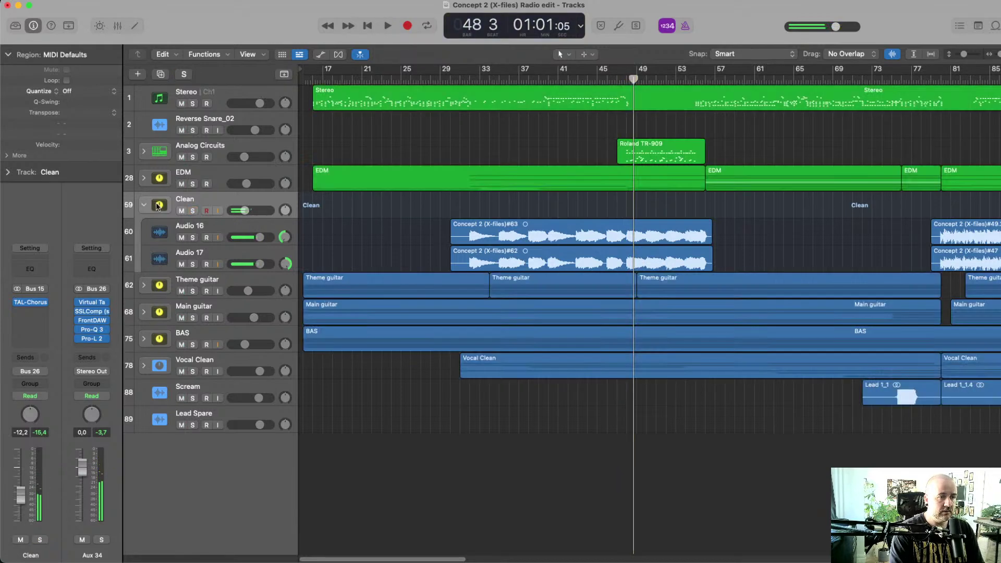
{"action": "left_click", "coordinate": [144, 205]}
{"action": "left_click", "coordinate": [208, 258]}
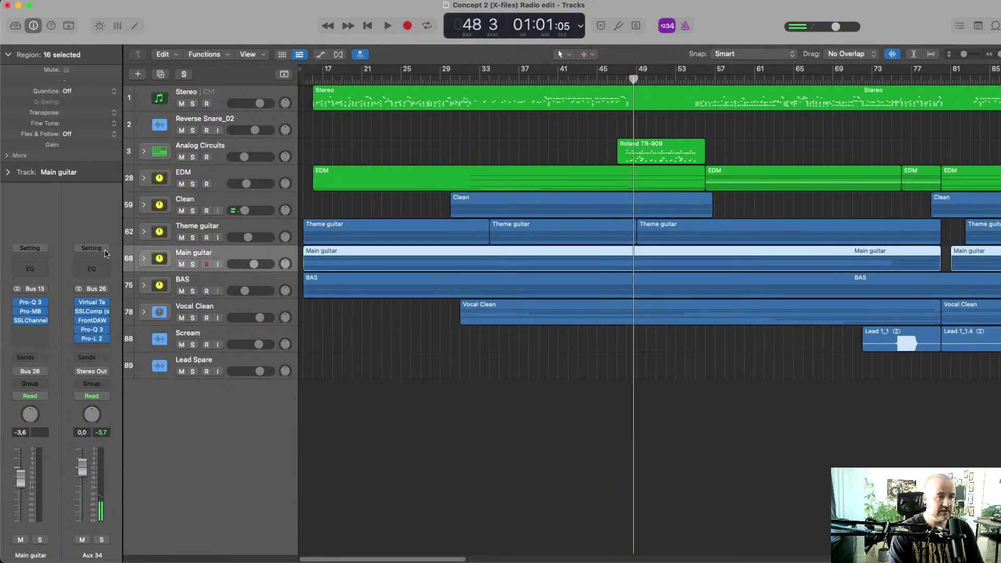
Expand the Main guitar stack and solo its Main guitar Left 1 and Main guitar Right 1 tracks
{"action": "left_click", "coordinate": [144, 258]}
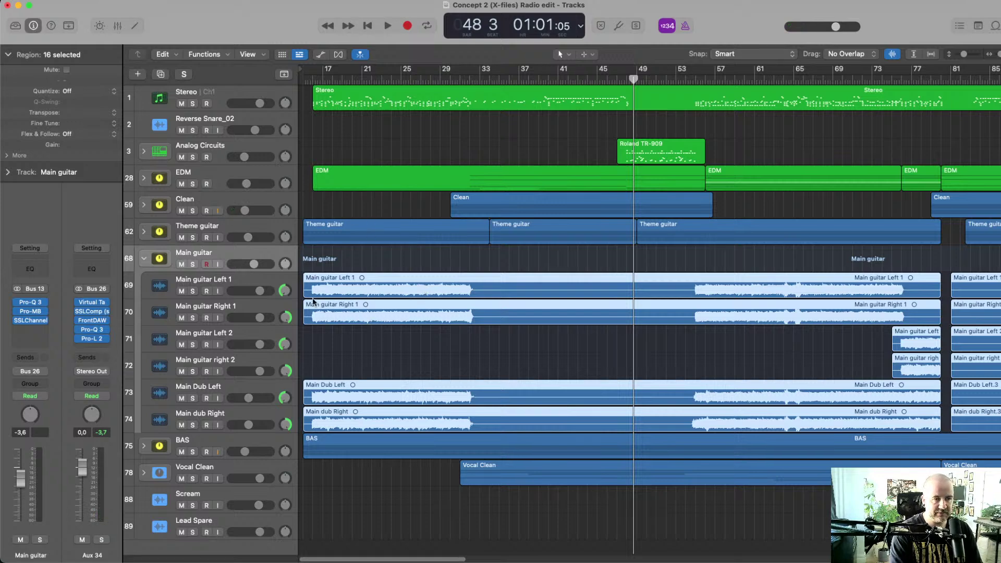
{"action": "left_click", "coordinate": [241, 282]}
{"action": "left_click", "coordinate": [229, 312], "text": "shift"}
{"action": "left_click", "coordinate": [192, 291]}
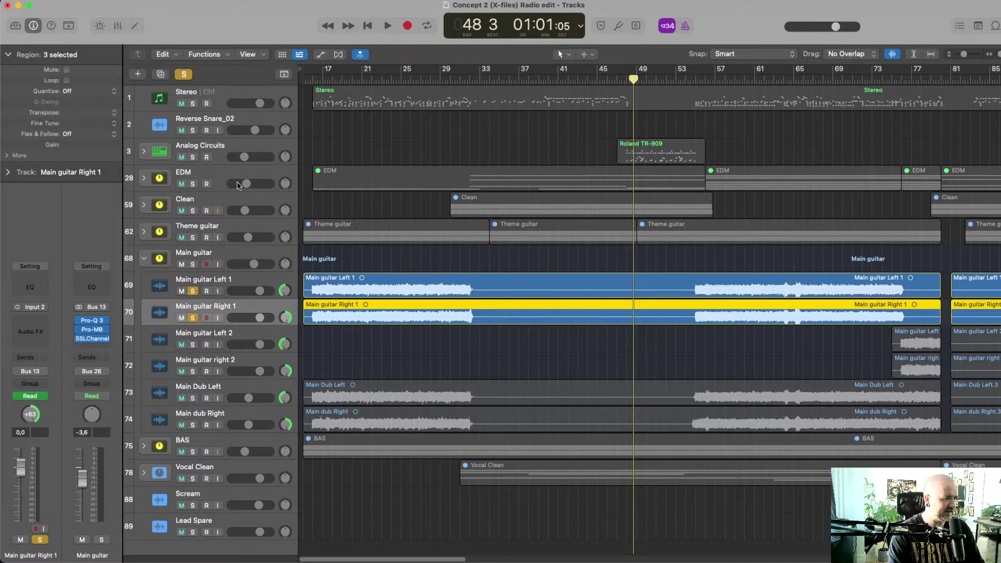
Listen to the soloed Main guitar Left 1 and Right 1 tracks in repeated passes from bar 16
{"action": "left_click", "coordinate": [313, 81]}
{"action": "left_click_drag", "start_coordinate": [313, 80], "coordinate": [312, 80]}
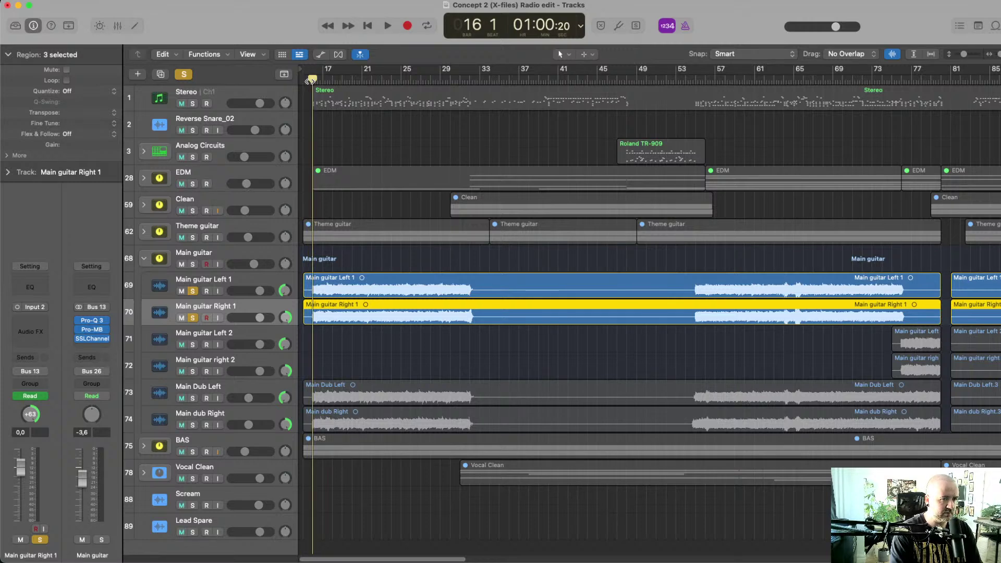
{"action": "key", "text": "space"}
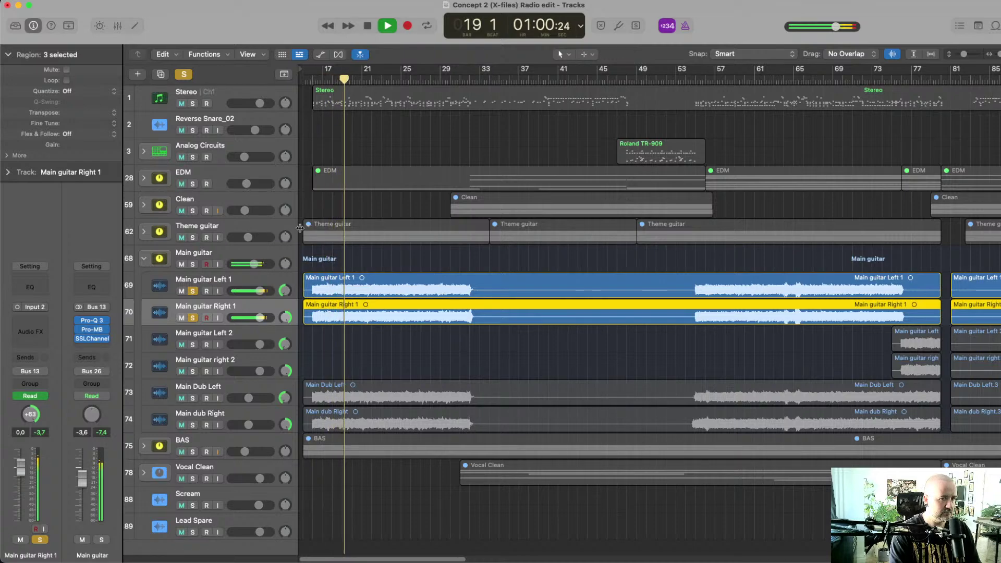
{"action": "key", "text": "space"}
{"action": "key", "text": "ctrl+Up"}
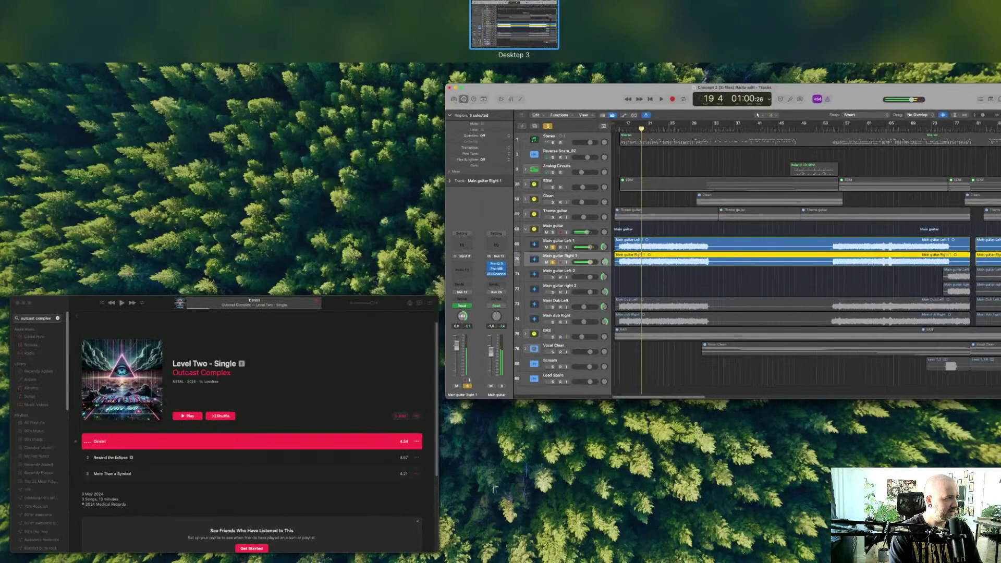
{"action": "key", "text": "Escape"}
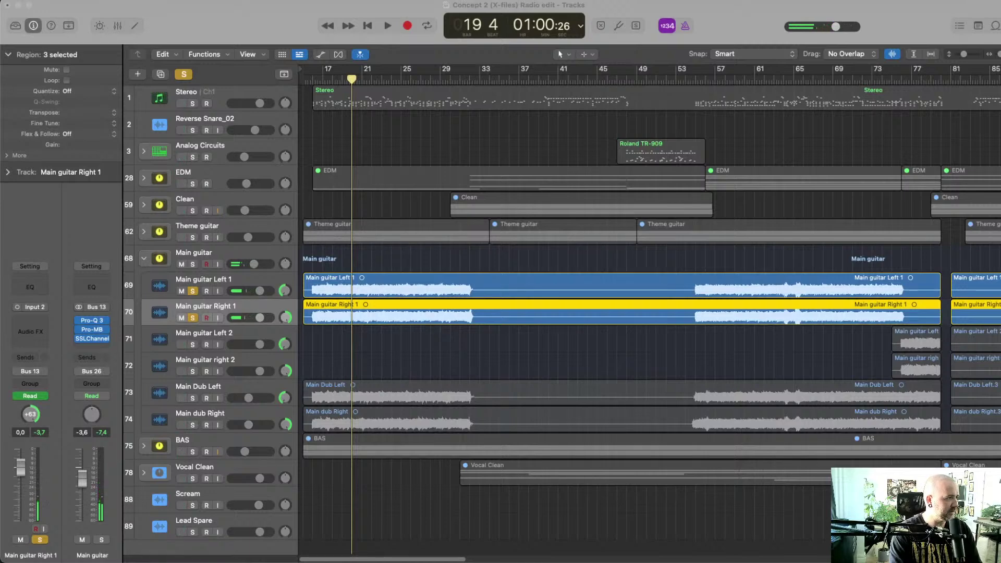
{"action": "left_click", "coordinate": [313, 82]}
{"action": "key", "text": "space"}
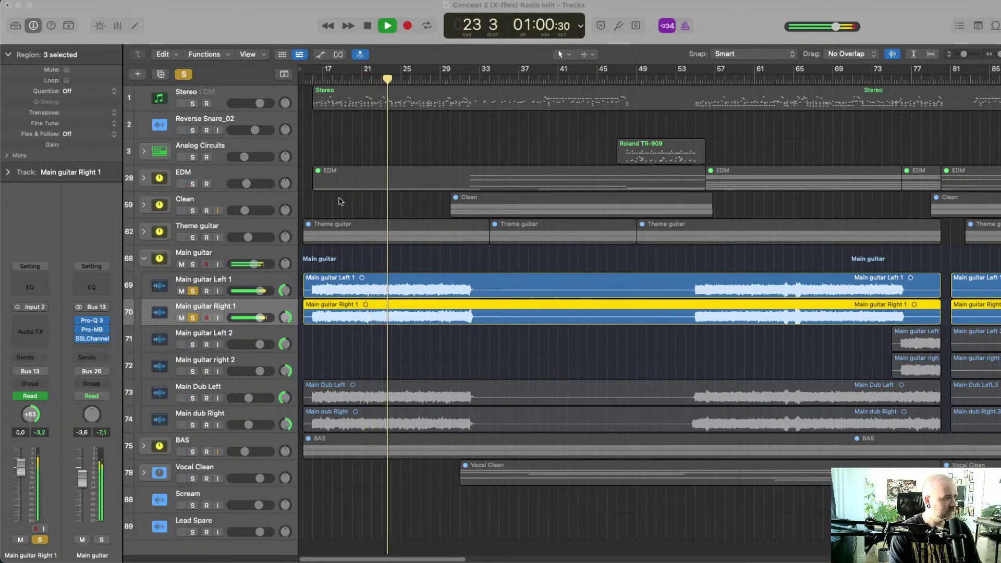
{"action": "key", "text": "space"}
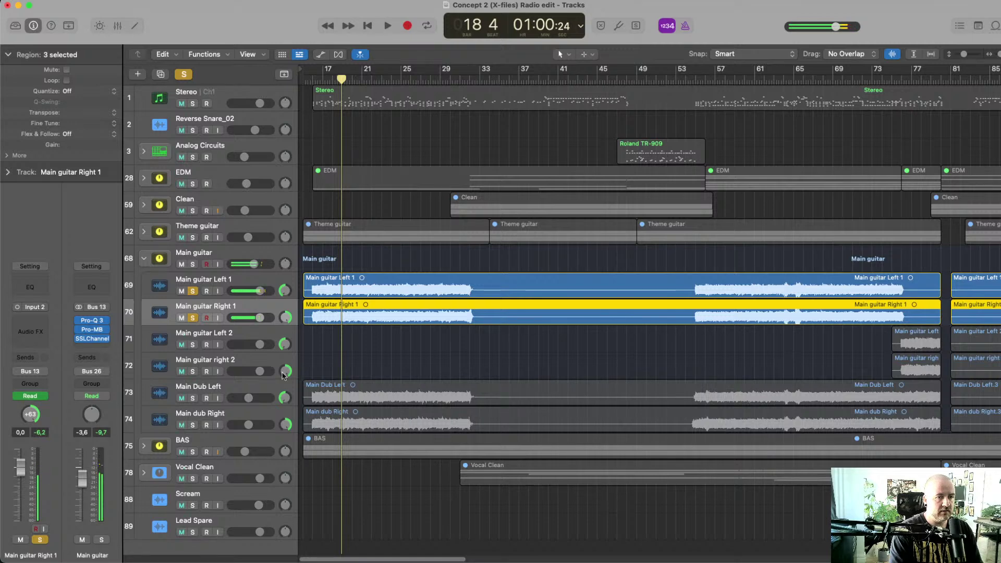
Add the Main Dub Left and Main dub Right tracks to the solo and compare the guitars with and without them from bar 16
{"action": "left_click", "coordinate": [325, 400], "text": "shift"}
{"action": "left_click", "coordinate": [326, 423], "text": "shift"}
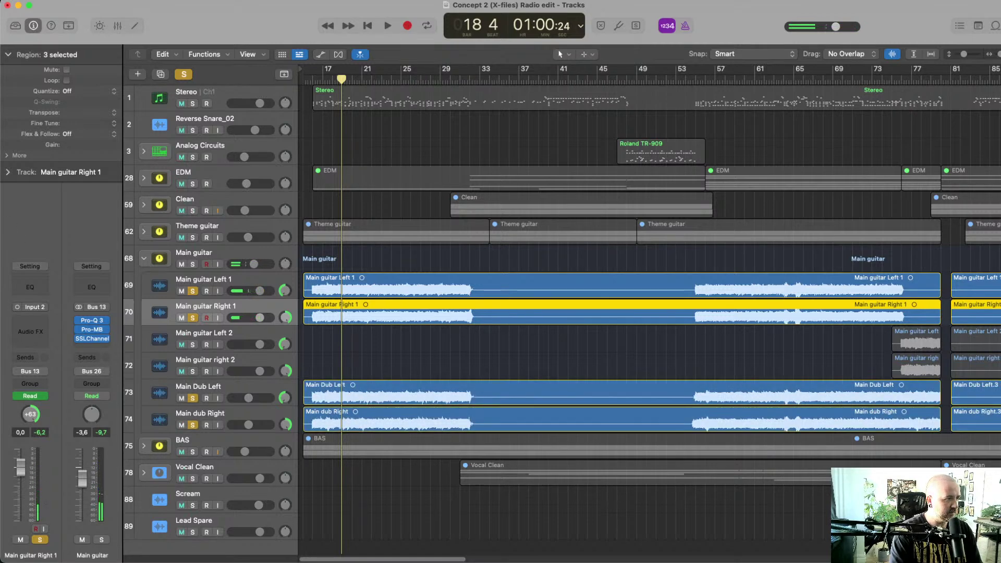
{"action": "double_click", "coordinate": [312, 79]}
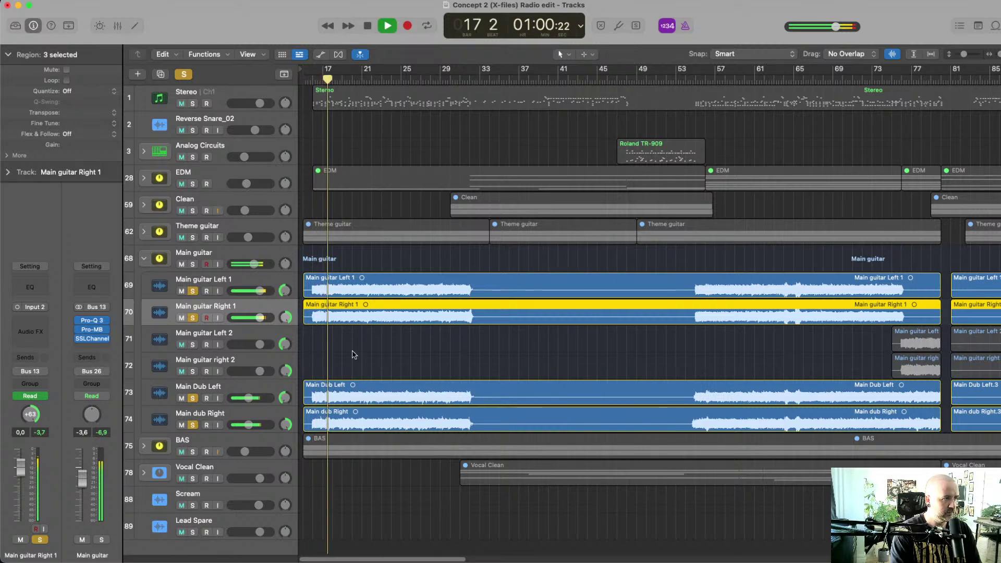
{"action": "left_click", "coordinate": [192, 400]}
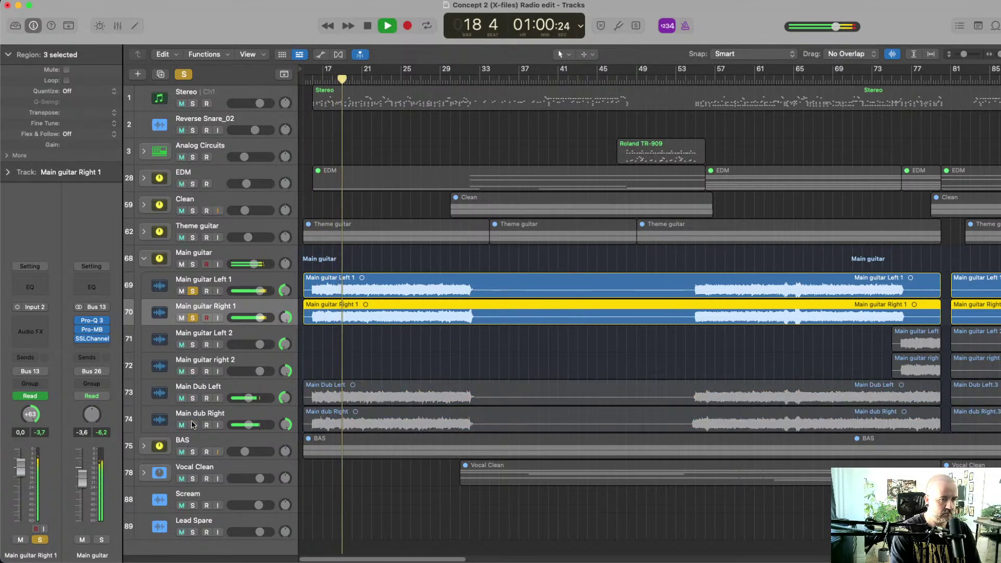
{"action": "left_click", "coordinate": [193, 399]}
{"action": "key", "text": "space"}
{"action": "left_click", "coordinate": [321, 398]}
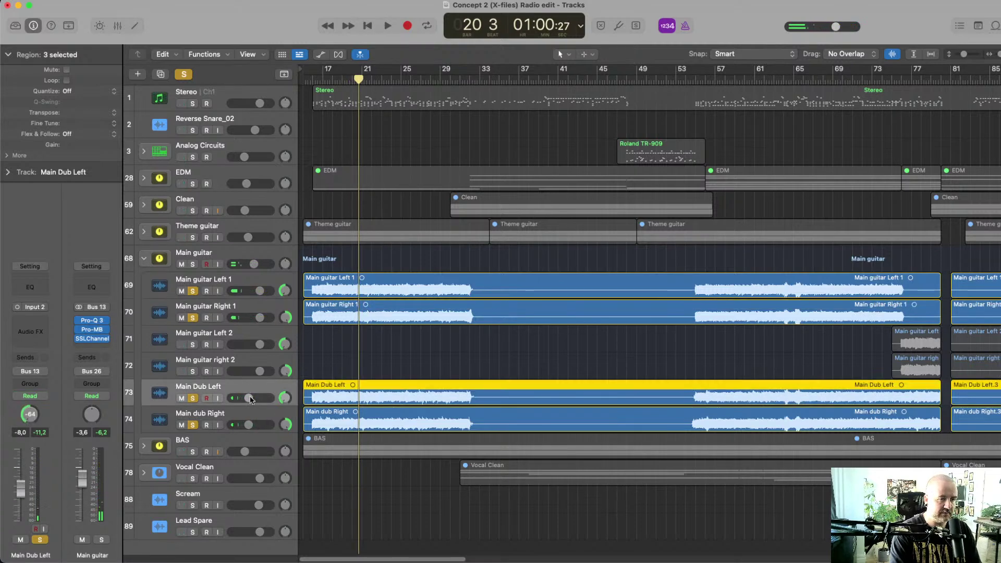
{"action": "left_click", "coordinate": [248, 425]}
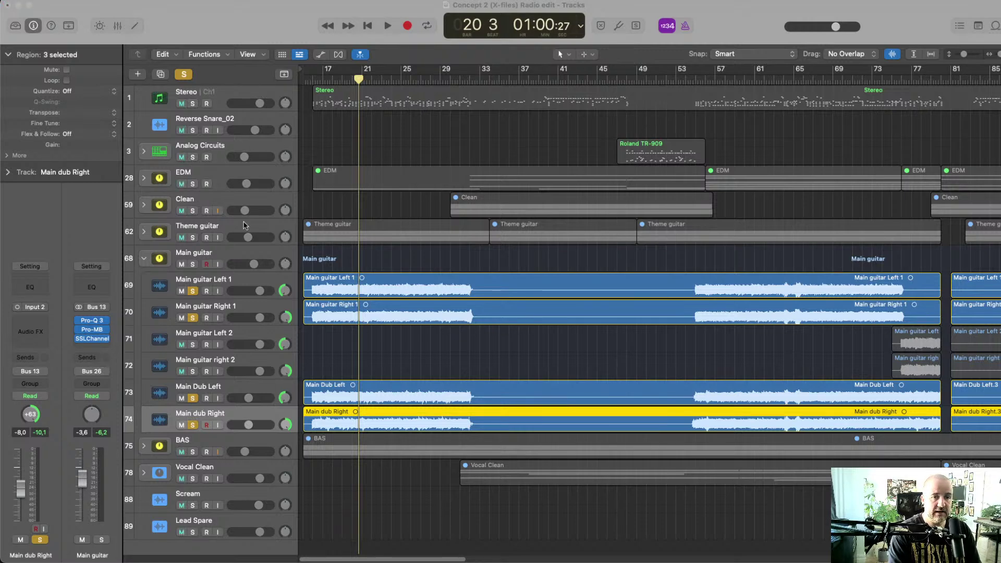
Collapse the Main guitar stack, then expand and solo the Theme guitar stack
{"action": "left_click", "coordinate": [145, 259]}
{"action": "left_click", "coordinate": [144, 232]}
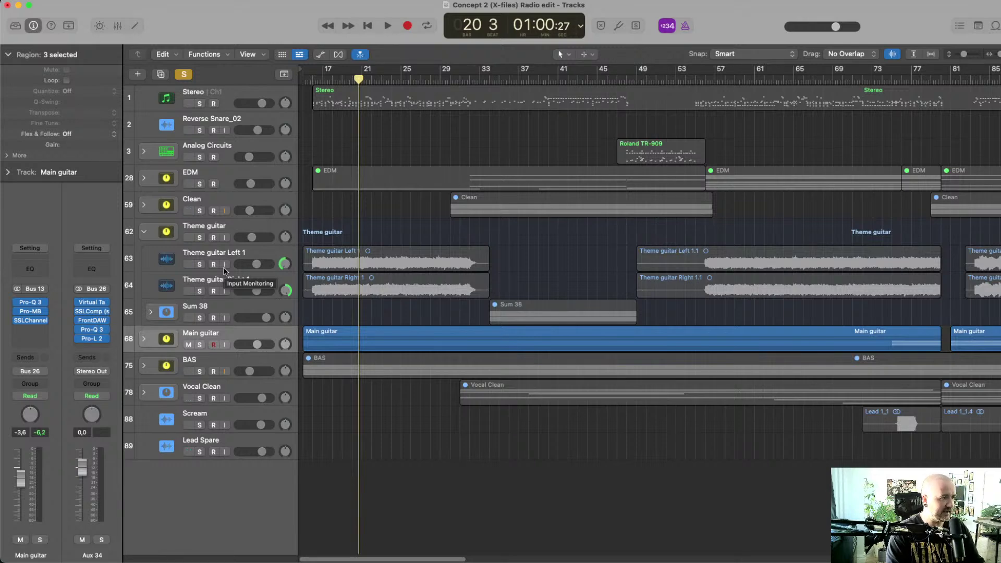
{"action": "left_click", "coordinate": [200, 237]}
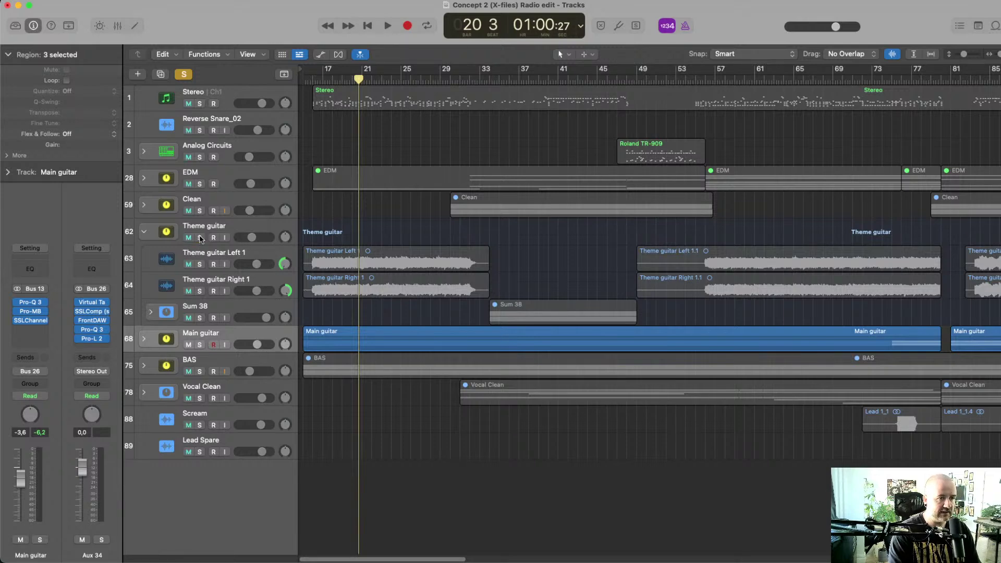
Listen to the Theme guitar and Main guitar stacks together from bar 16, and expand the nested Sum 38 stack
{"action": "left_click", "coordinate": [307, 79]}
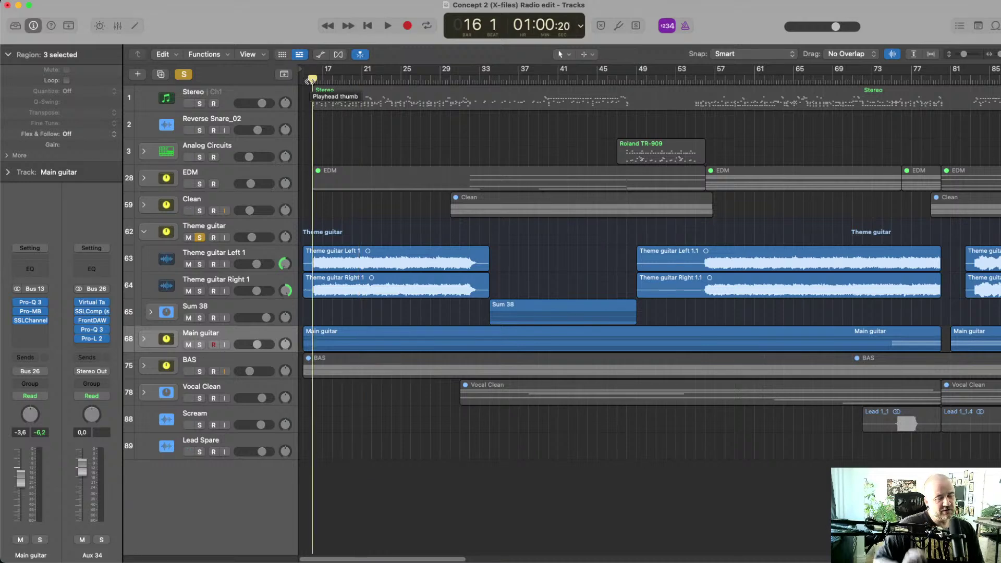
{"action": "key", "text": "space"}
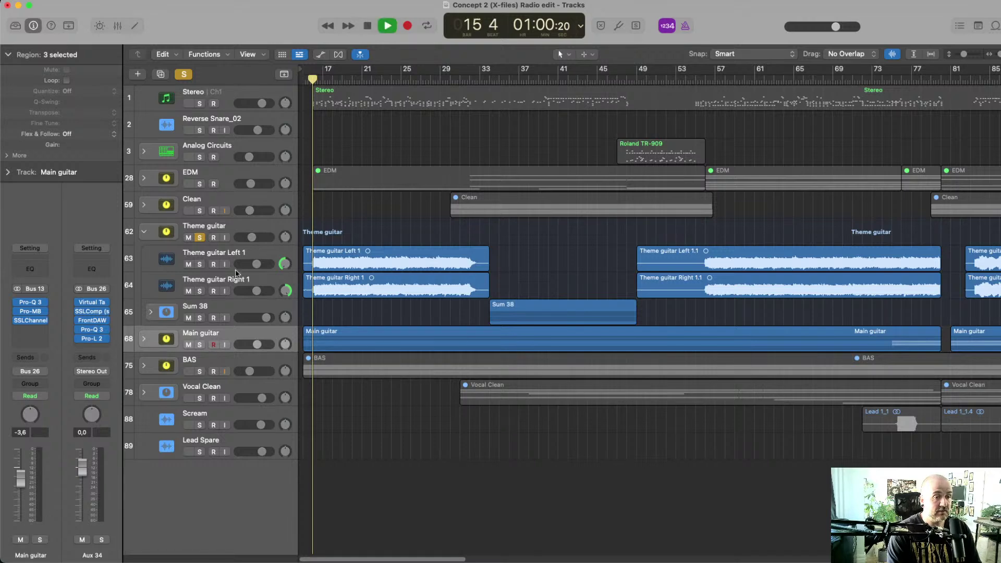
{"action": "left_click", "coordinate": [149, 312]}
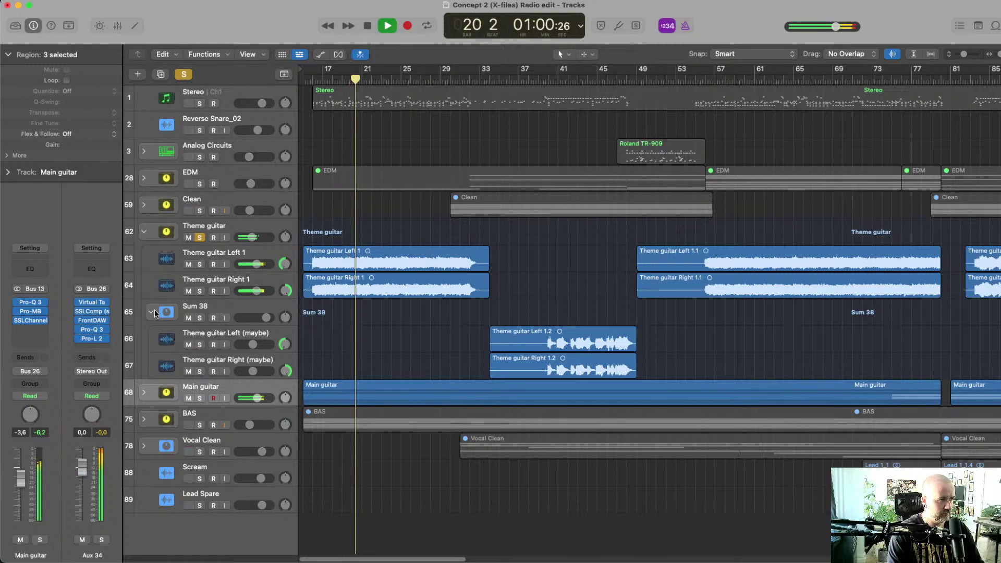
{"action": "key", "text": "space"}
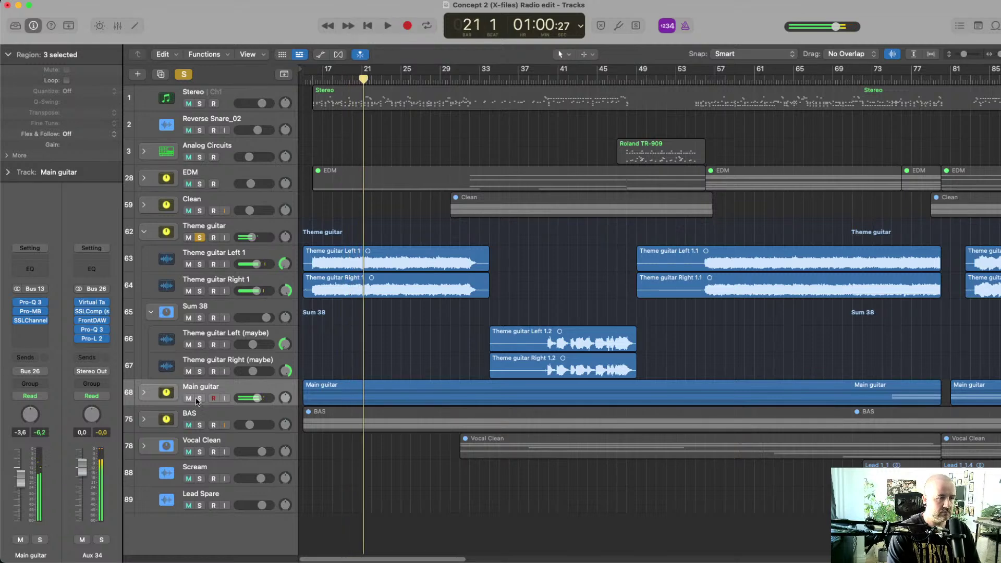
Unsolo the Main guitar stack and listen to the Theme guitar stack alone from bar 16
{"action": "left_click", "coordinate": [200, 237]}
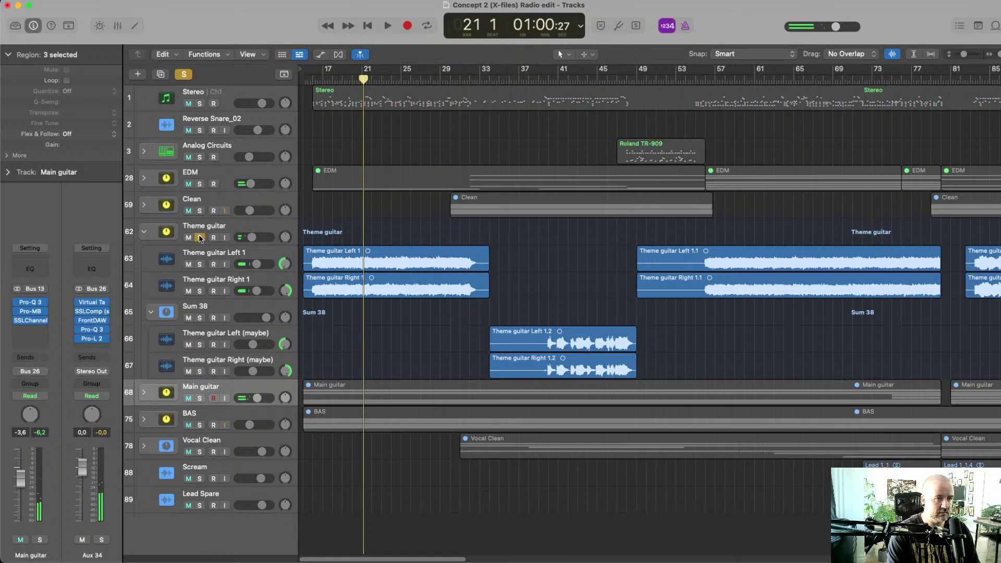
{"action": "left_click", "coordinate": [317, 78]}
{"action": "key", "text": "space"}
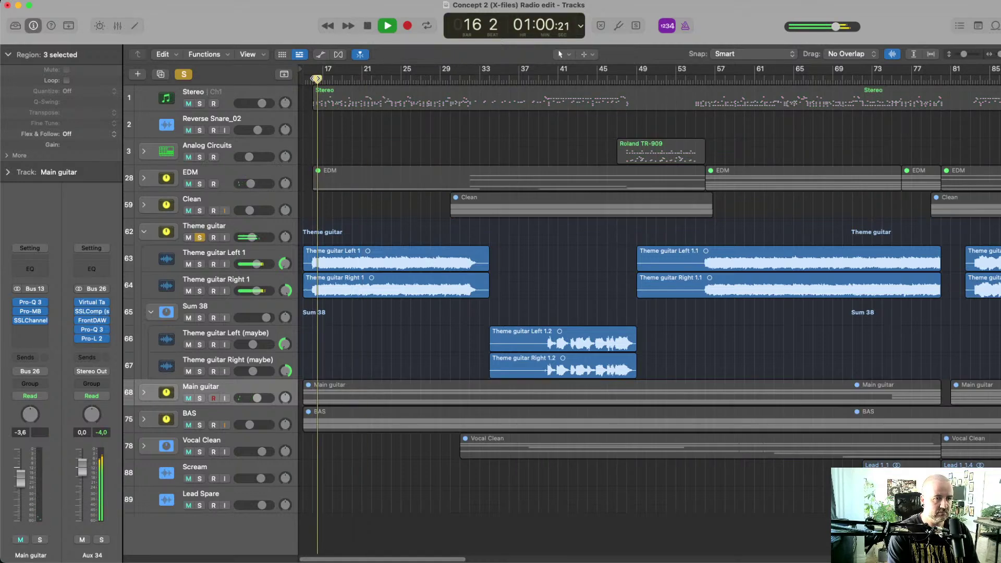
{"action": "left_click", "coordinate": [311, 79]}
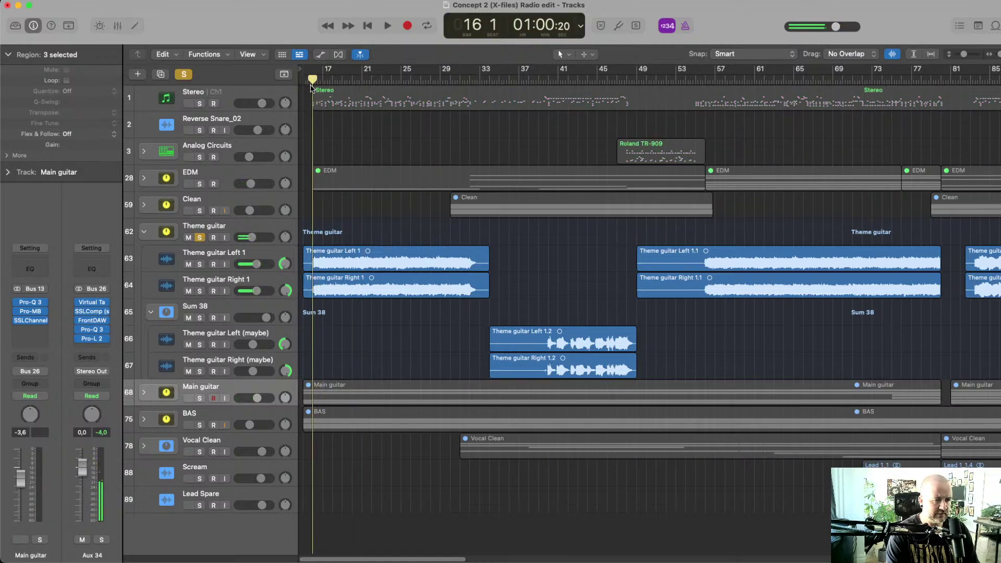
{"action": "key", "text": "space"}
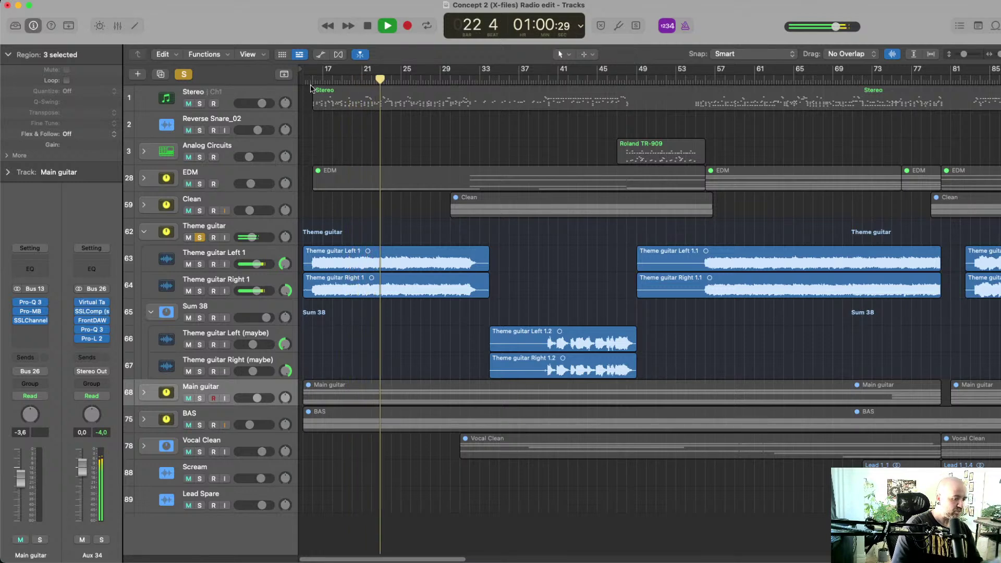
{"action": "key", "text": "space"}
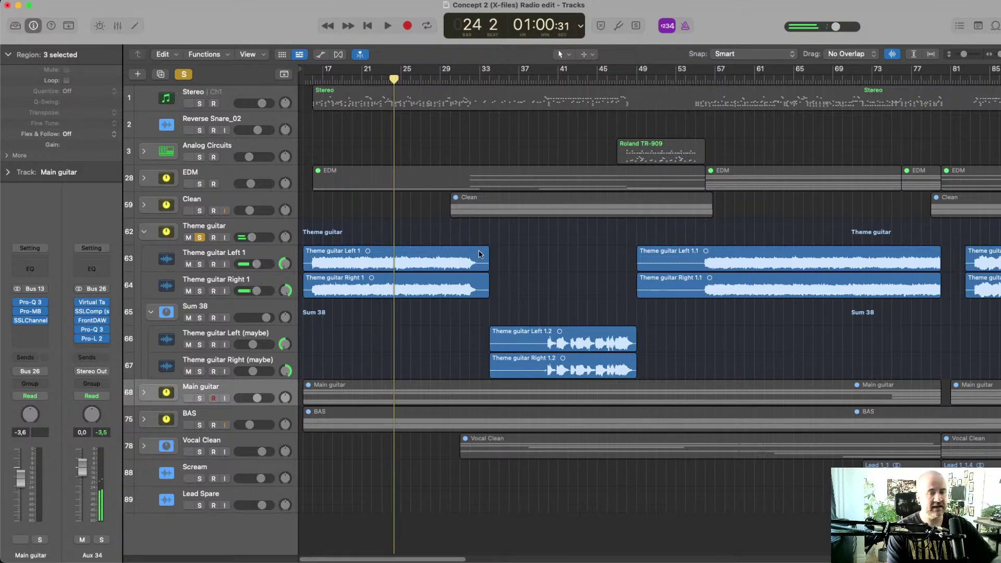
Listen to the Theme guitar Left and Right (maybe) parts in two passes starting around bar 39
{"action": "left_click", "coordinate": [530, 80]}
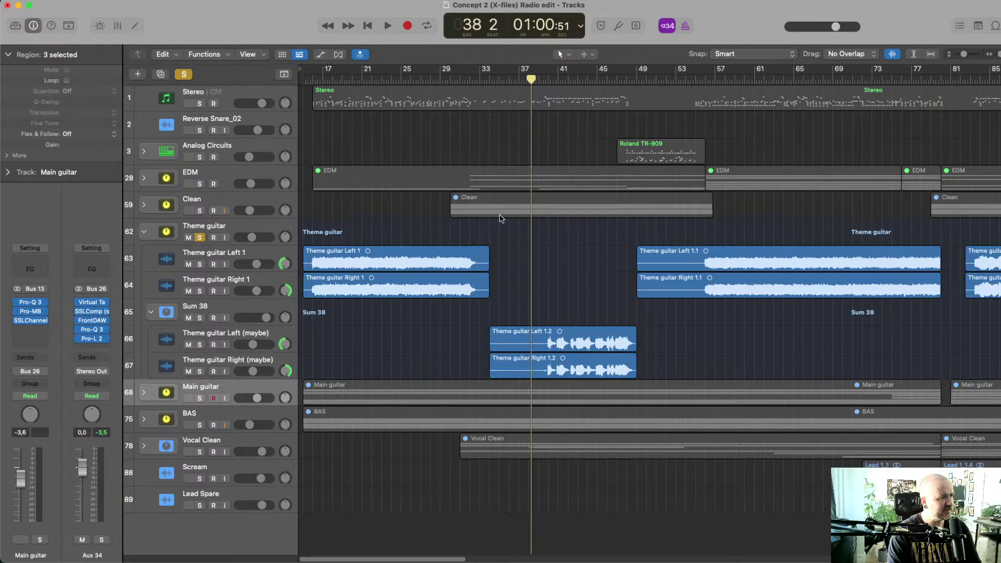
{"action": "left_click", "coordinate": [542, 82]}
{"action": "left_click_drag", "start_coordinate": [543, 82], "coordinate": [546, 79]}
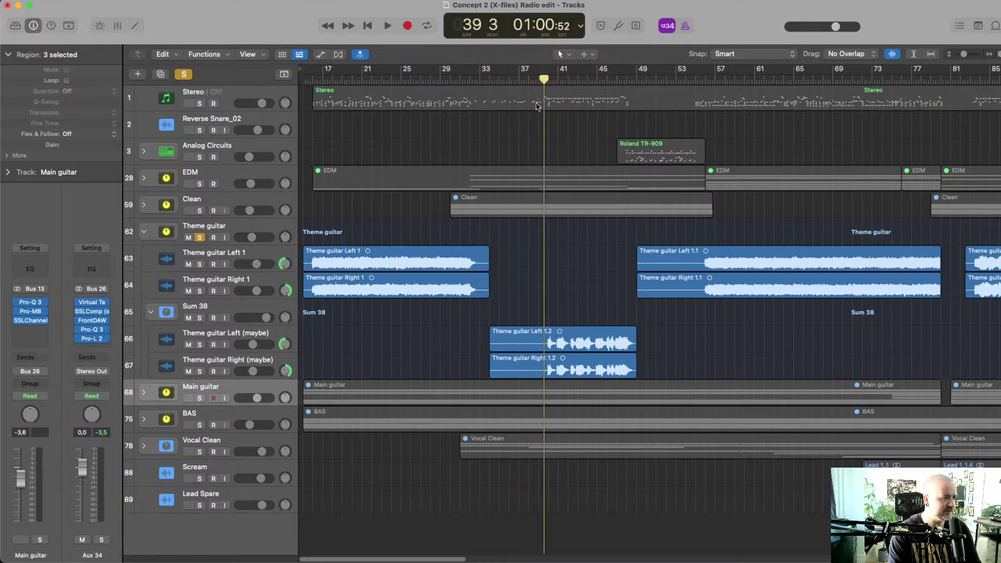
{"action": "key", "text": "space"}
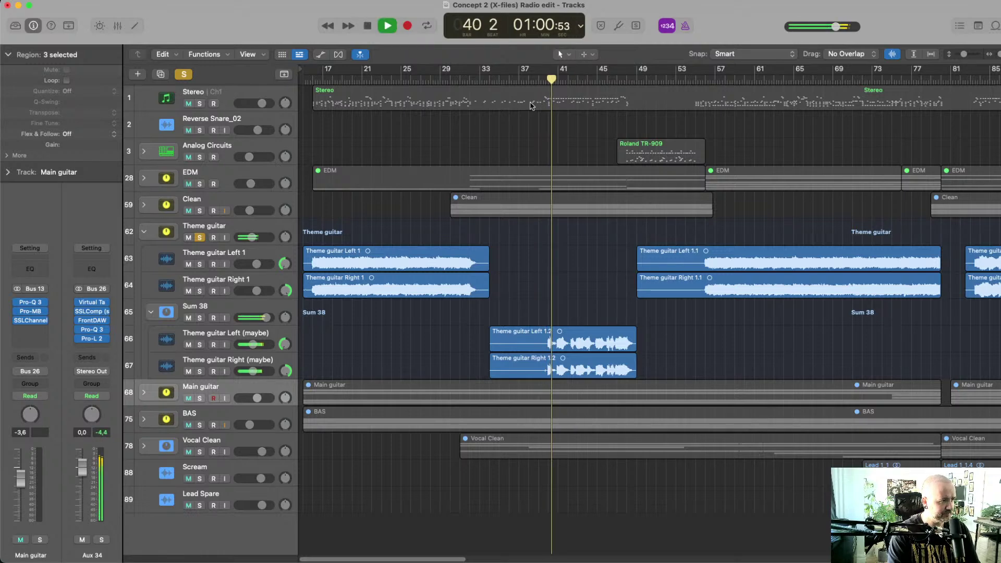
{"action": "key", "text": "space"}
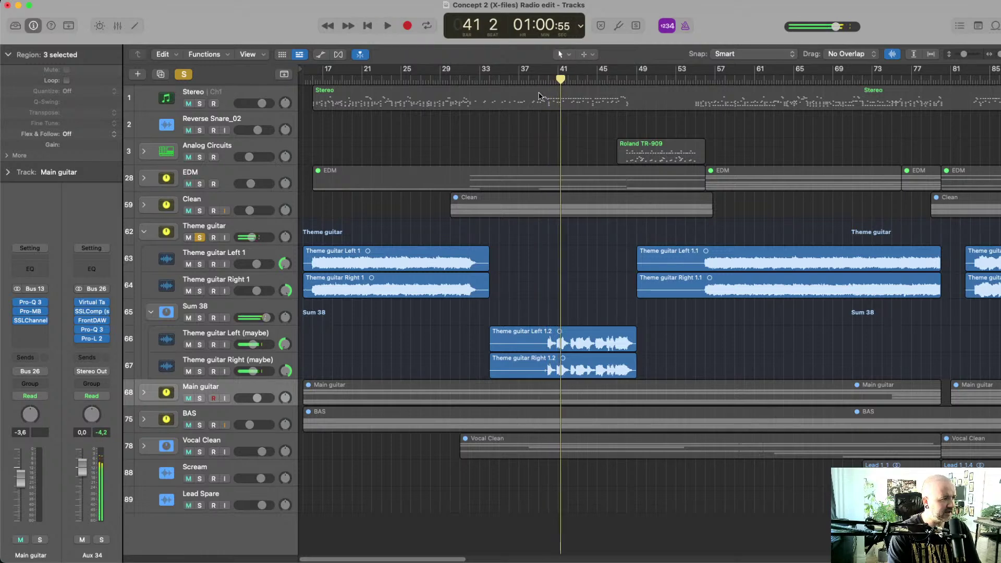
{"action": "left_click", "coordinate": [536, 79]}
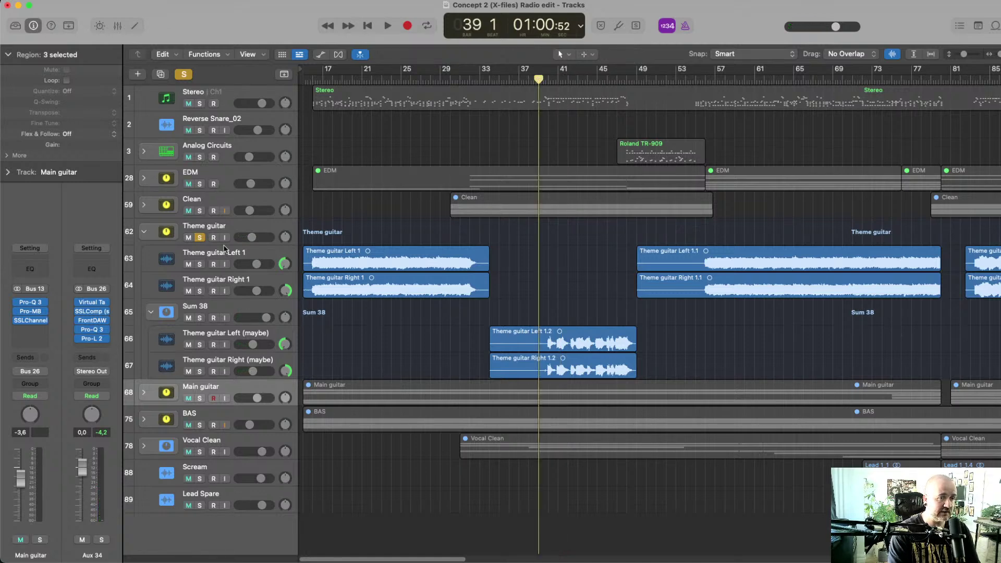
{"action": "key", "text": "space"}
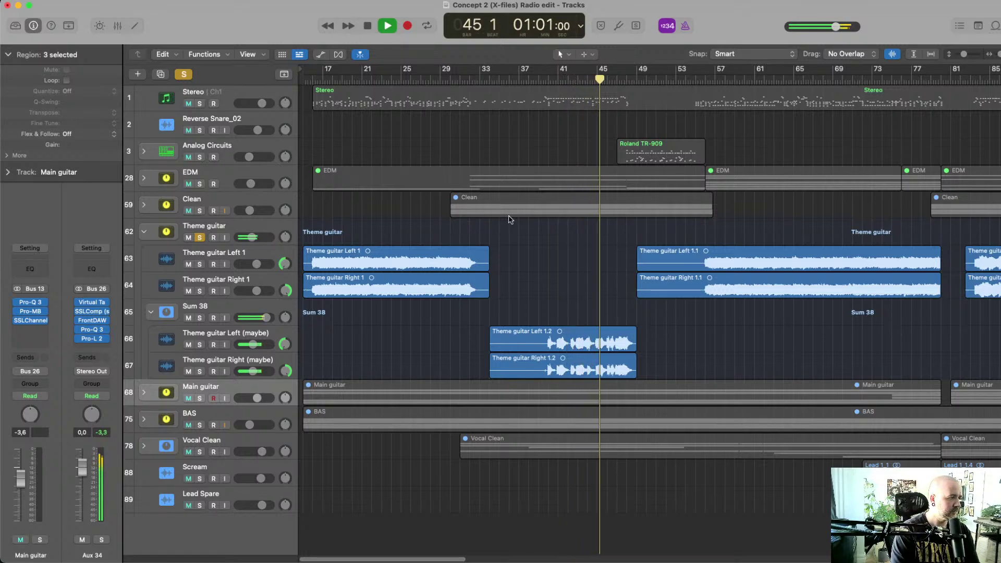
{"action": "key", "text": "space"}
Examine the Channel EQ settings on the Sum 38 stack
{"action": "left_click", "coordinate": [232, 311]}
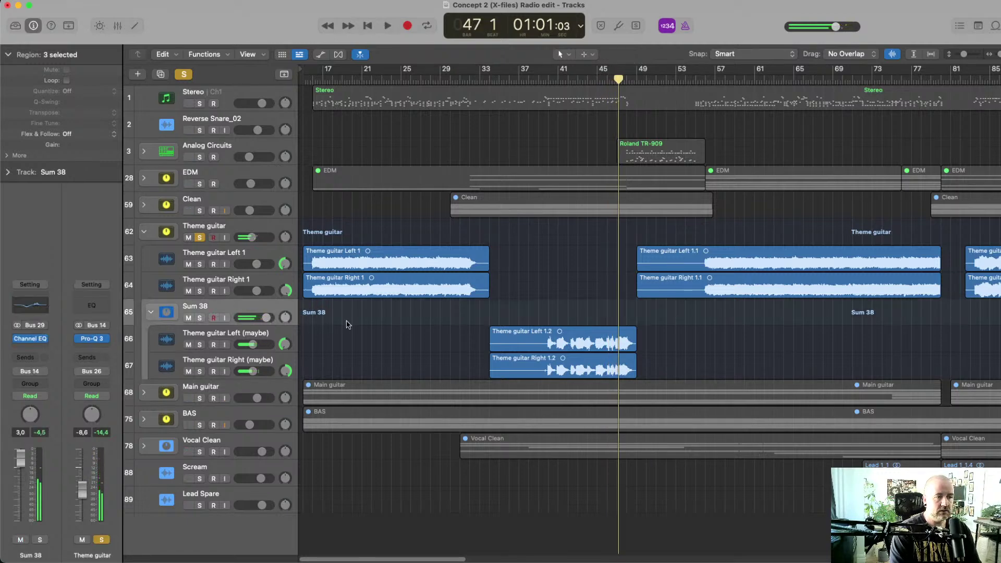
{"action": "left_click", "coordinate": [29, 339]}
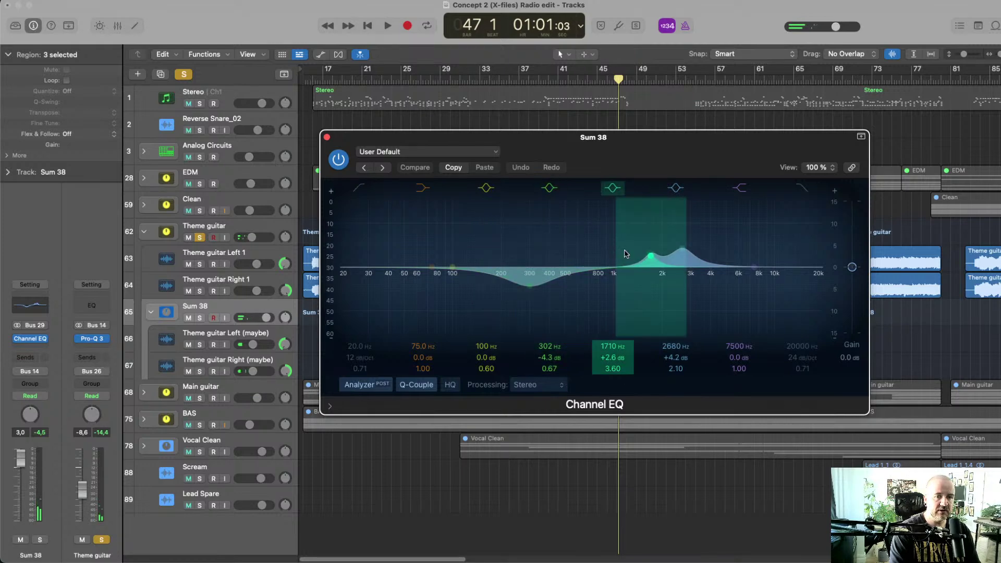
{"action": "left_click", "coordinate": [327, 137]}
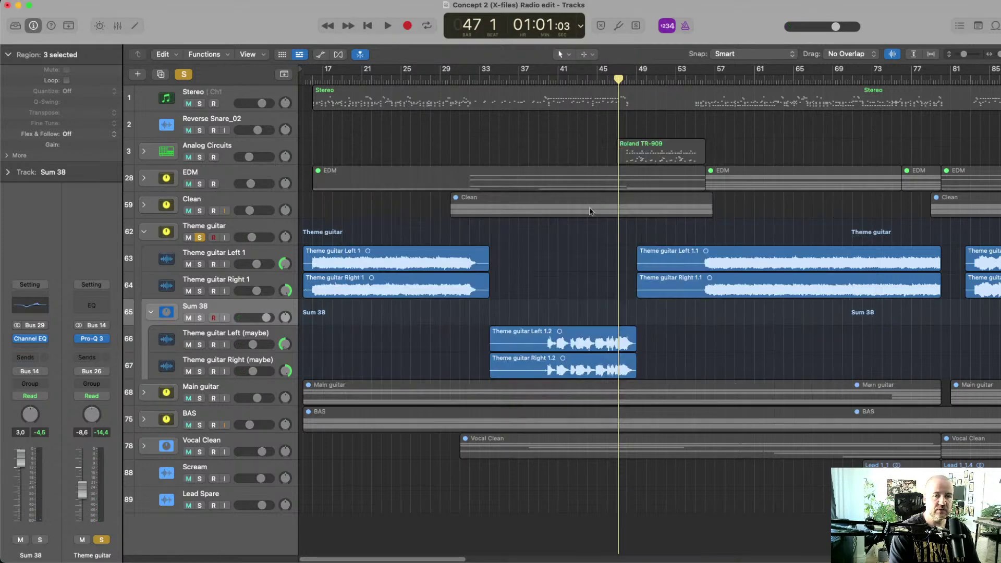
Unsolo the Theme guitar stack and solo the Main guitar stack
{"action": "left_click", "coordinate": [195, 237]}
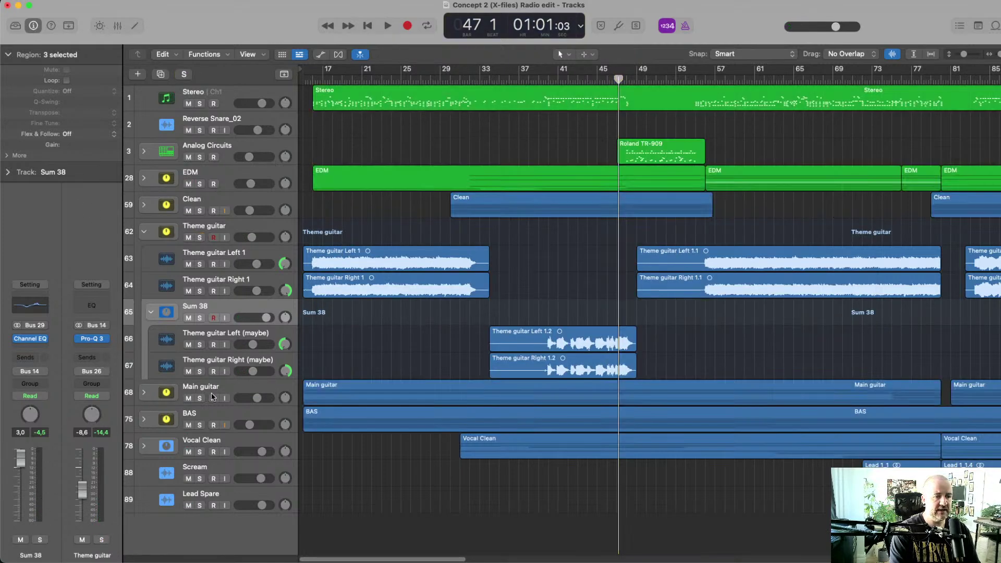
{"action": "left_click", "coordinate": [199, 398]}
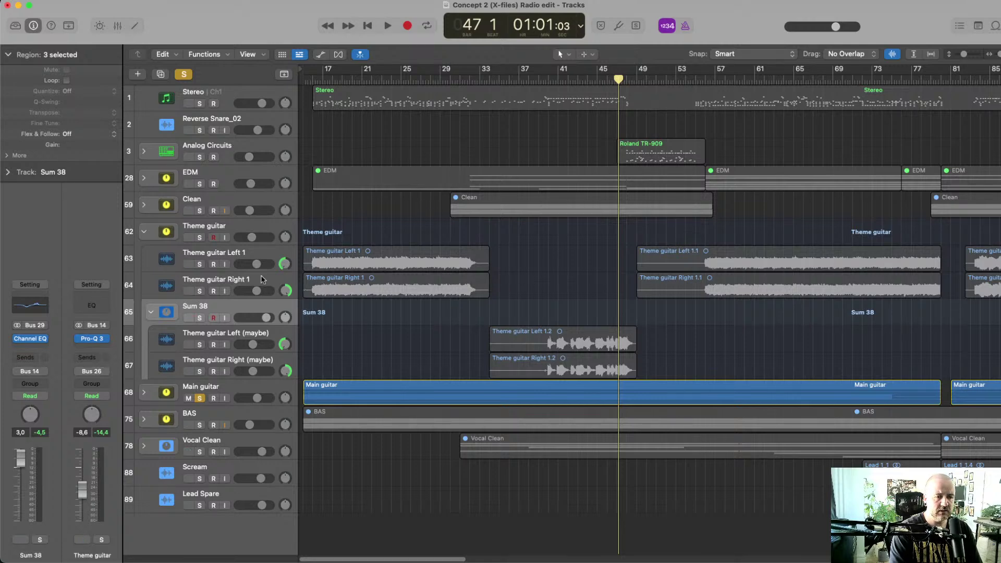
Solo the Theme guitar stack along with the Main guitar and play from bar 16, comparing with and without the Theme guitar
{"action": "left_click", "coordinate": [199, 237]}
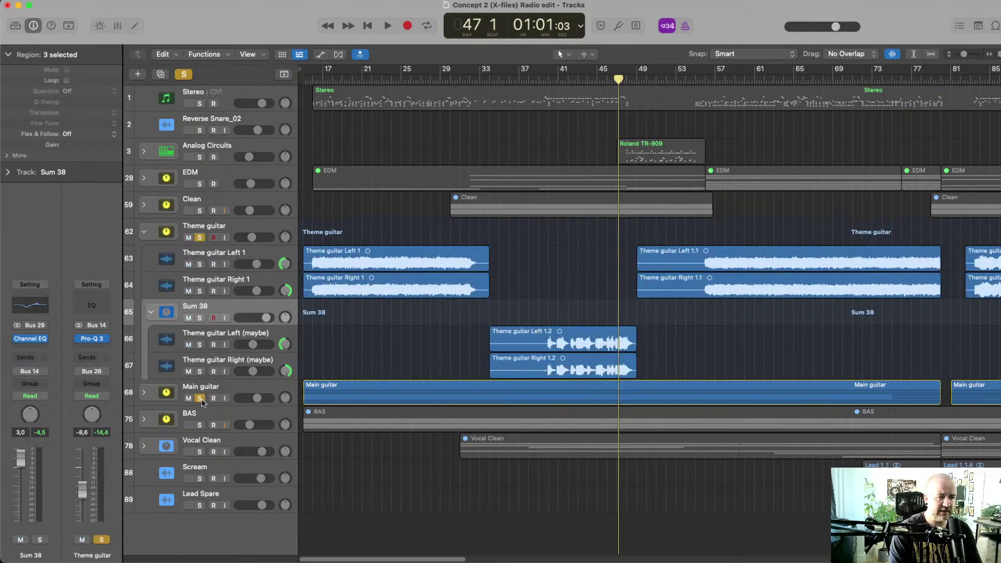
{"action": "left_click", "coordinate": [313, 82]}
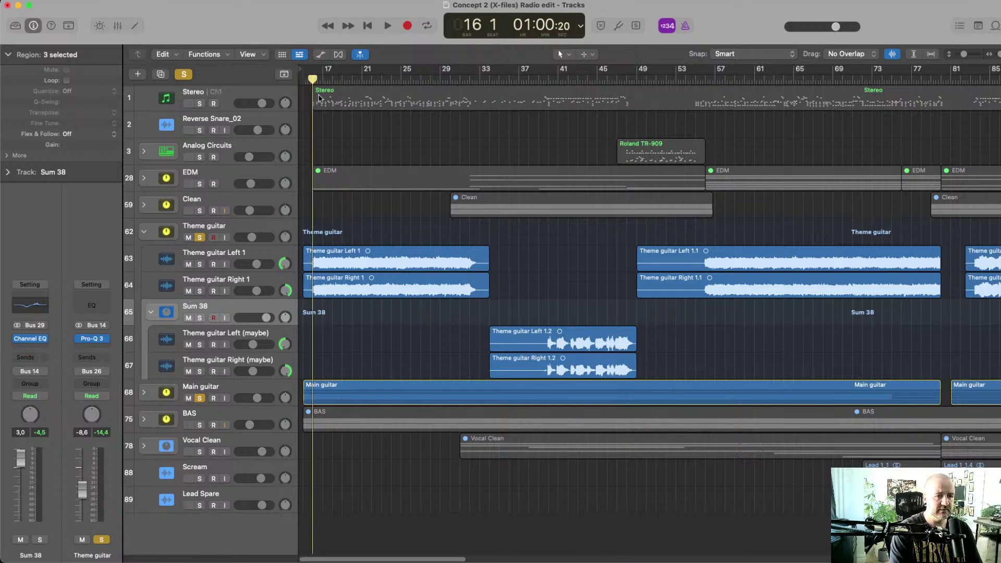
{"action": "key", "text": "space"}
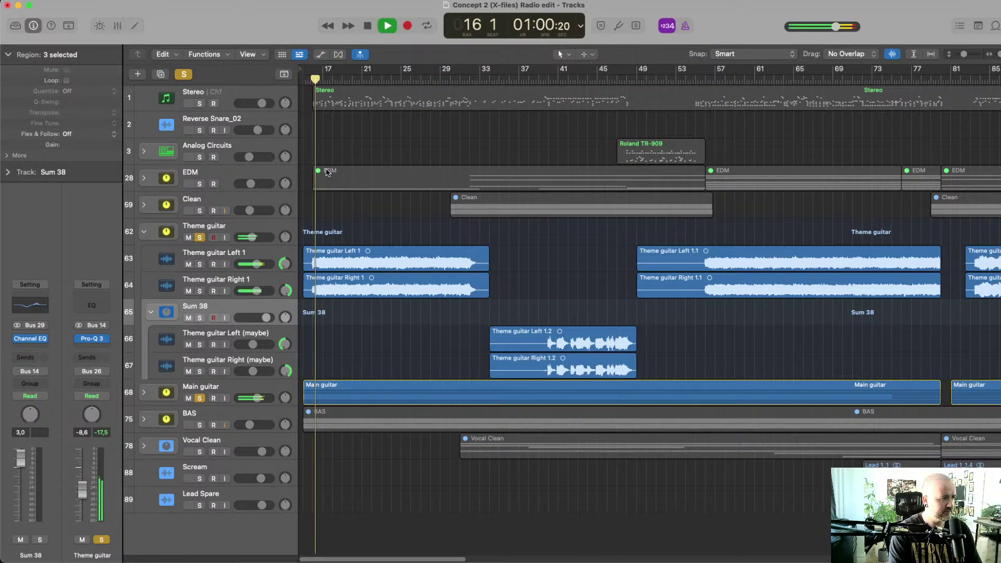
{"action": "left_click", "coordinate": [199, 238]}
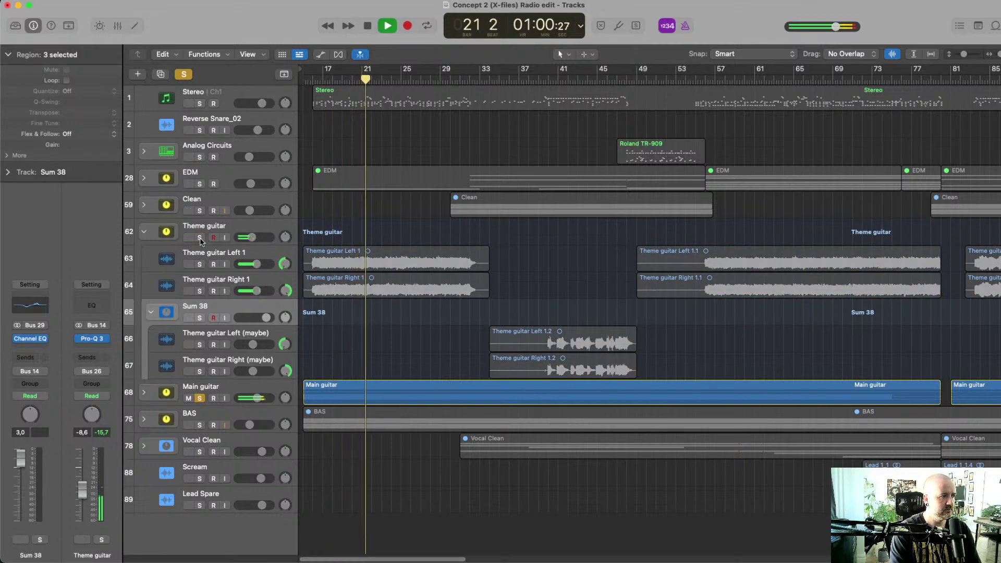
{"action": "left_click", "coordinate": [199, 238]}
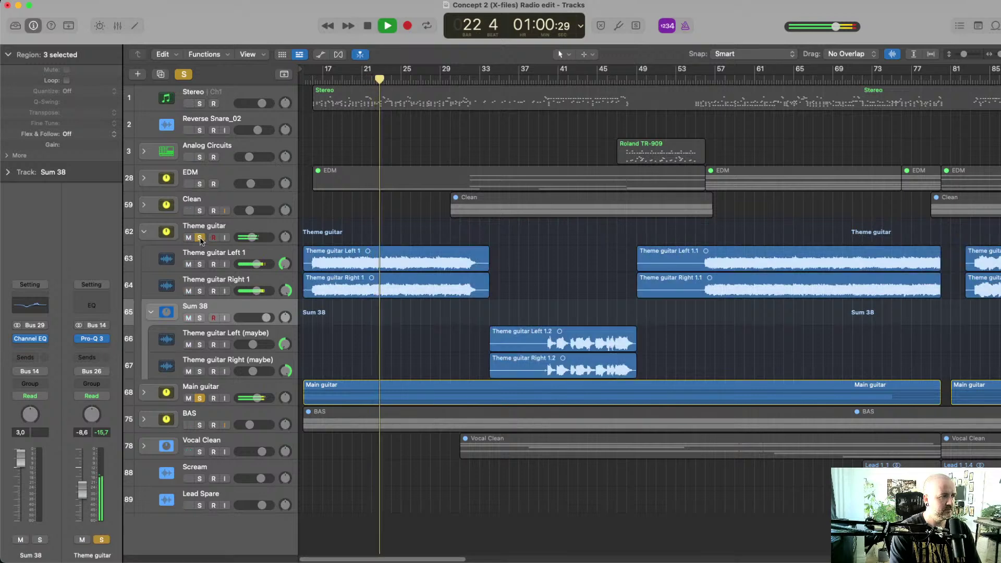
{"action": "key", "text": "space"}
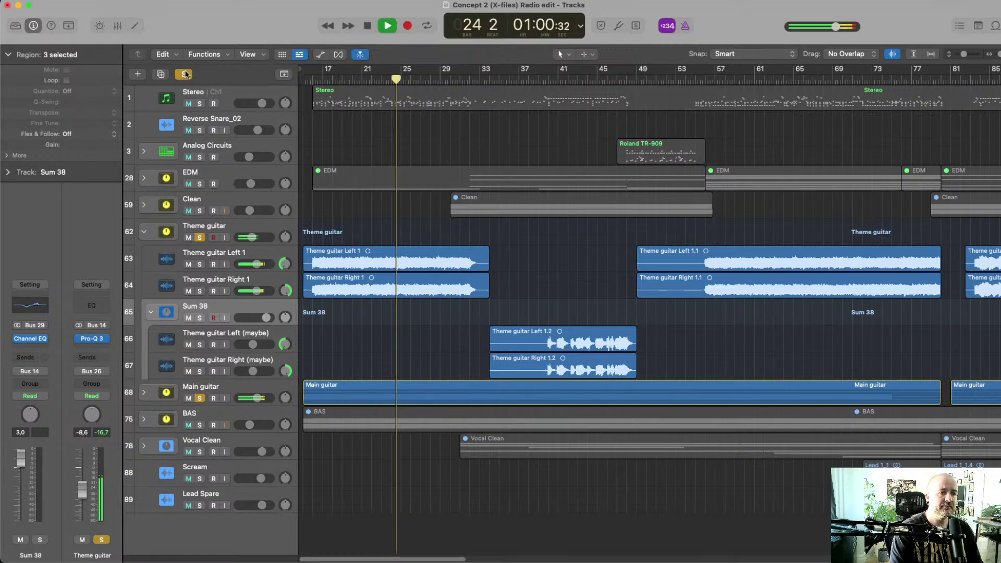
Clear all solos and play the full mix, muting and unmuting the Theme guitar stack to compare
{"action": "left_click", "coordinate": [185, 74]}
{"action": "key", "text": "space"}
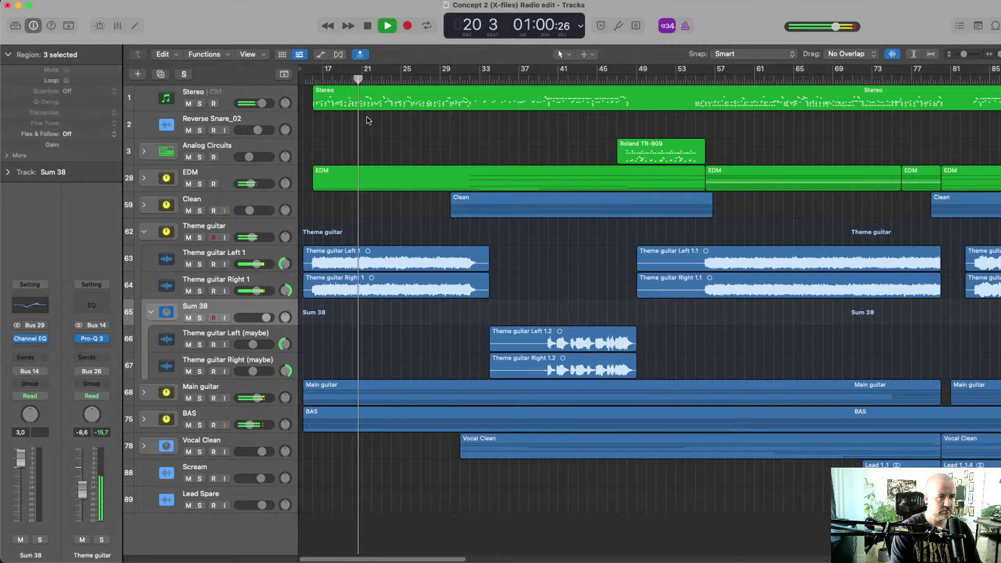
{"action": "left_click", "coordinate": [188, 238]}
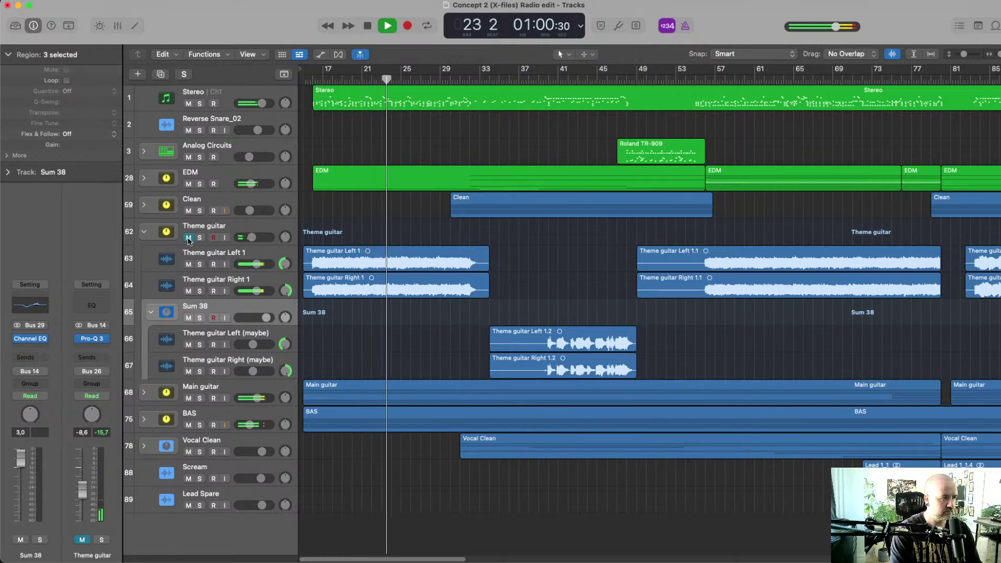
{"action": "left_click", "coordinate": [189, 238]}
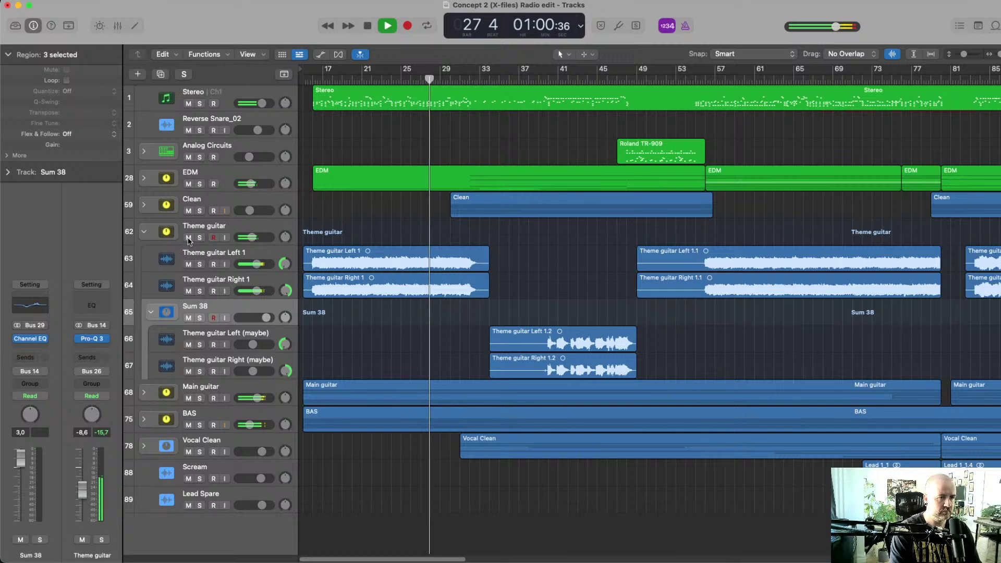
{"action": "key", "text": "space"}
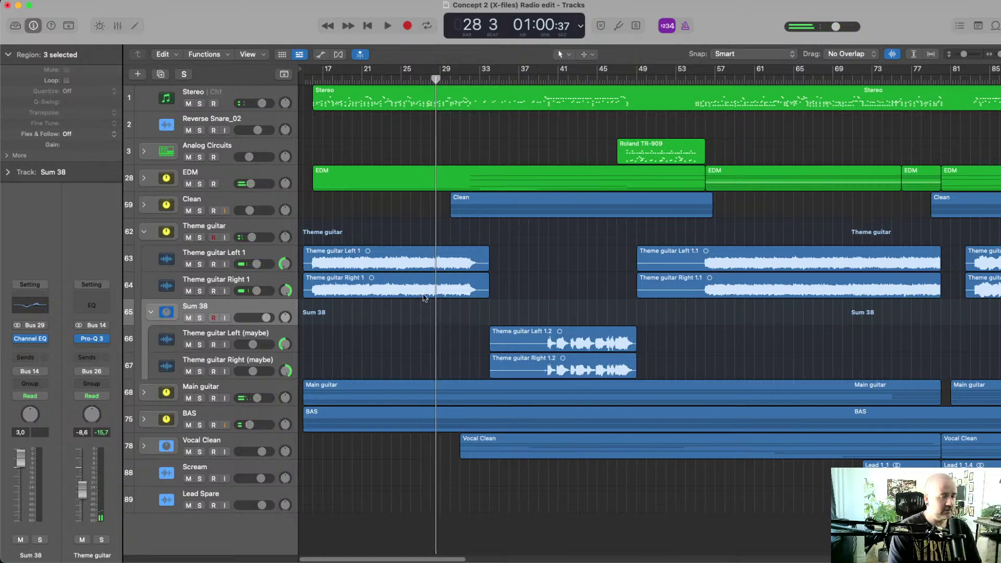
Collapse the Theme guitar stack, expand the BAS stack and select the Bas_2 region, with the playhead at bar 16
{"action": "left_click", "coordinate": [144, 232]}
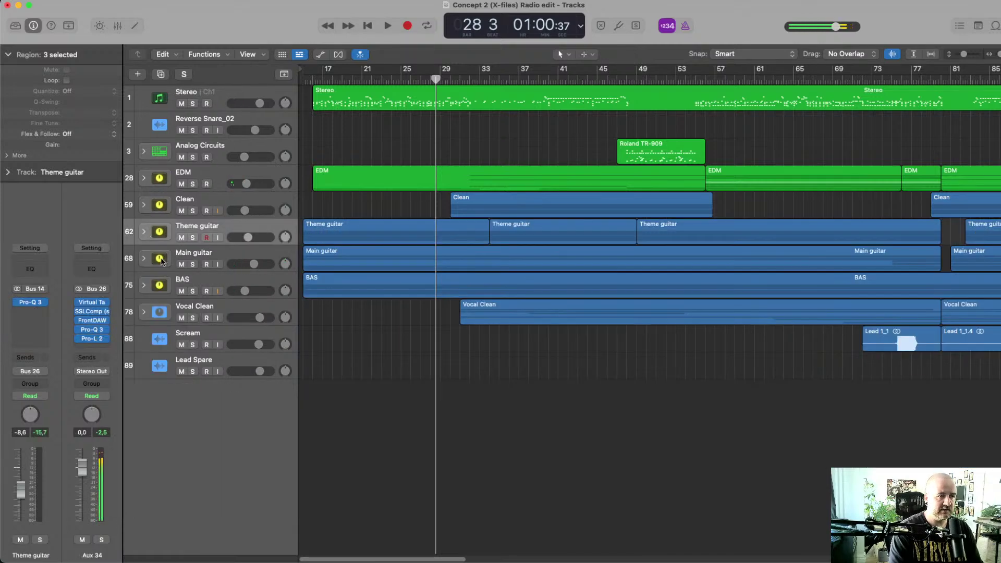
{"action": "left_click", "coordinate": [144, 285]}
{"action": "left_click", "coordinate": [314, 80]}
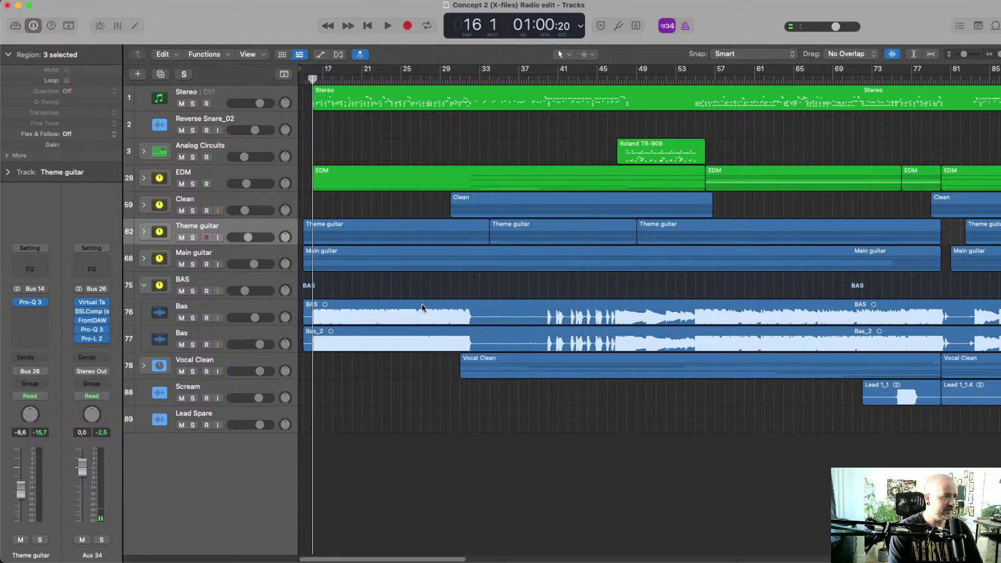
{"action": "left_click", "coordinate": [452, 343]}
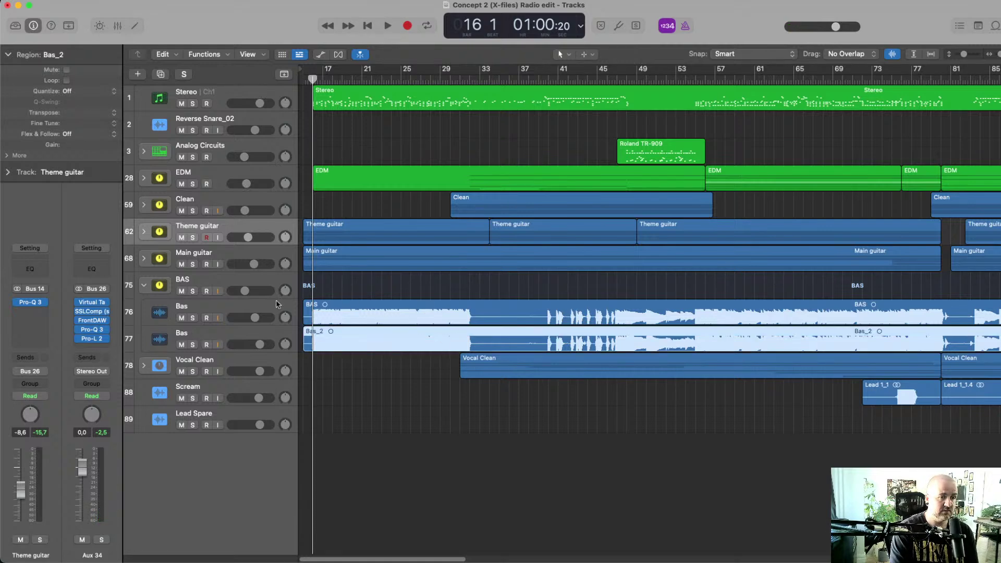
Examine the SSLChannel and Pro-Q 3 plug-in settings on the BAS stack
{"action": "left_click", "coordinate": [209, 286]}
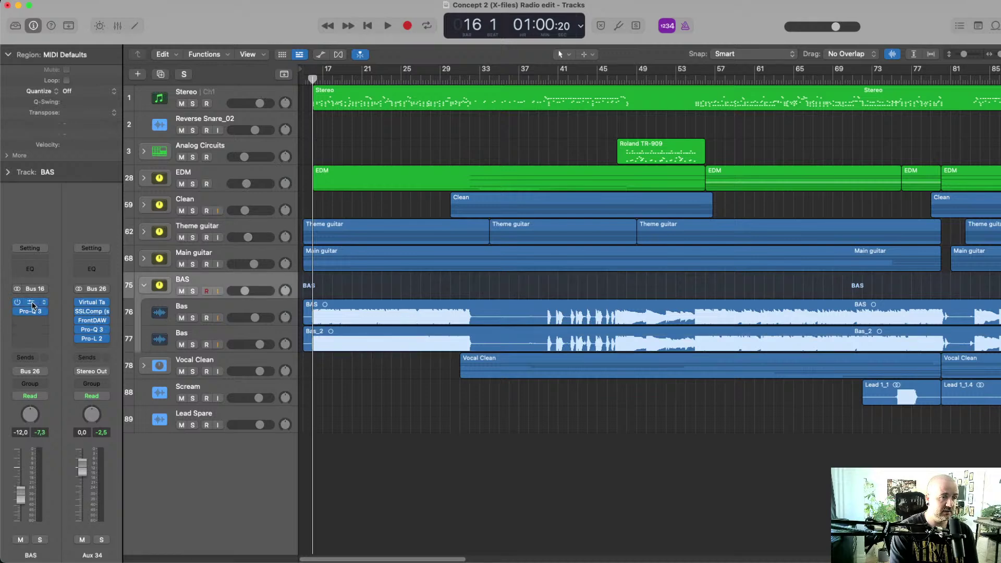
{"action": "left_click", "coordinate": [32, 305]}
{"action": "left_click_drag", "start_coordinate": [431, 139], "coordinate": [347, 65]}
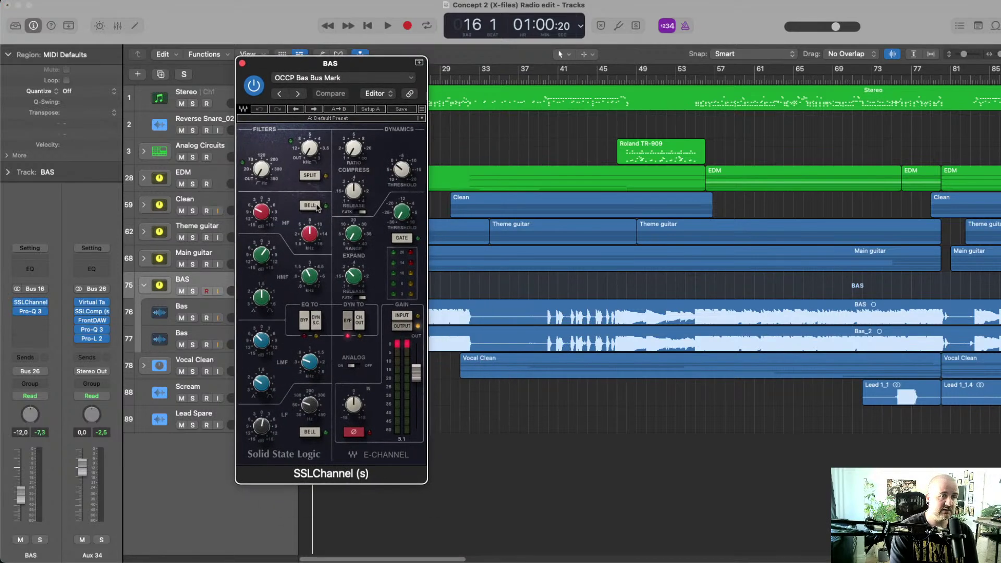
{"action": "left_click", "coordinate": [242, 64]}
{"action": "left_click", "coordinate": [32, 312]}
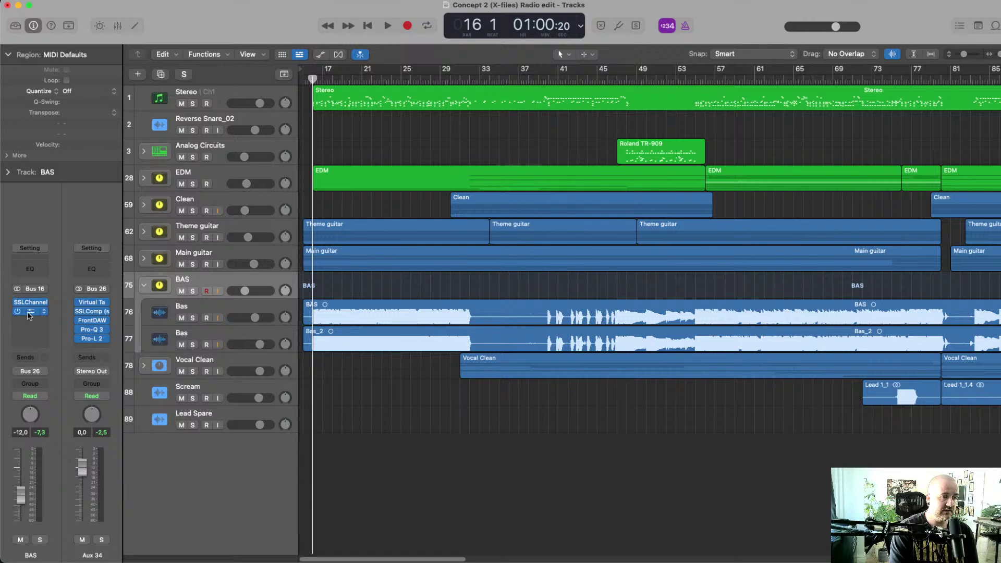
{"action": "left_click_drag", "start_coordinate": [397, 141], "coordinate": [308, 79]}
{"action": "left_click", "coordinate": [234, 90]}
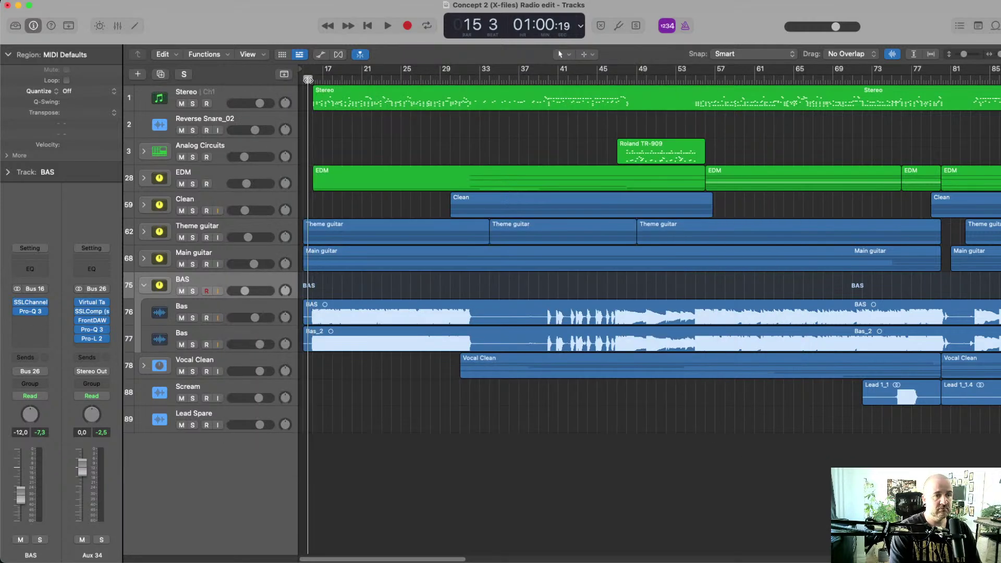
Check the channel strips in the mixer, and play the full mix from bar 15 with the BAS stack muted to compare
{"action": "left_click", "coordinate": [114, 26]}
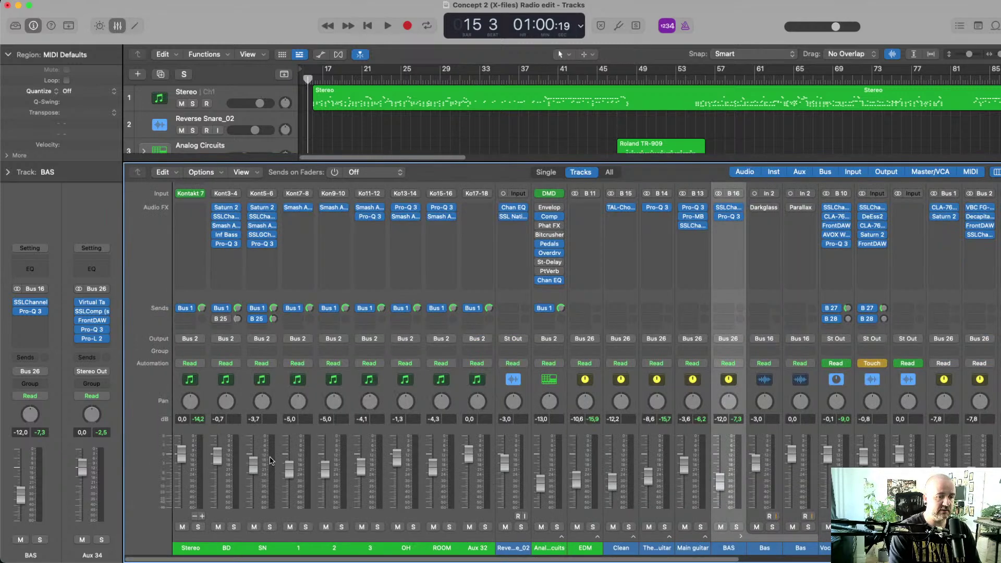
{"action": "left_click", "coordinate": [115, 25]}
{"action": "key", "text": "space"}
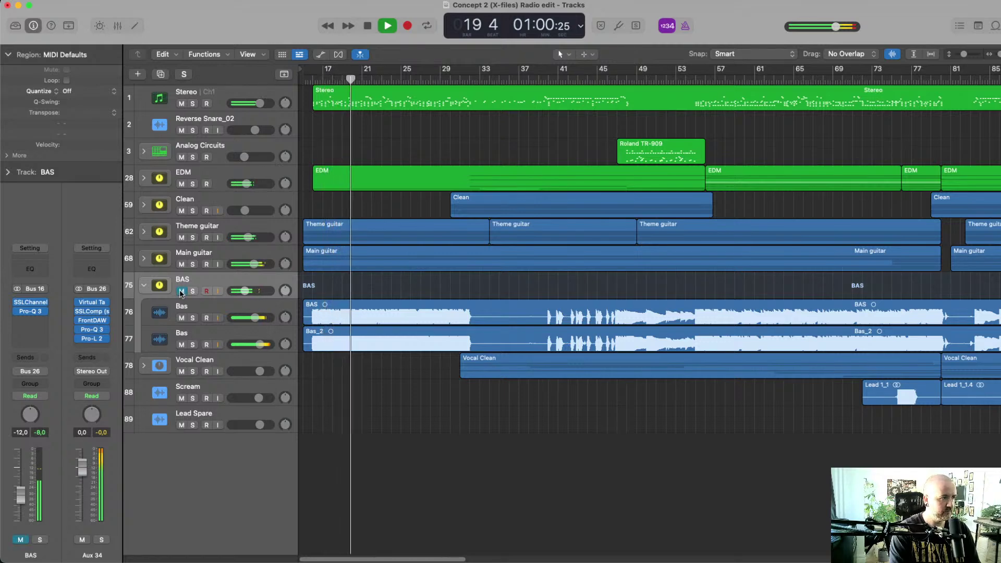
{"action": "key", "text": "space"}
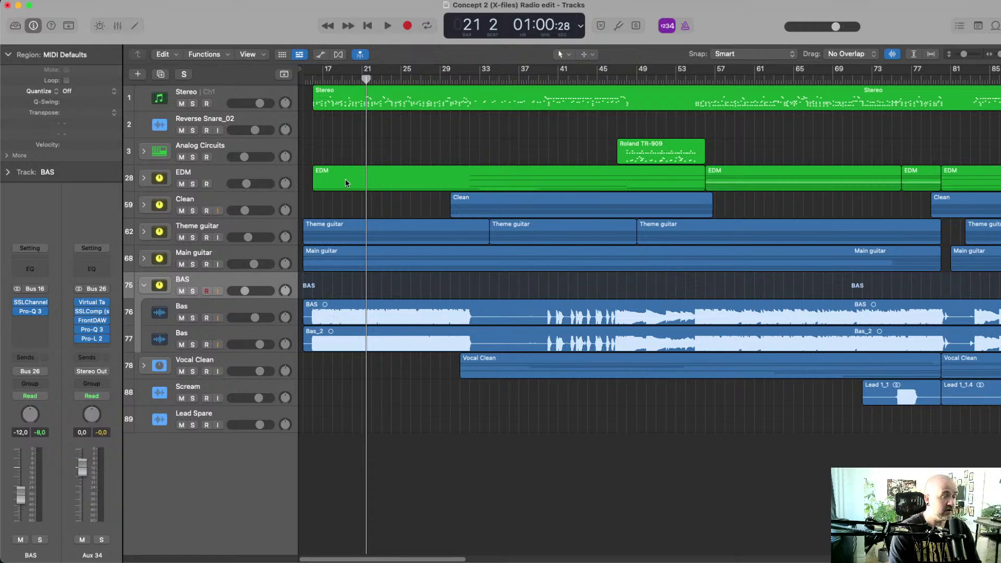
Move the playhead to bar 46, collapse the BAS stack and expand the Vocal Clean stack
{"action": "left_click", "coordinate": [432, 78]}
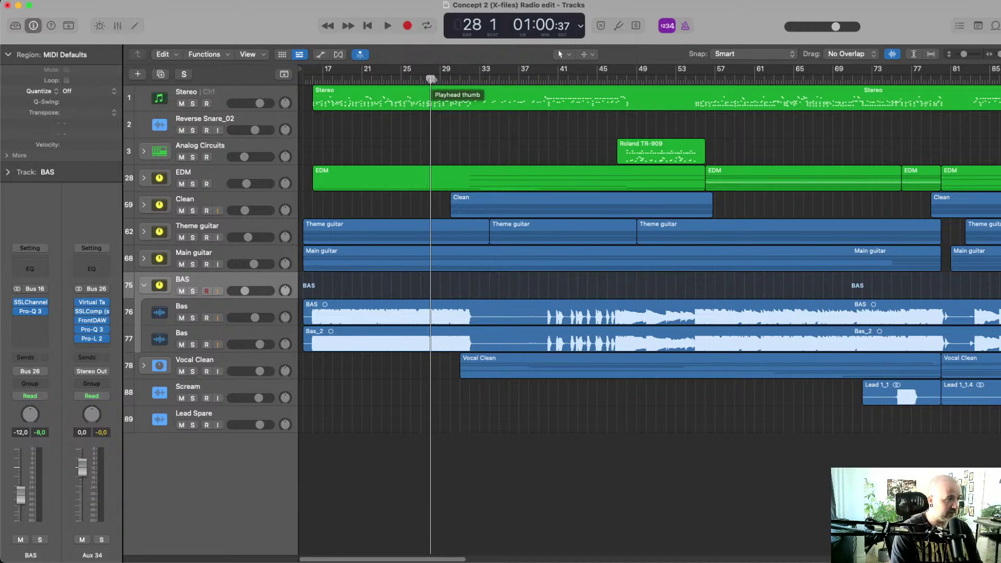
{"action": "left_click_drag", "start_coordinate": [431, 79], "coordinate": [613, 132]}
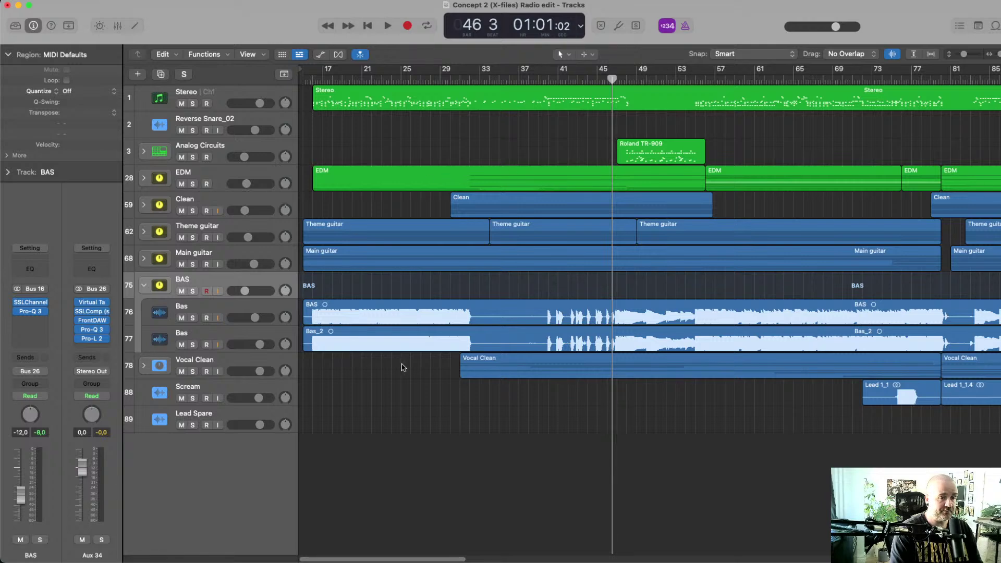
{"action": "left_click", "coordinate": [146, 286]}
{"action": "left_click", "coordinate": [144, 312]}
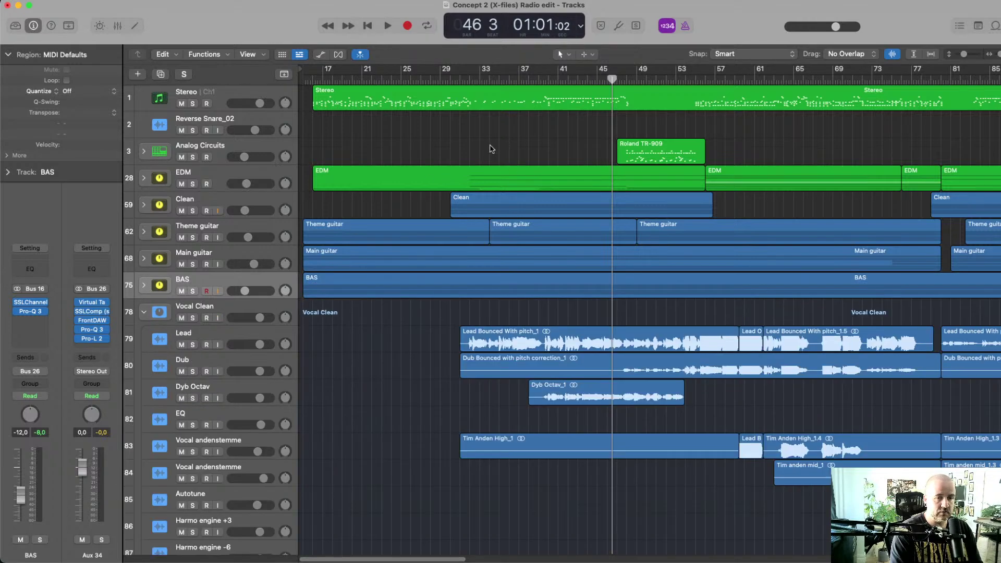
Play the song from bar 31 and solo the Vocal Clean stack during playback
{"action": "left_click", "coordinate": [461, 78]}
{"action": "key", "text": "space"}
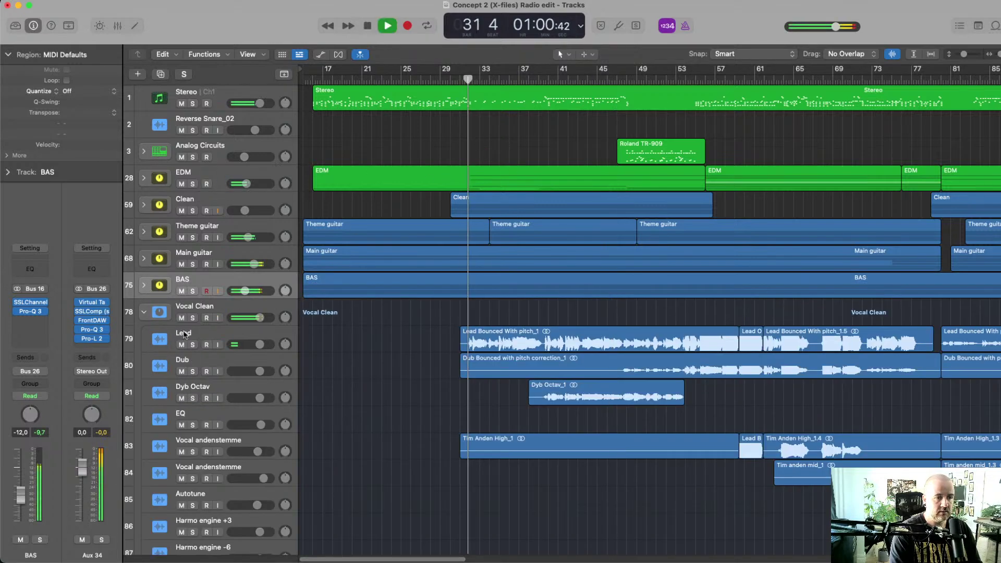
{"action": "left_click", "coordinate": [192, 318]}
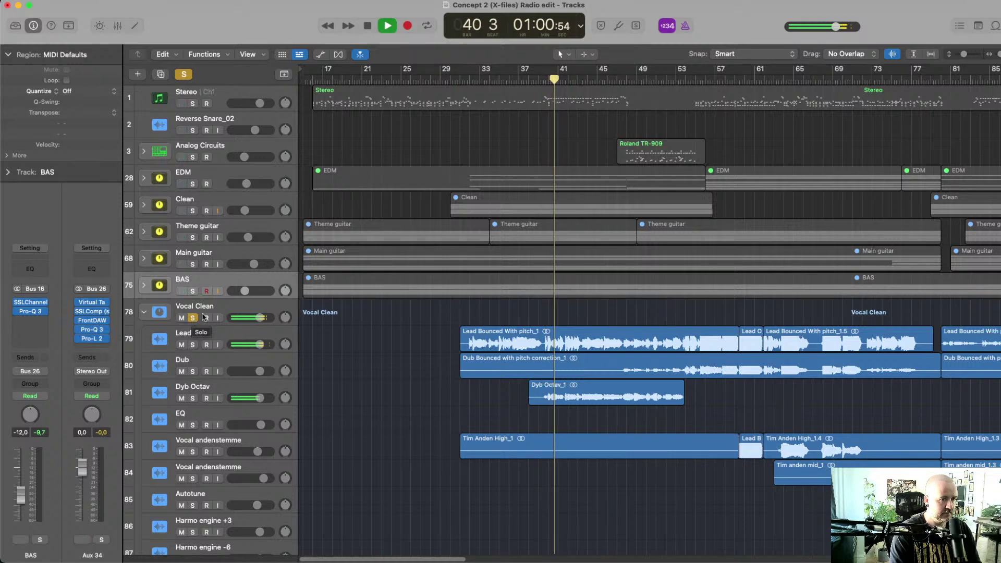
{"action": "key", "text": "space"}
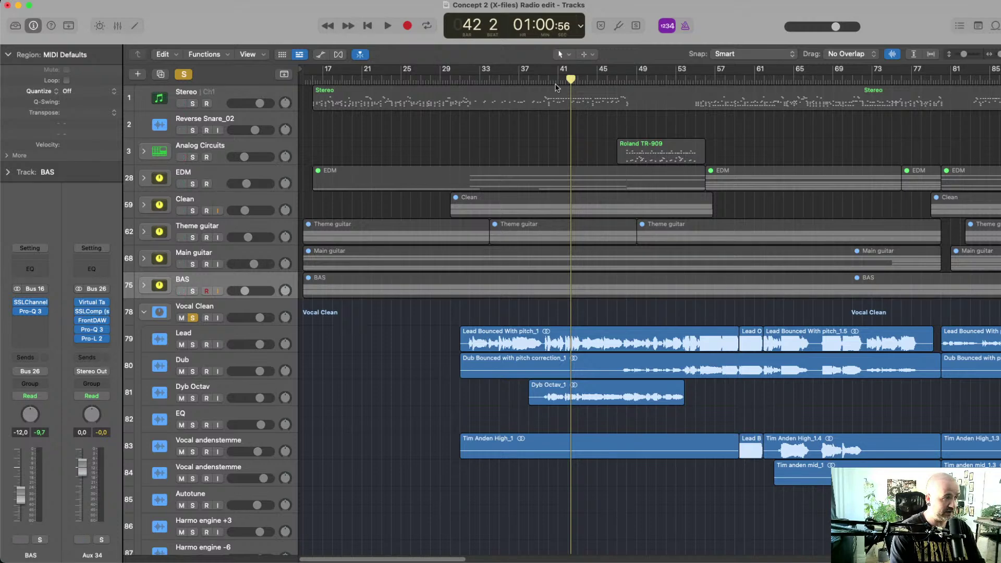
Listen to the soloed vocals from bar 42 and again from about bar 57
{"action": "key", "text": "space"}
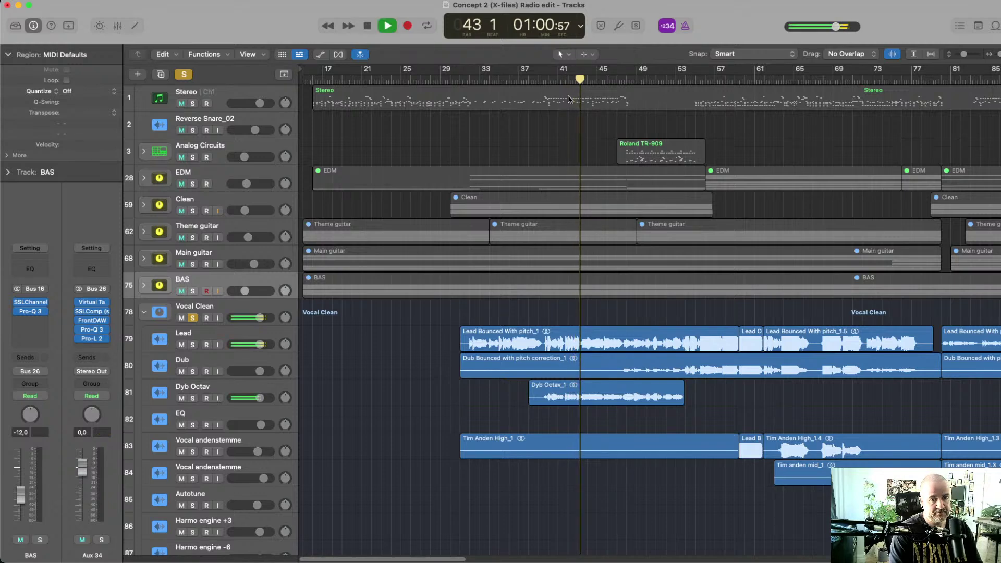
{"action": "left_click", "coordinate": [723, 78]}
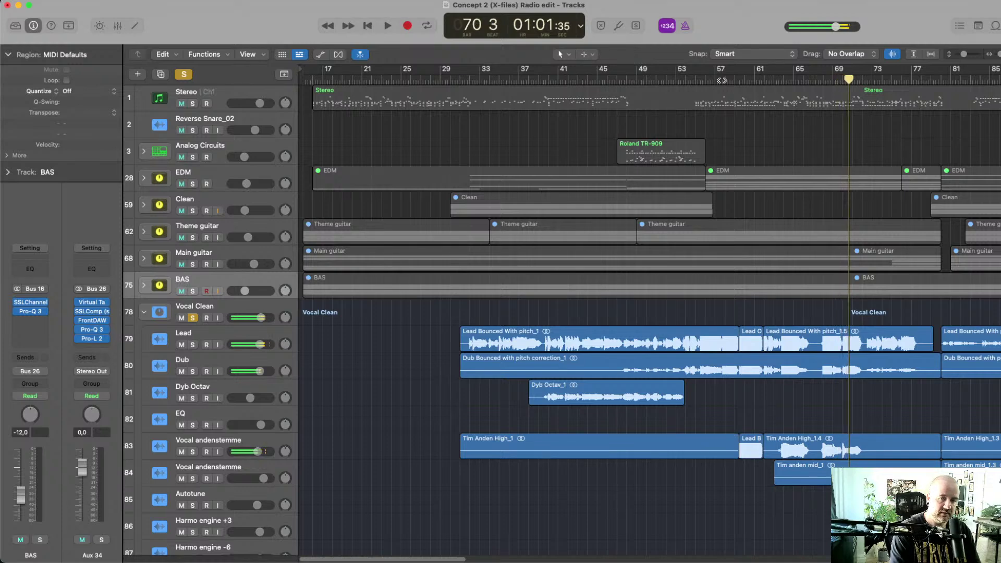
{"action": "key", "text": "space"}
Play the soloed vocals from bar 79, briefly soloing the Autotune track to hear it alone
{"action": "scroll", "coordinate": [657, 245], "scroll_direction": "right", "scroll_amount": 10}
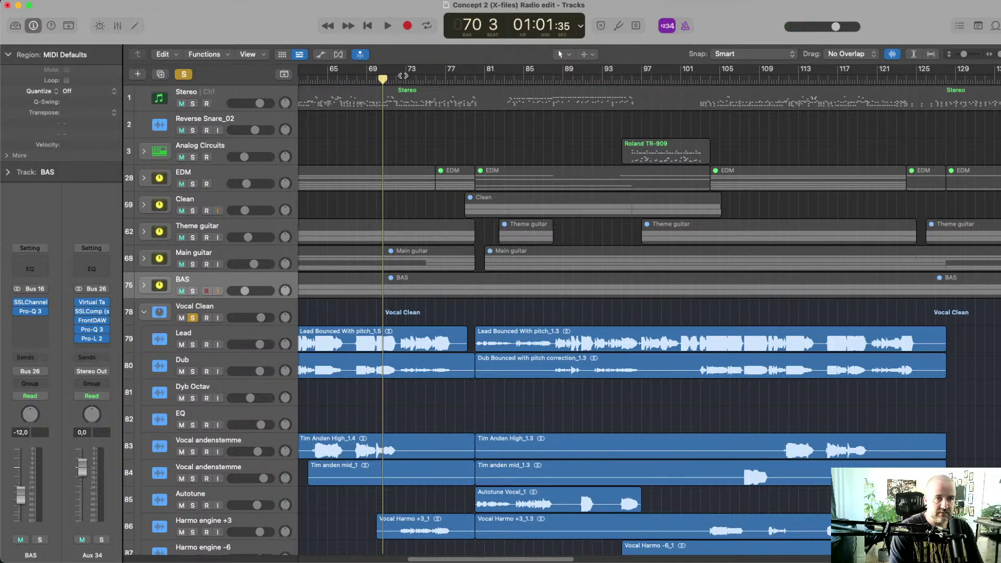
{"action": "left_click", "coordinate": [469, 78]}
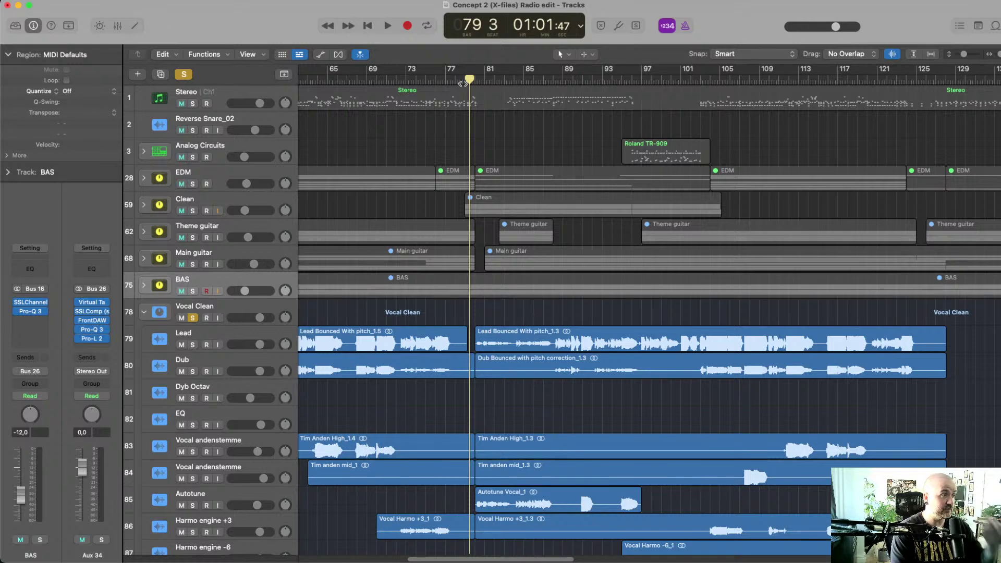
{"action": "key", "text": "space"}
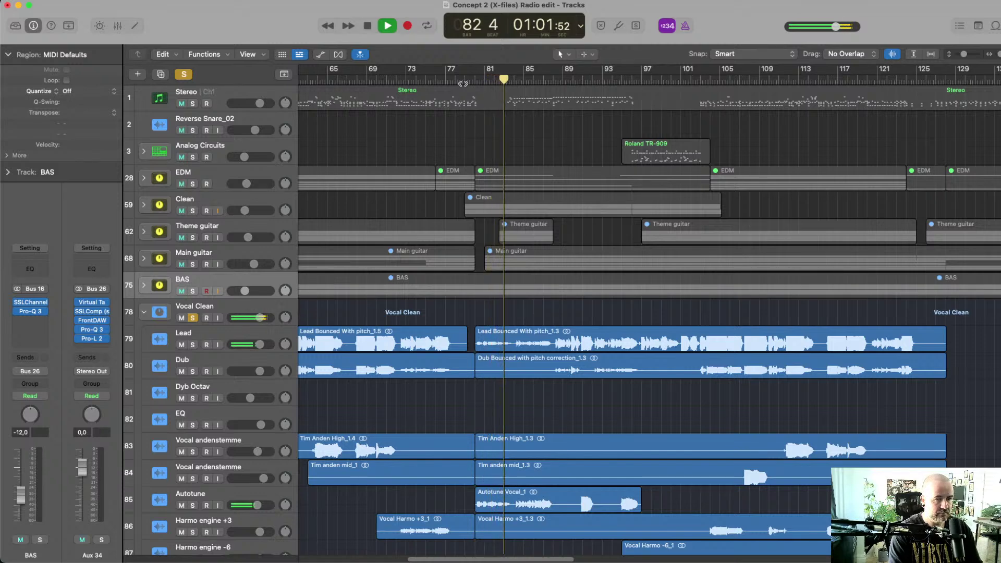
{"action": "left_click", "coordinate": [192, 505]}
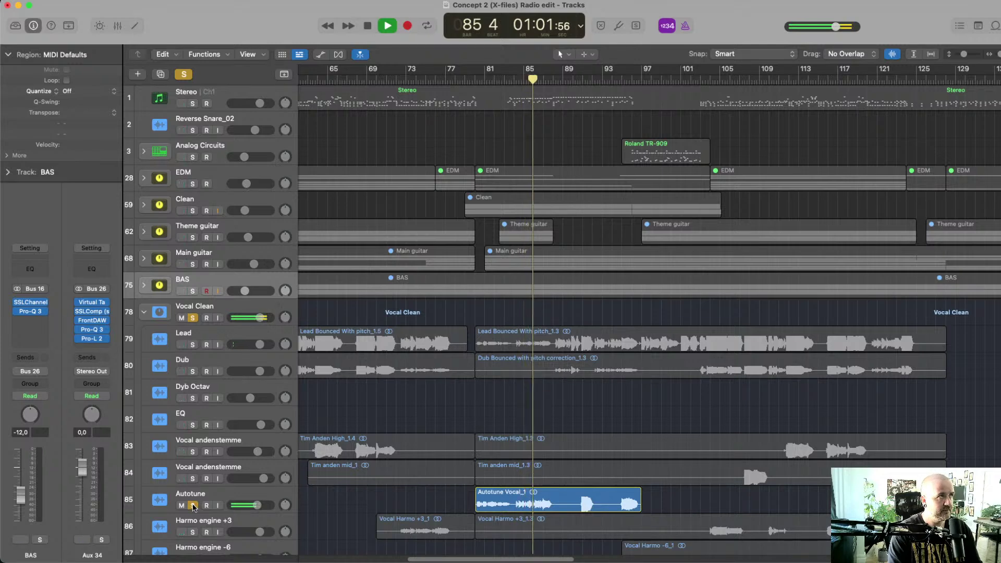
{"action": "left_click", "coordinate": [193, 505]}
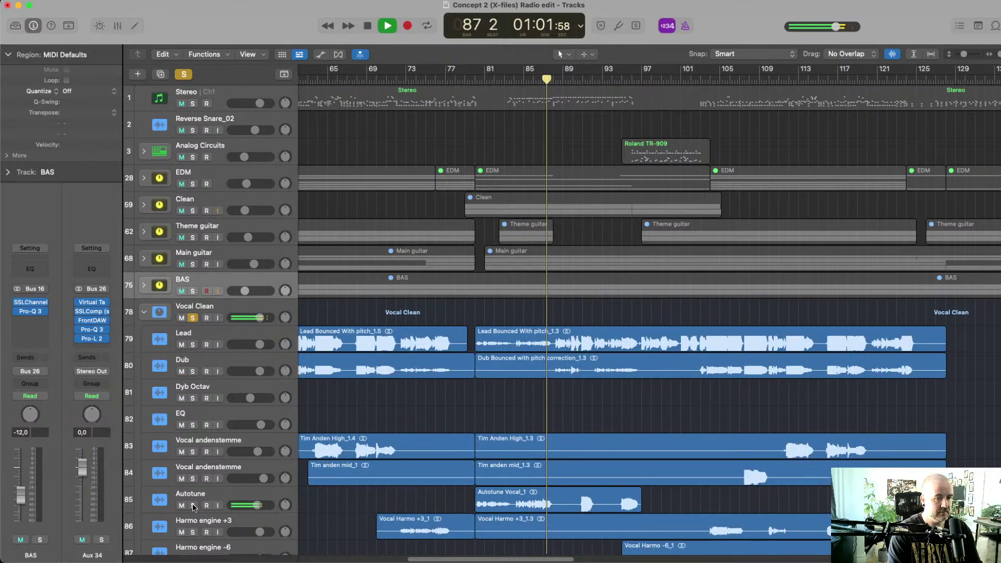
Replay the soloed vocals from about bar 80 and show the track automation on the Vocal Clean stack's tracks
{"action": "left_click", "coordinate": [482, 80]}
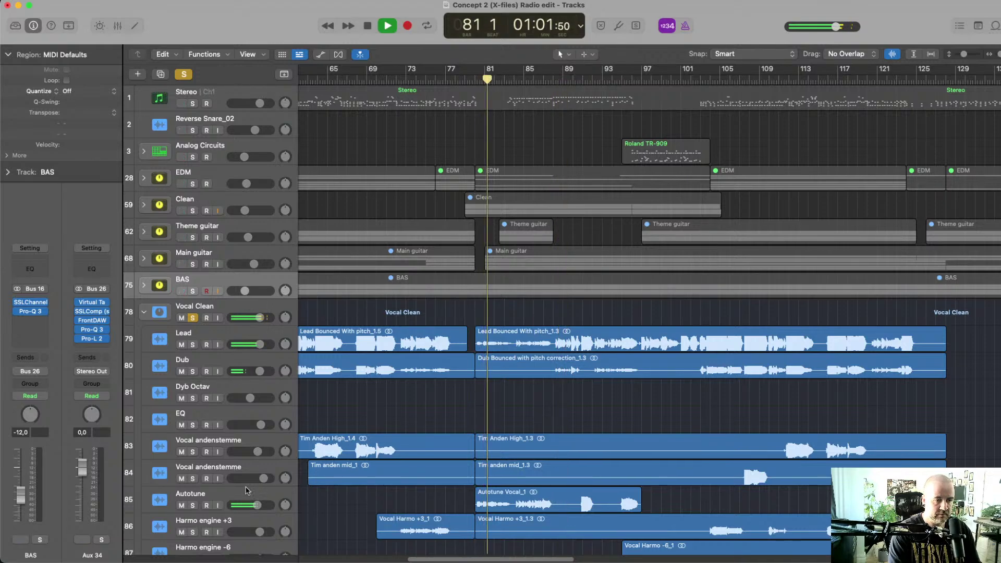
{"action": "key", "text": "a"}
{"action": "scroll", "coordinate": [518, 467], "scroll_direction": "down", "scroll_amount": 5}
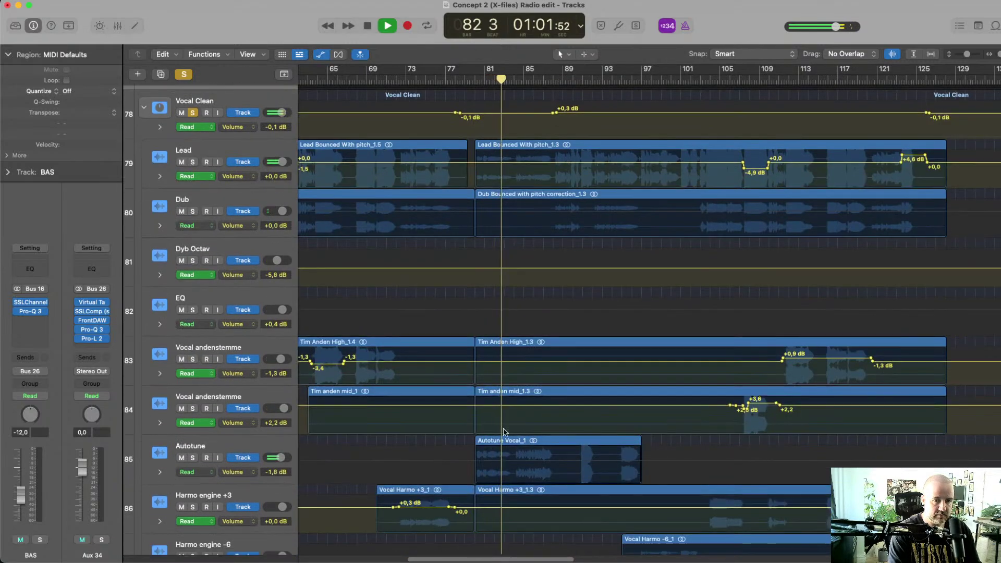
Stop playback and automate the volume around bars 80 to 83, lowering Lead to -1.8 dB and raising Autotune to -0.1 dB
{"action": "key", "text": "space"}
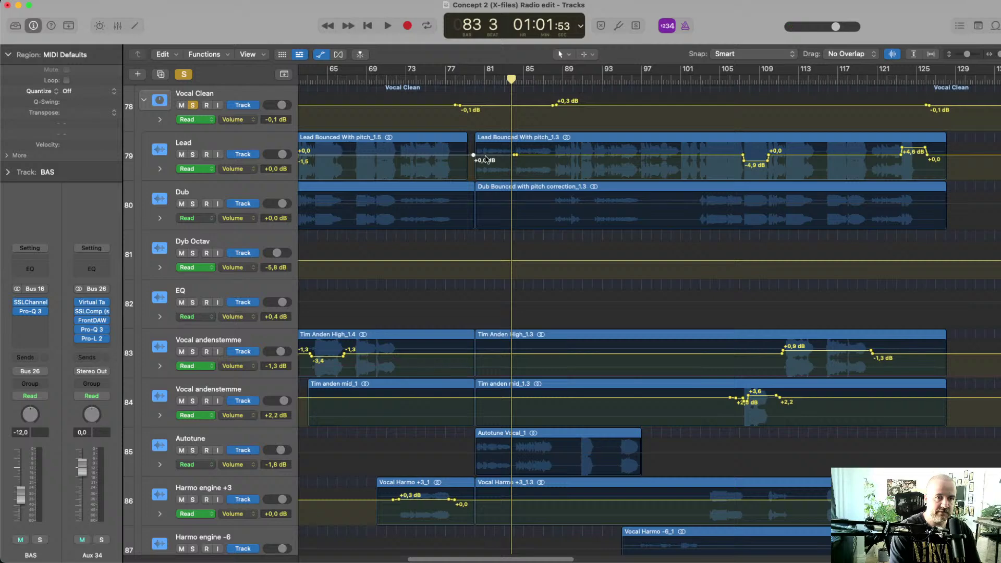
{"action": "left_click_drag", "start_coordinate": [484, 158], "coordinate": [485, 160]}
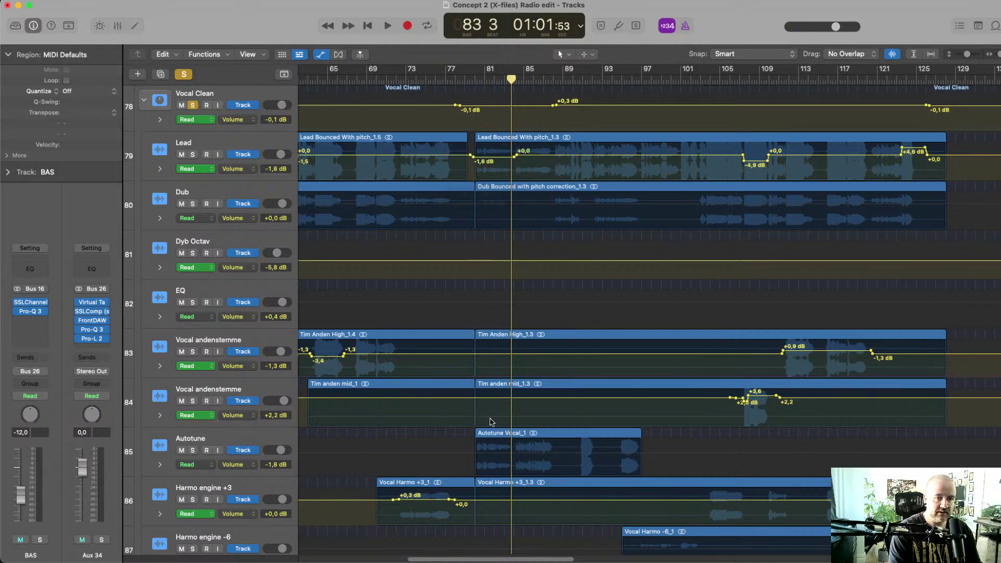
{"action": "left_click", "coordinate": [518, 454]}
{"action": "left_click_drag", "start_coordinate": [508, 455], "coordinate": [469, 454]}
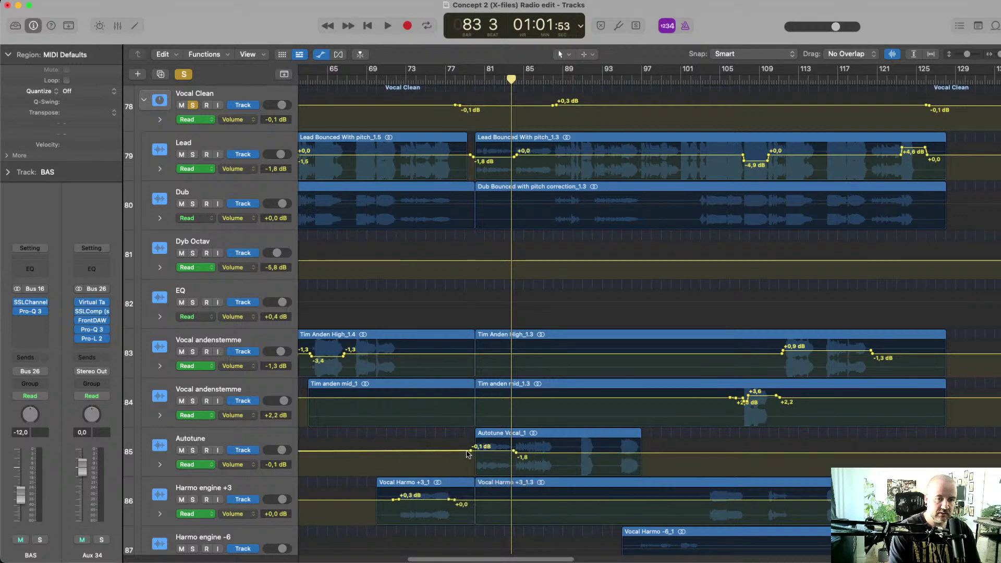
{"action": "left_click_drag", "start_coordinate": [457, 454], "coordinate": [457, 454]}
Play the rebalanced vocals from about bar 80, turning off solo during playback to hear them in the full mix
{"action": "left_click", "coordinate": [480, 73]}
{"action": "key", "text": "space"}
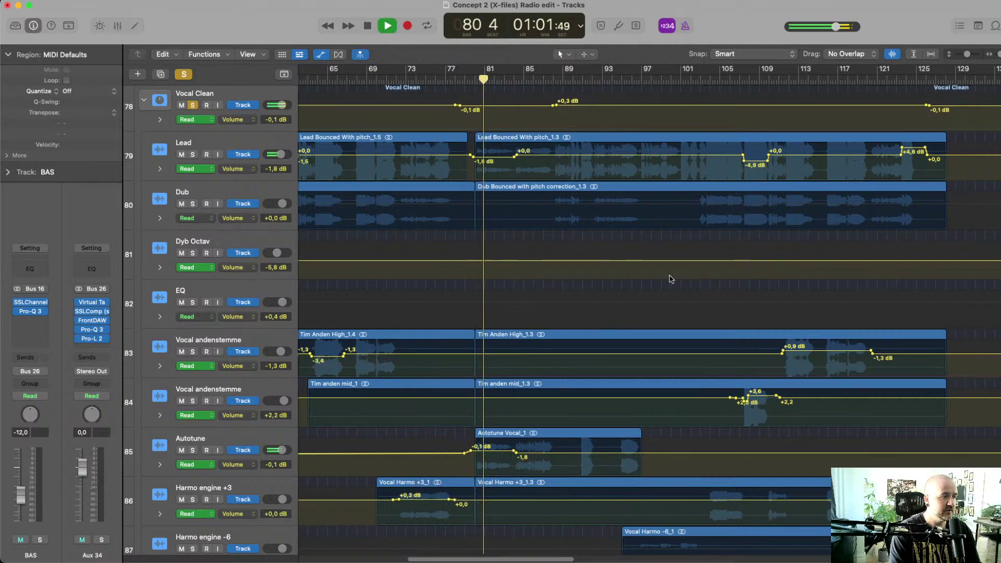
{"action": "left_click", "coordinate": [183, 74]}
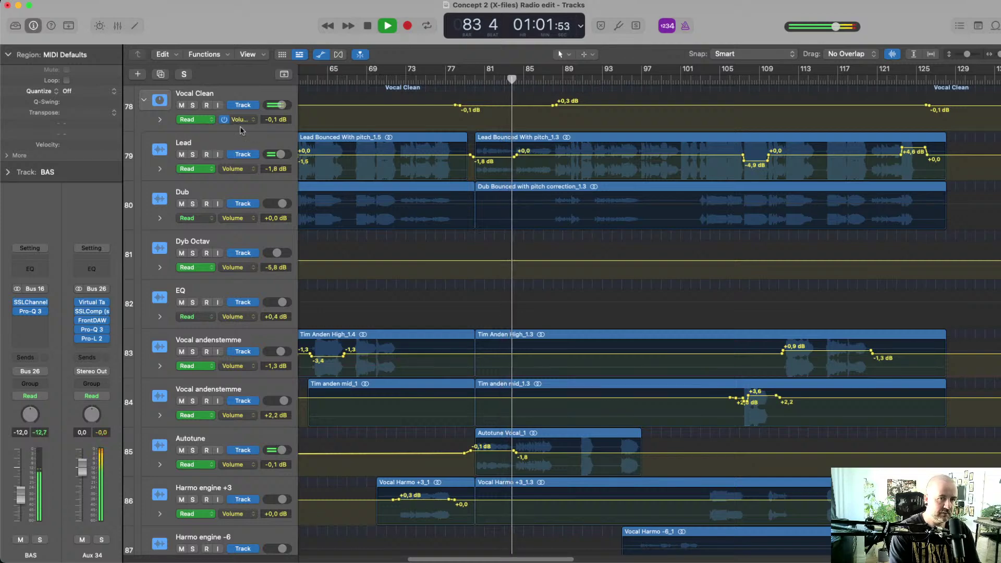
{"action": "key", "text": "space"}
Hide the track automation and collapse the Vocal Clean stack
{"action": "key", "text": "a"}
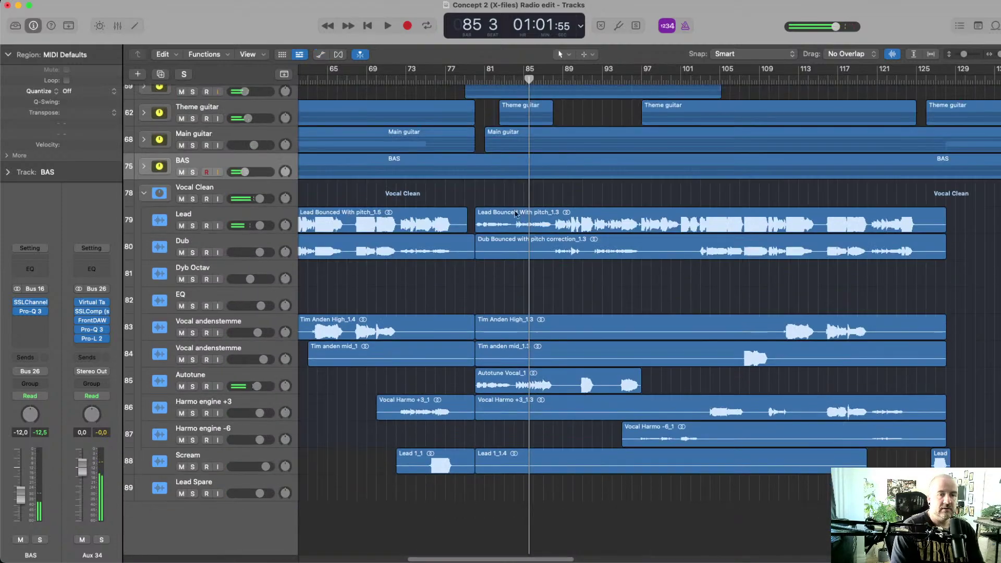
{"action": "scroll", "coordinate": [501, 215], "scroll_direction": "left", "scroll_amount": 10}
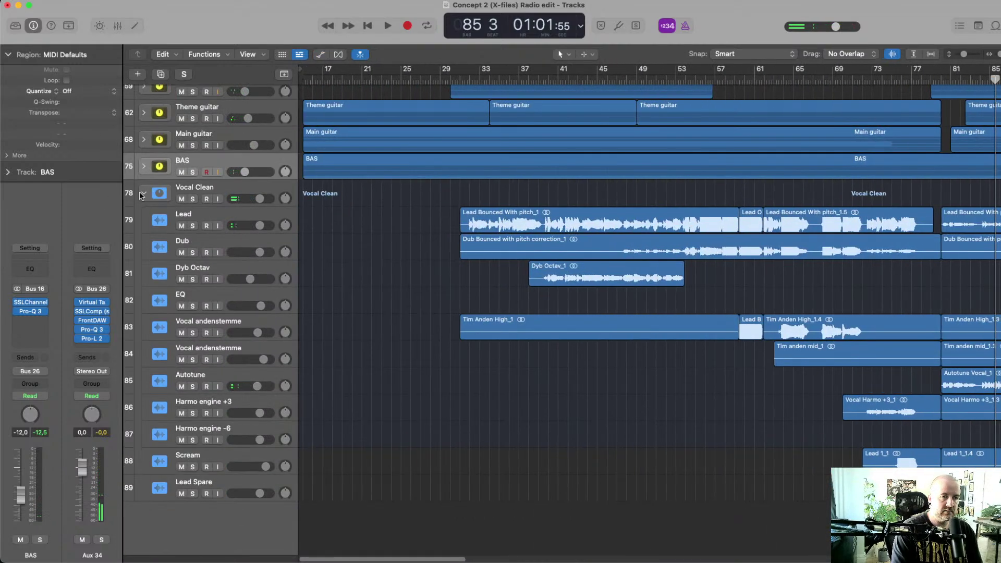
{"action": "left_click", "coordinate": [141, 194]}
Show the mixer and examine the SSLChannel settings on the BD channel
{"action": "left_click", "coordinate": [117, 25]}
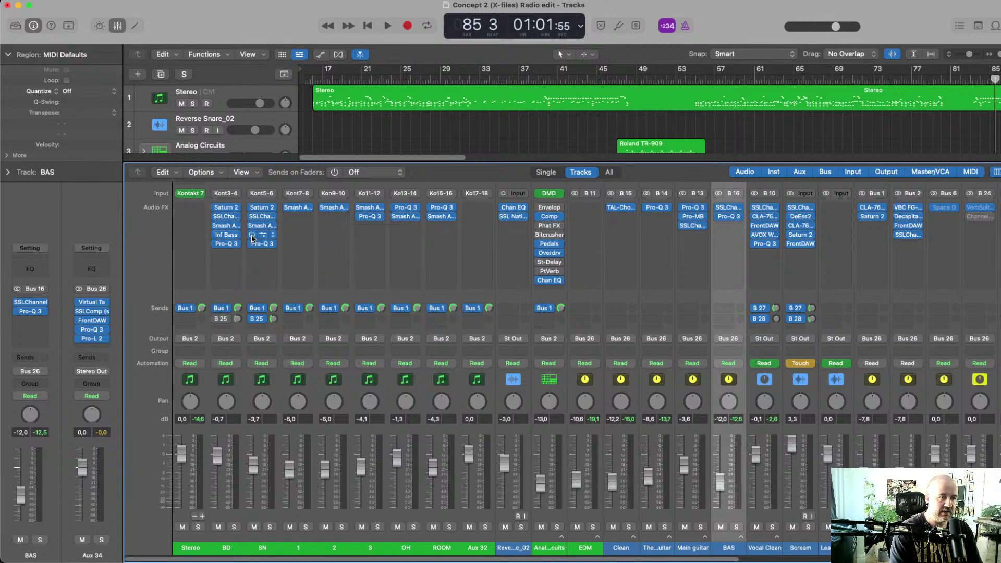
{"action": "left_click", "coordinate": [224, 210]}
{"action": "left_click", "coordinate": [215, 99]}
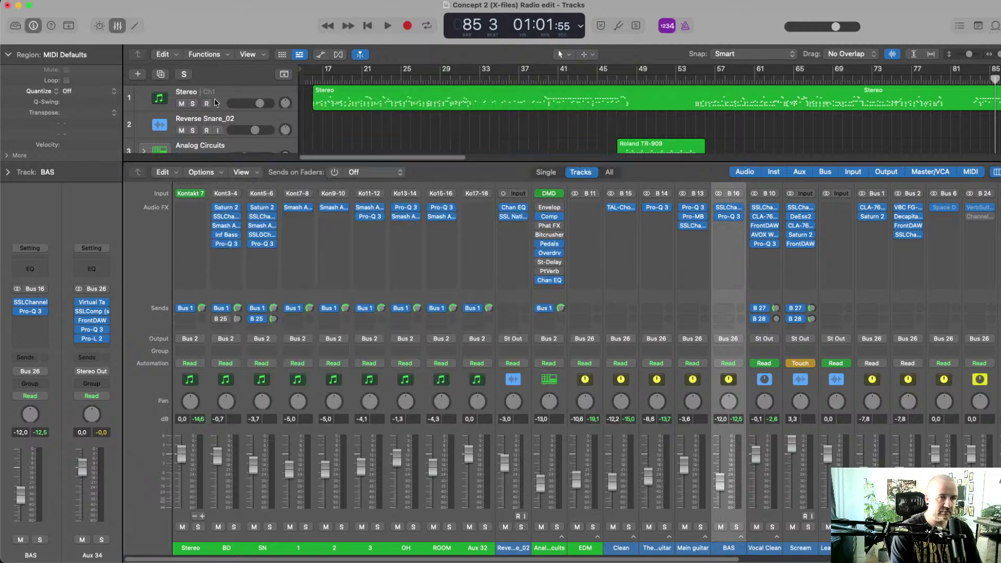
{"action": "left_click", "coordinate": [225, 218]}
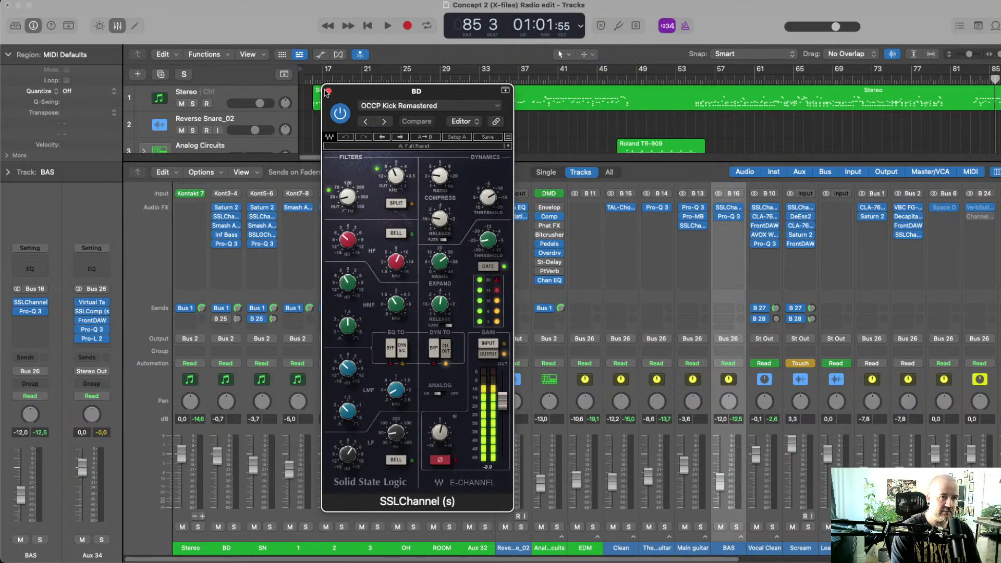
{"action": "left_click", "coordinate": [328, 92]}
Open Saturn 2 on the BD channel and play the soloed drums from bar 15, toggling the middle band's mute to compare
{"action": "left_click", "coordinate": [228, 210]}
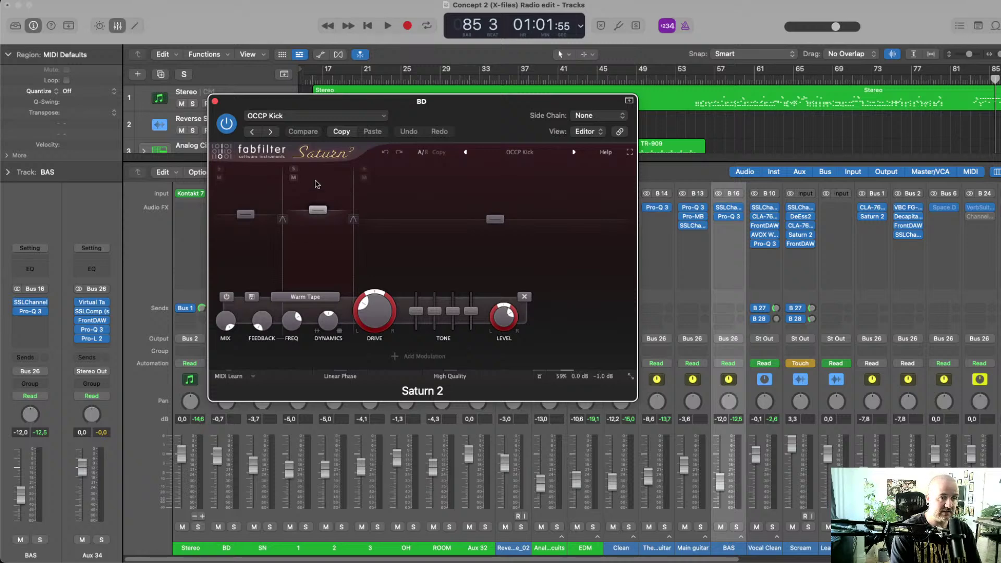
{"action": "left_click_drag", "start_coordinate": [294, 101], "coordinate": [267, 86]}
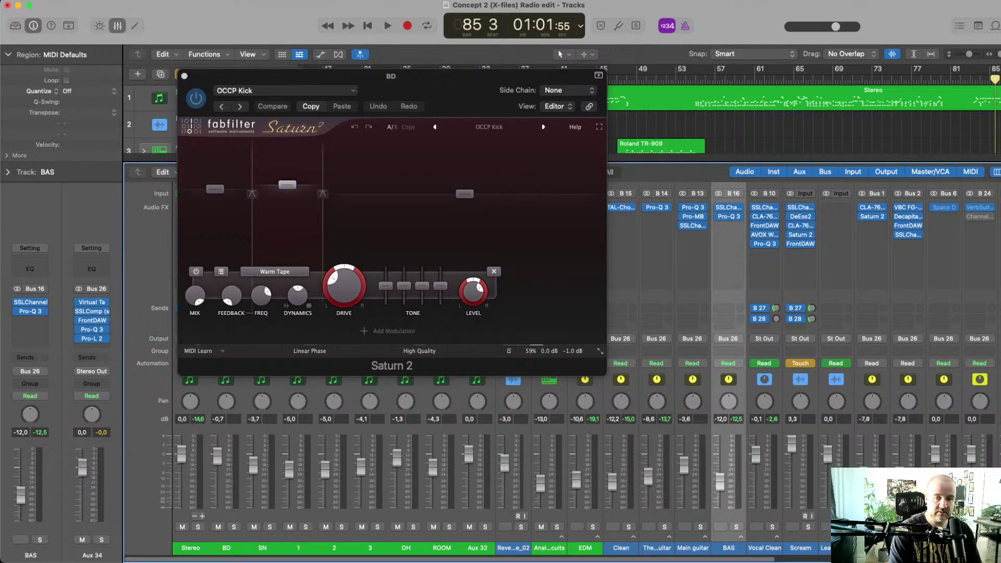
{"action": "left_click_drag", "start_coordinate": [434, 95], "coordinate": [435, 153]}
{"action": "left_click", "coordinate": [309, 78]}
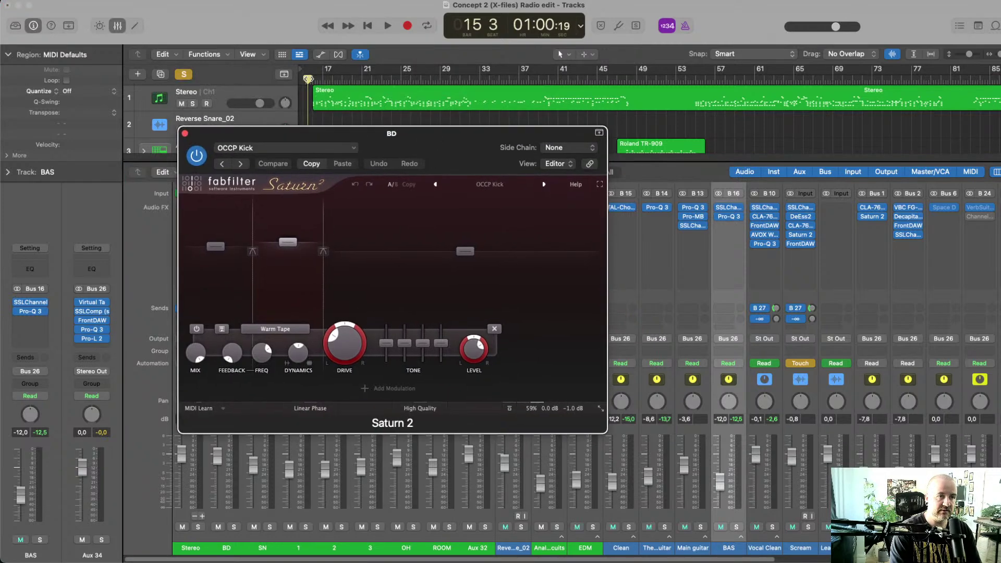
{"action": "key", "text": "space"}
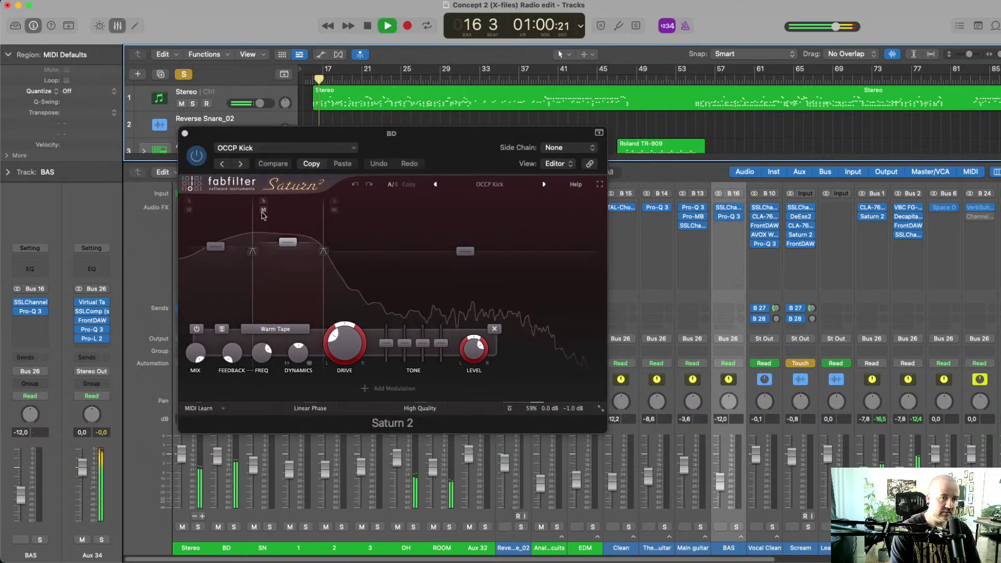
{"action": "left_click", "coordinate": [264, 210]}
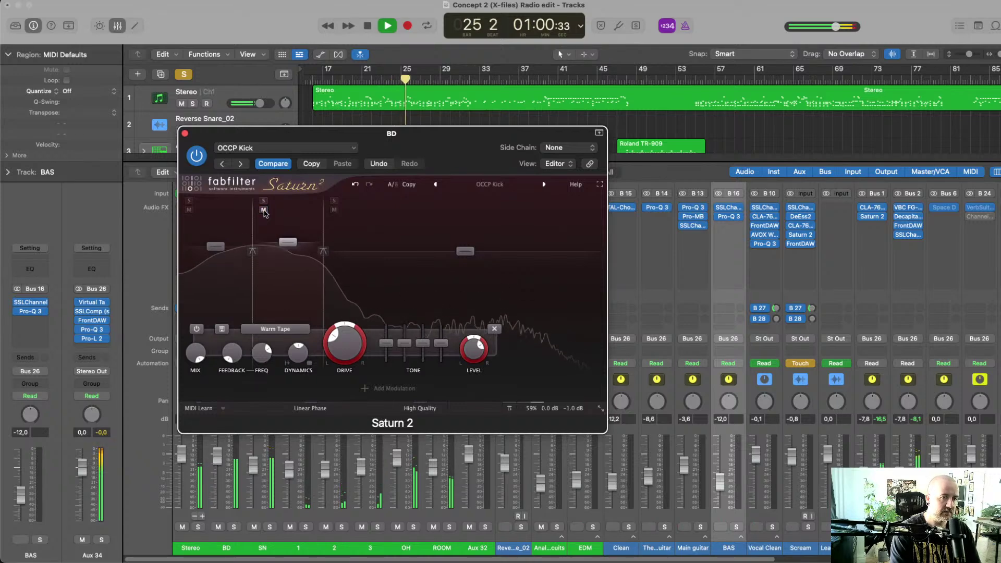
{"action": "key", "text": "space"}
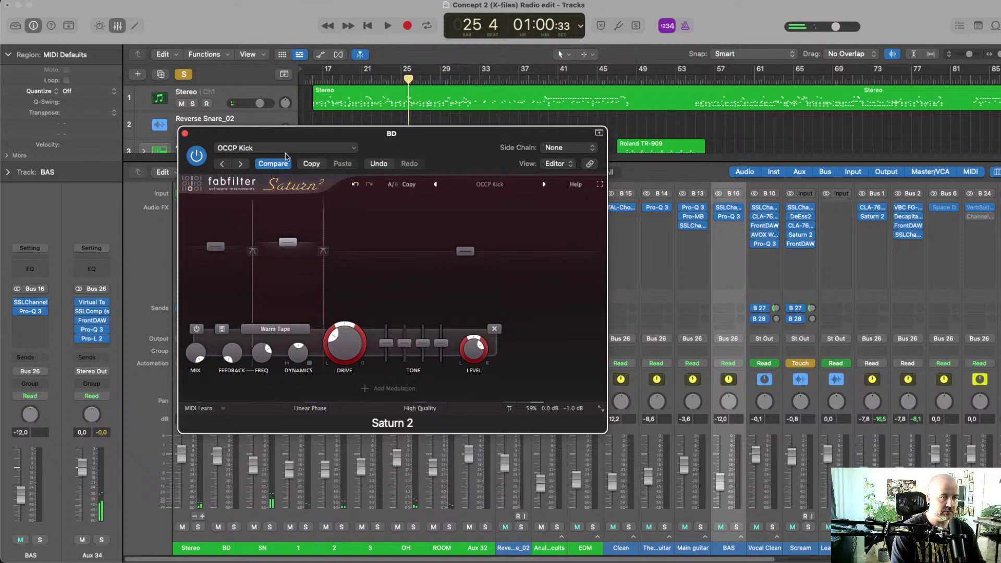
{"action": "left_click", "coordinate": [184, 133]}
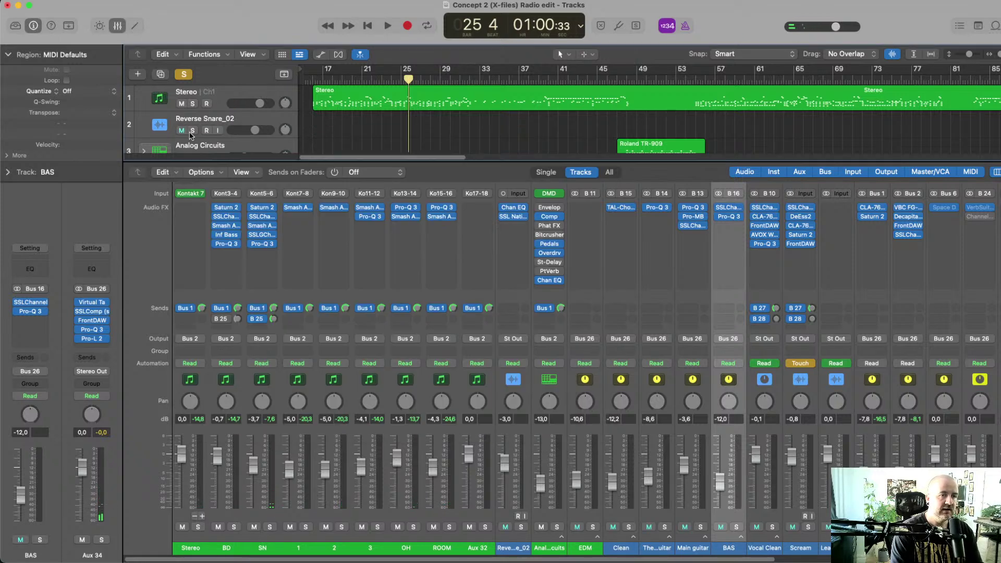
Examine the BD channel's SSLChannel settings and its Pro-Q 3 curve
{"action": "left_click", "coordinate": [226, 218]}
{"action": "left_click_drag", "start_coordinate": [432, 92], "coordinate": [369, 68]}
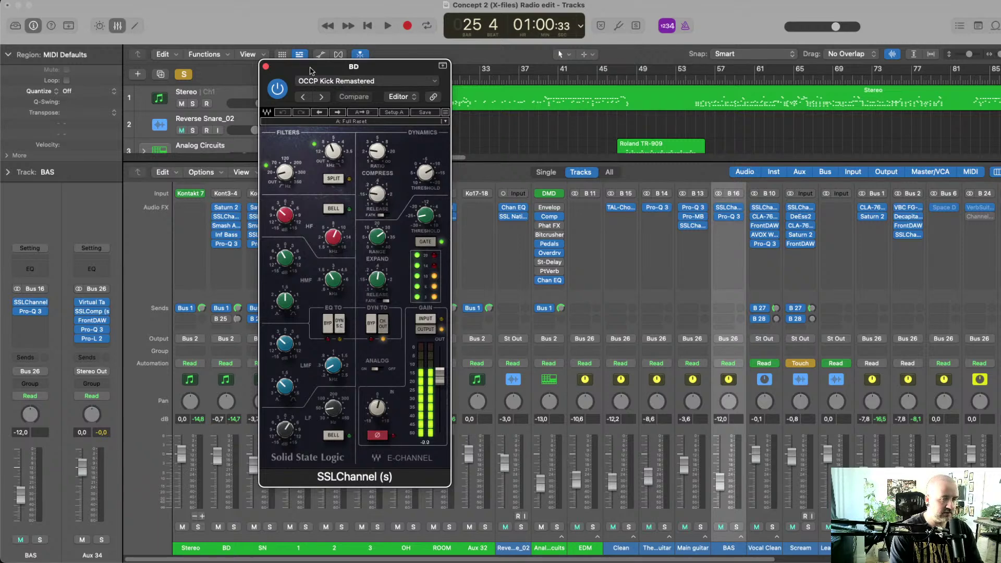
{"action": "left_click", "coordinate": [266, 66]}
{"action": "left_click", "coordinate": [226, 243]}
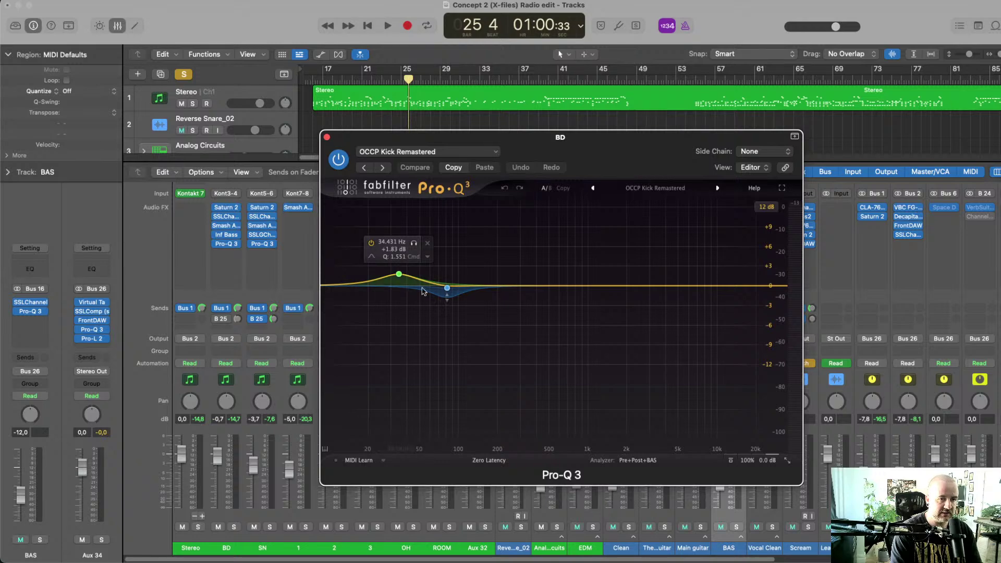
{"action": "left_click", "coordinate": [327, 137]}
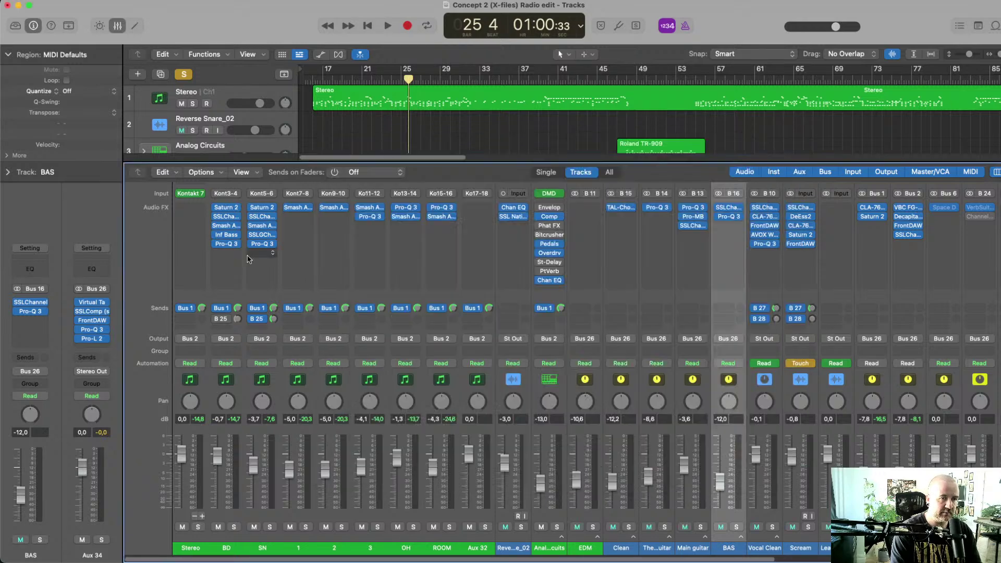
Open the BD channel's Infinity Bass and briefly examine its Smash And Grab v2 settings
{"action": "left_click", "coordinate": [226, 235]}
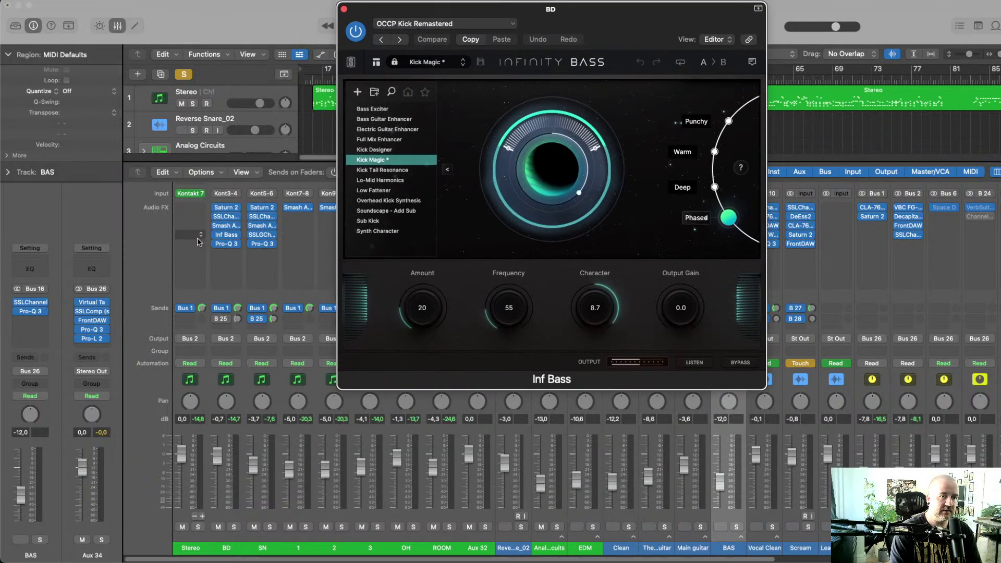
{"action": "left_click", "coordinate": [223, 226]}
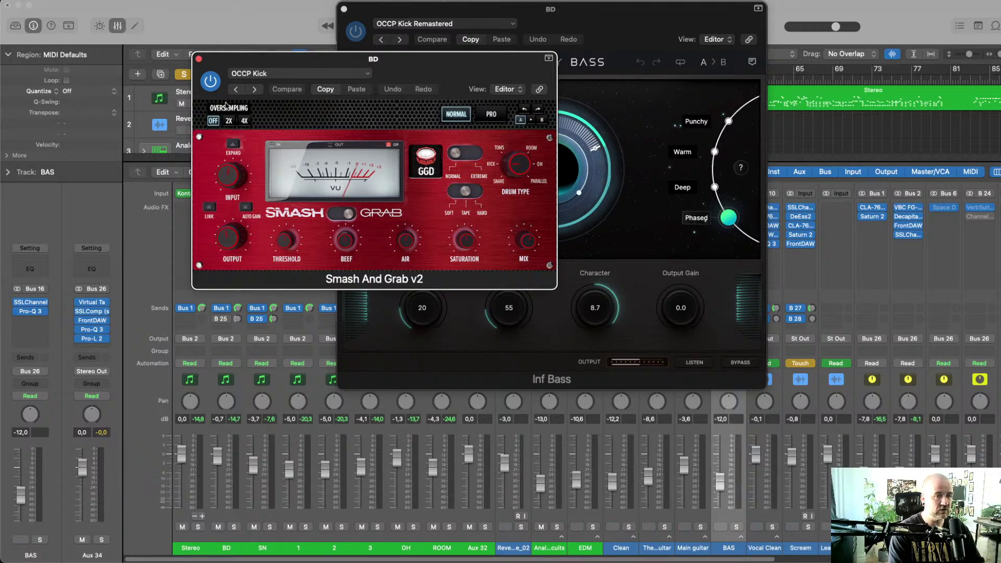
{"action": "left_click", "coordinate": [199, 59]}
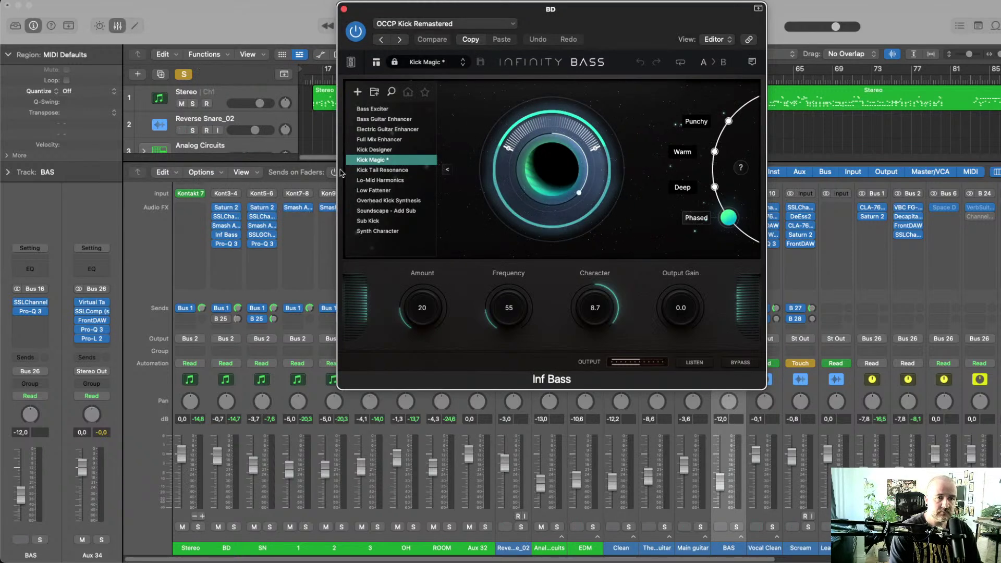
Play the soloed drums from about bar 15, switching Infinity Bass off and on to compare the kick, and close the plug-in
{"action": "mouse_move", "coordinate": [403, 164]}
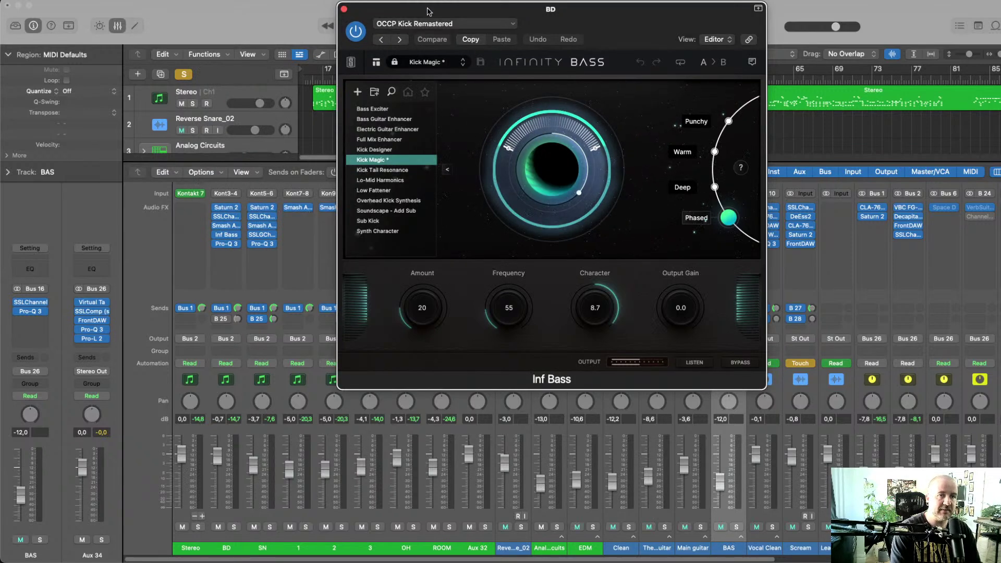
{"action": "left_click_drag", "start_coordinate": [416, 14], "coordinate": [509, 26]}
{"action": "left_click", "coordinate": [306, 81]}
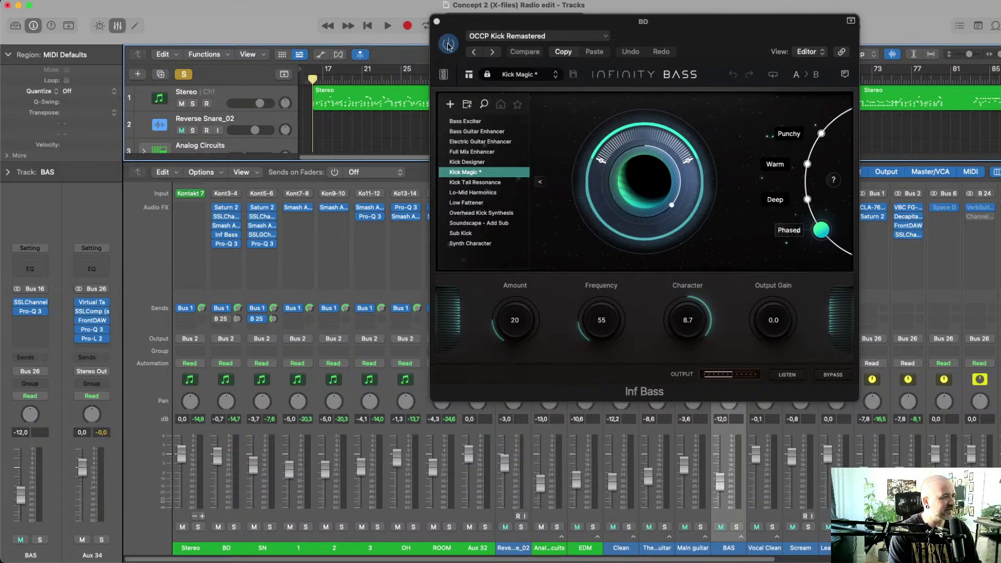
{"action": "key", "text": "space"}
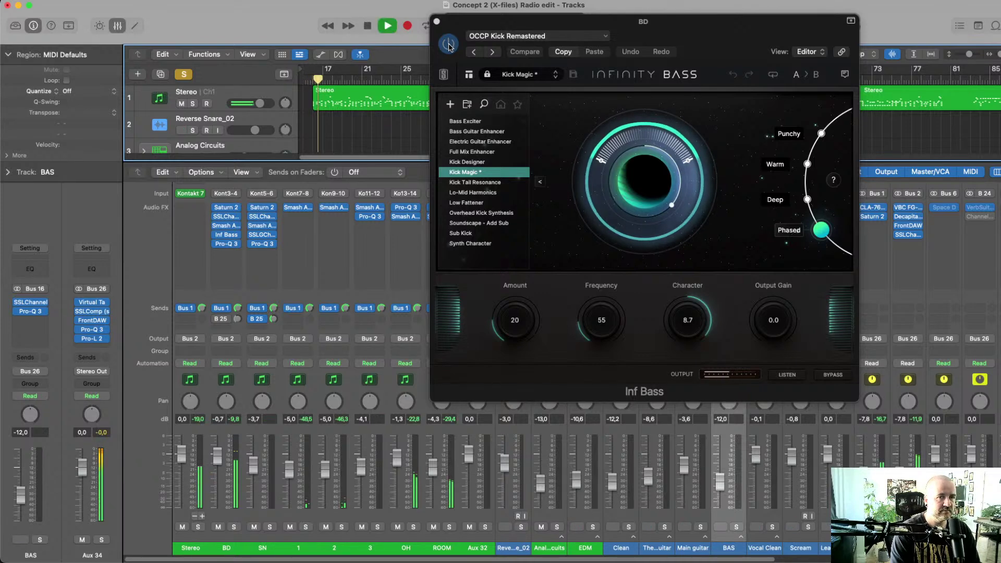
{"action": "left_click", "coordinate": [448, 45]}
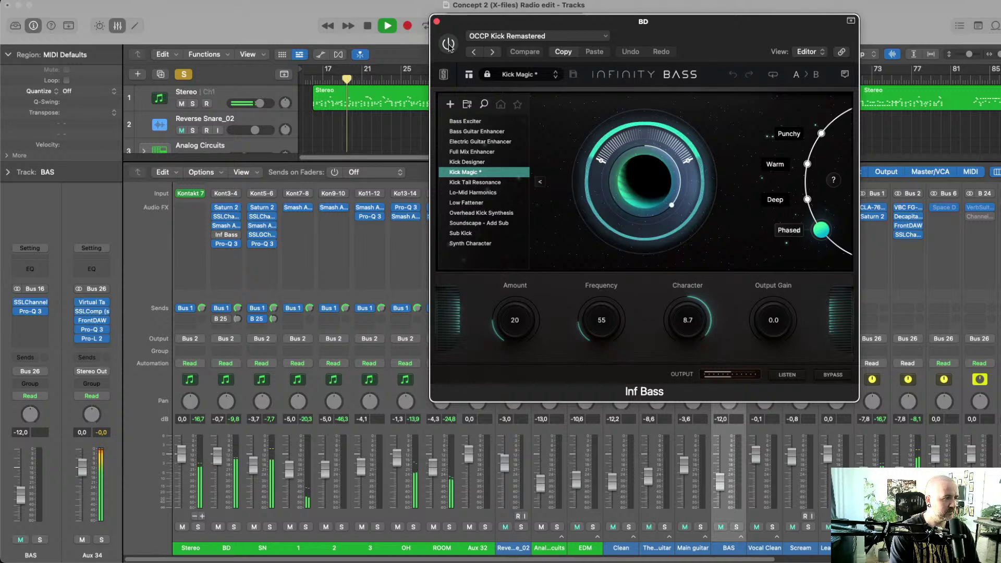
{"action": "left_click", "coordinate": [448, 45]}
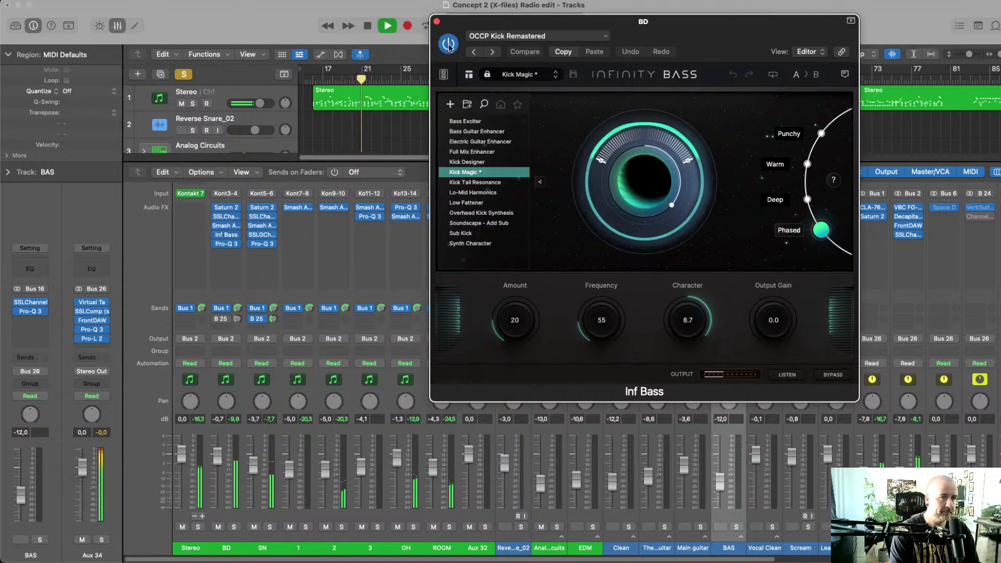
{"action": "key", "text": "space"}
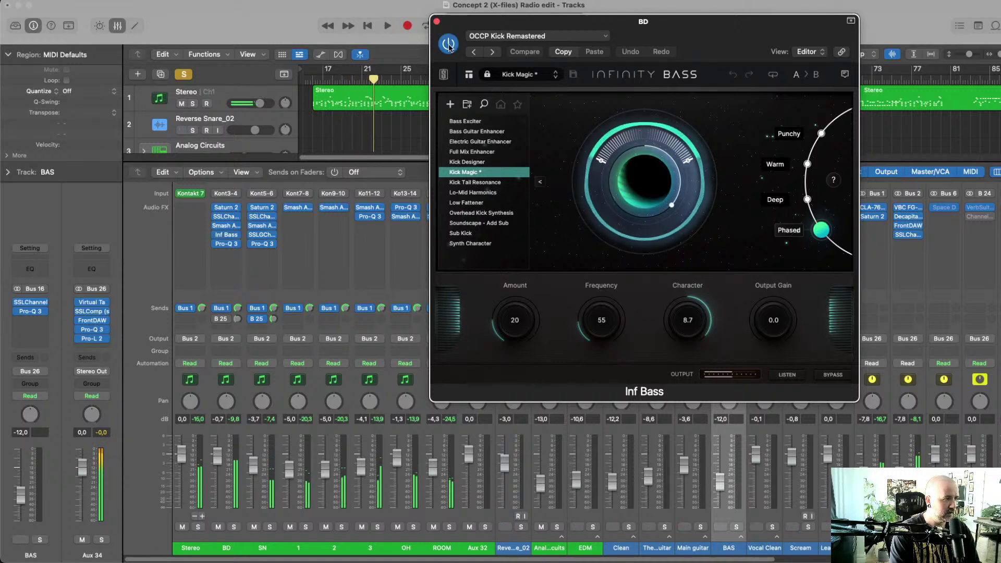
{"action": "left_click_drag", "start_coordinate": [466, 21], "coordinate": [362, 67]}
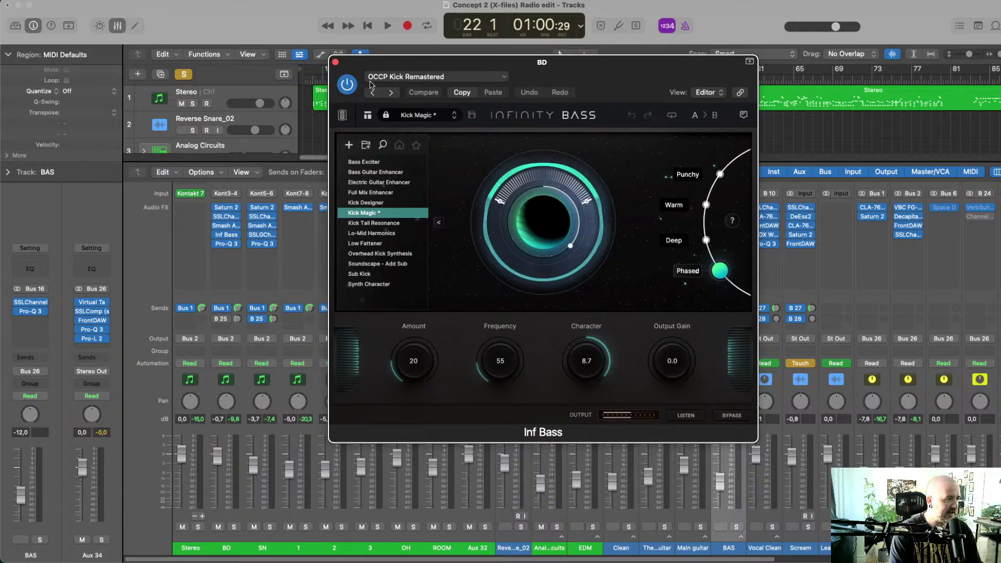
{"action": "left_click", "coordinate": [335, 63]}
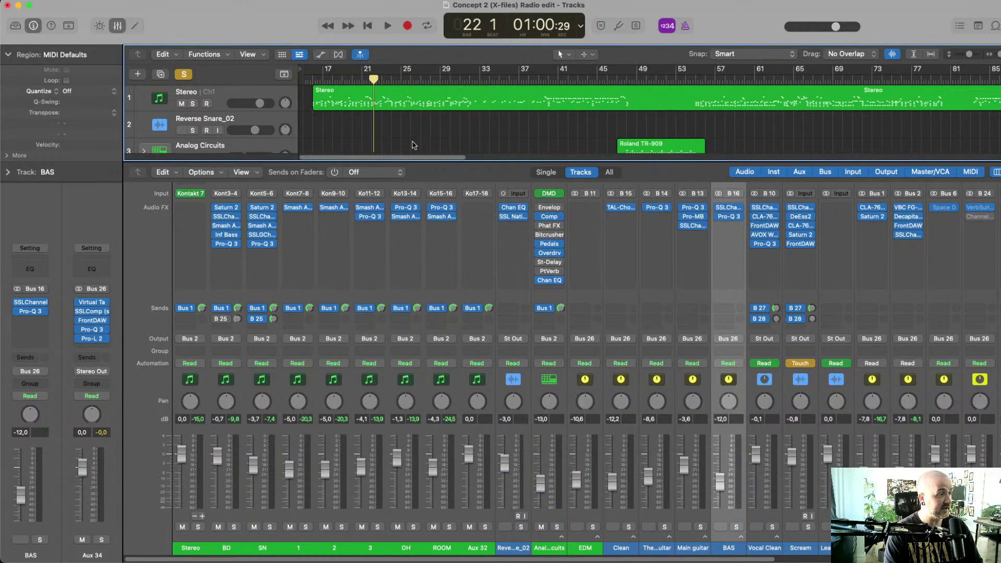
Return the playhead to about bar 15 and briefly examine the SN channel's Saturn 2 and SSLChannel settings
{"action": "left_click", "coordinate": [313, 78]}
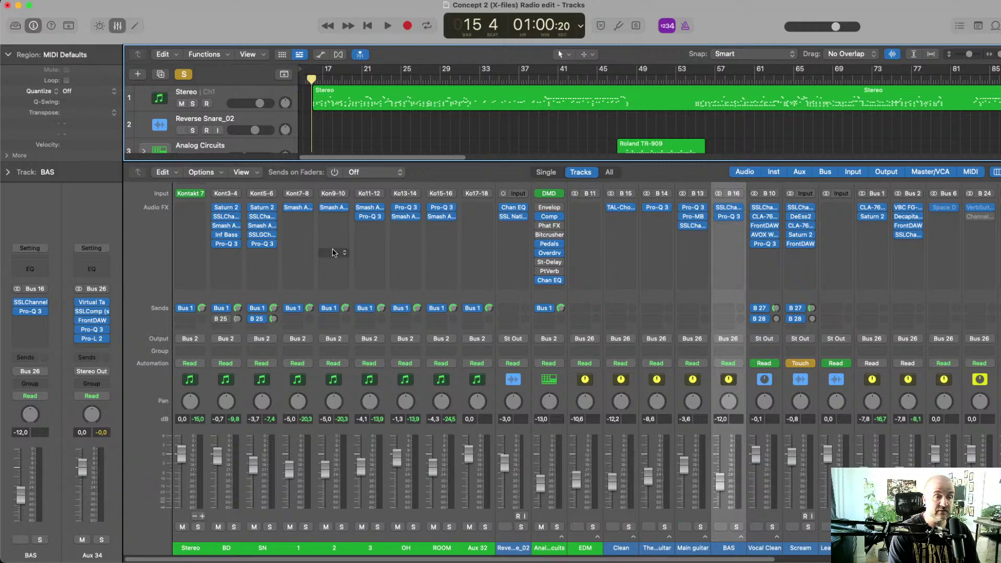
{"action": "left_click", "coordinate": [262, 208]}
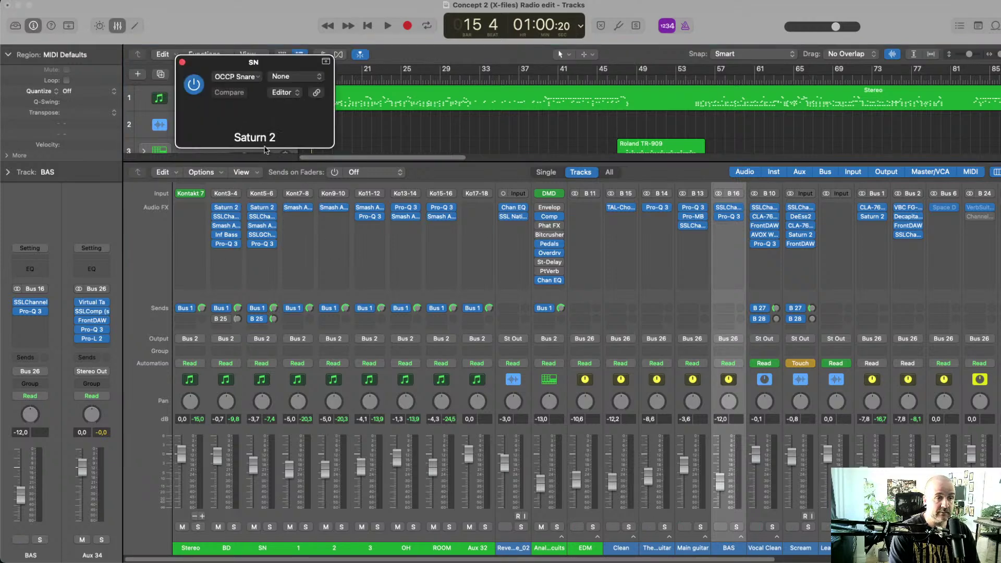
{"action": "left_click", "coordinate": [182, 62]}
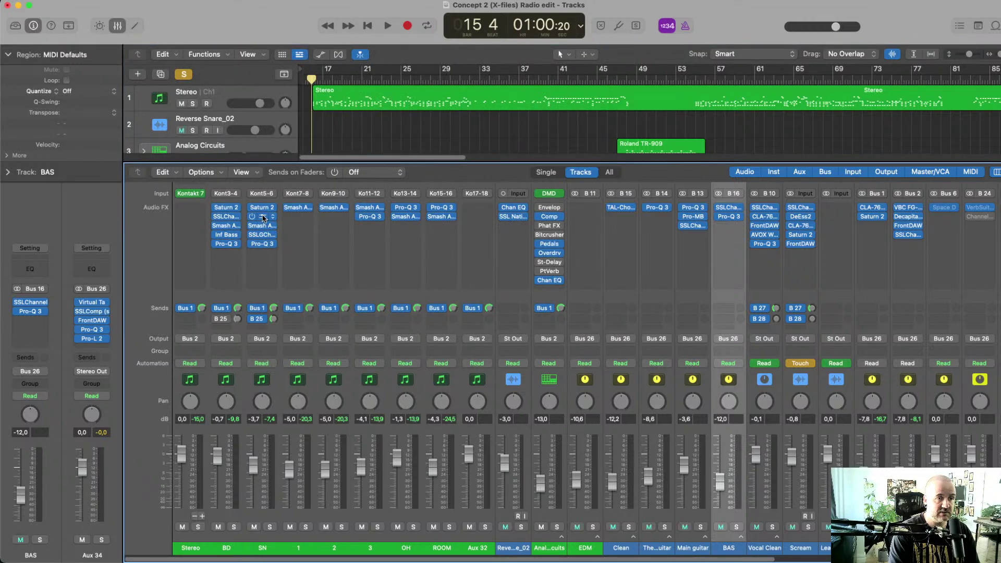
{"action": "left_click", "coordinate": [262, 217]}
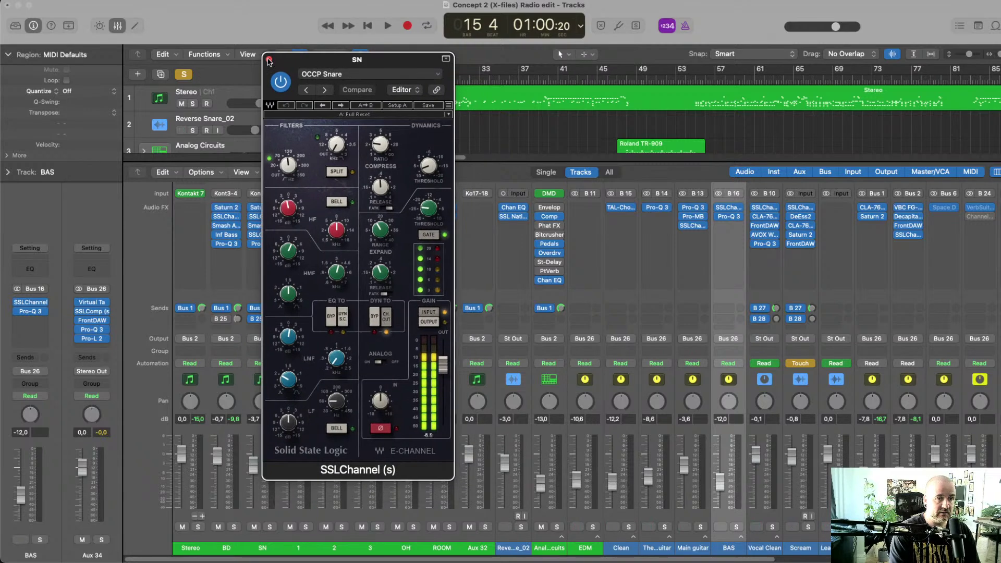
{"action": "left_click", "coordinate": [269, 61]}
Examine the SN channel's Smash And Grab v2 settings and its SSLGChannel settings
{"action": "left_click", "coordinate": [262, 225]}
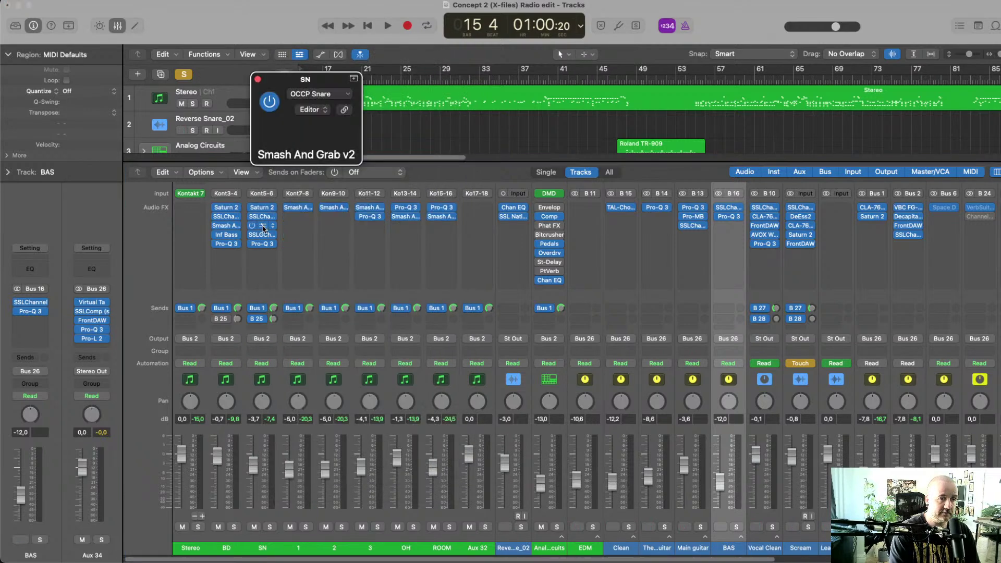
{"action": "left_click_drag", "start_coordinate": [380, 77], "coordinate": [334, 50]}
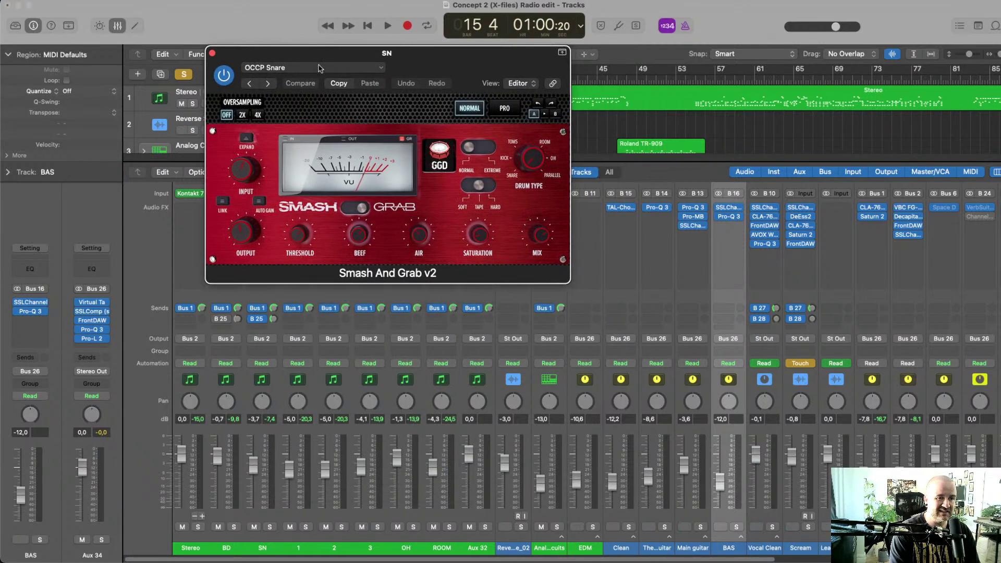
{"action": "left_click", "coordinate": [212, 53]}
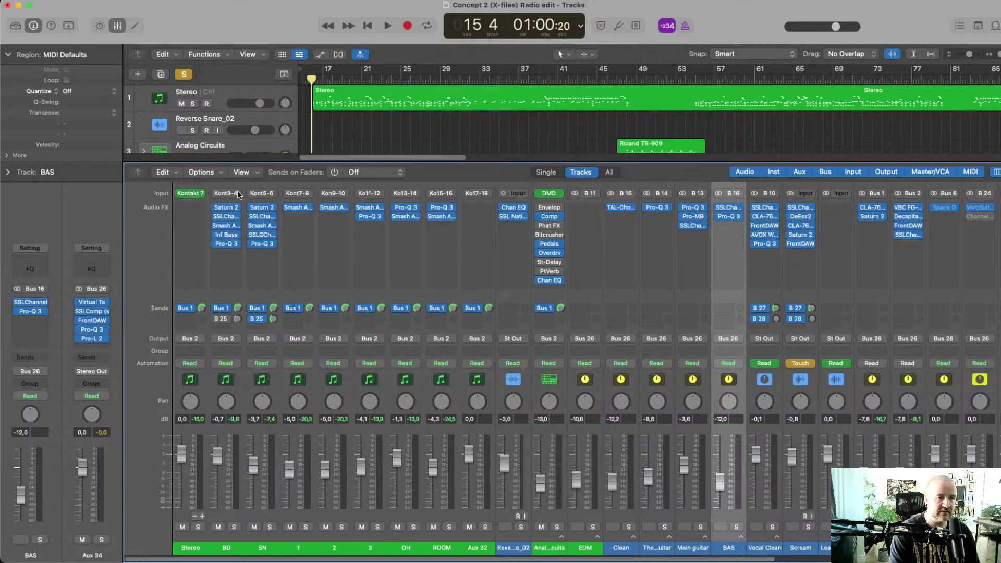
{"action": "left_click", "coordinate": [263, 235]}
{"action": "left_click_drag", "start_coordinate": [368, 138], "coordinate": [292, 69]}
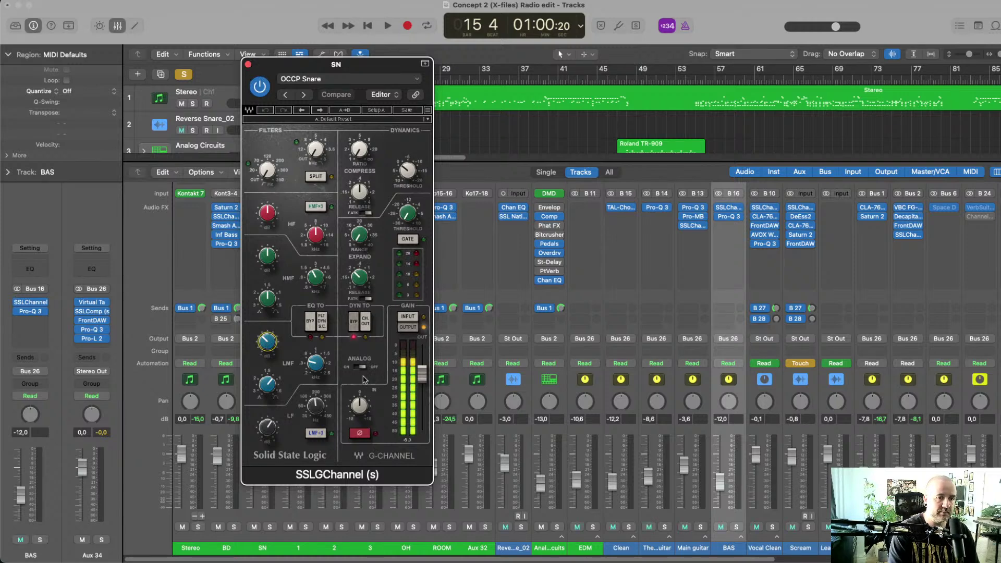
{"action": "left_click", "coordinate": [248, 64]}
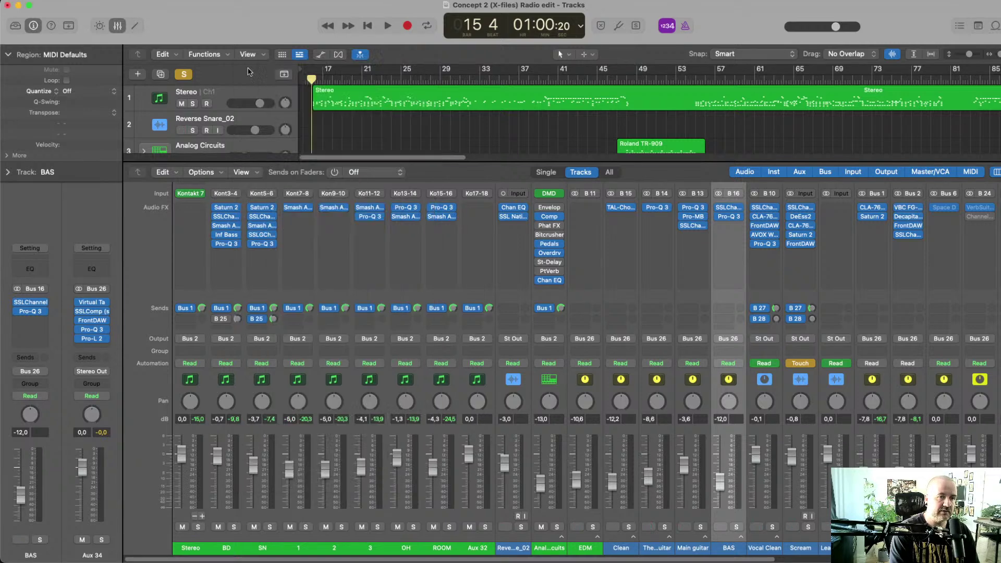
Examine the SN channel's Pro-Q 3 curve and close the plug-in
{"action": "left_click", "coordinate": [262, 243]}
{"action": "left_click_drag", "start_coordinate": [414, 143], "coordinate": [348, 117]}
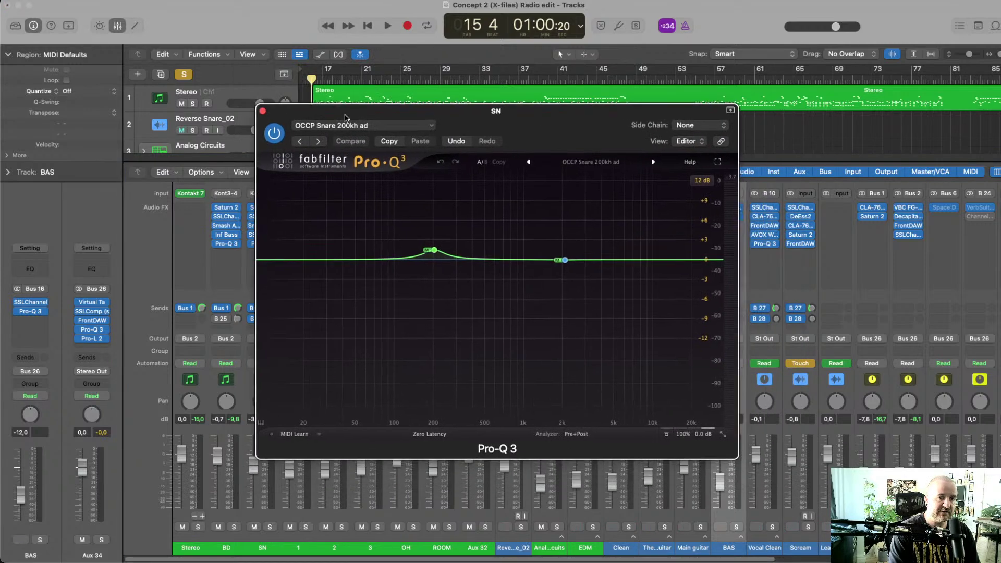
{"action": "left_click", "coordinate": [263, 111]}
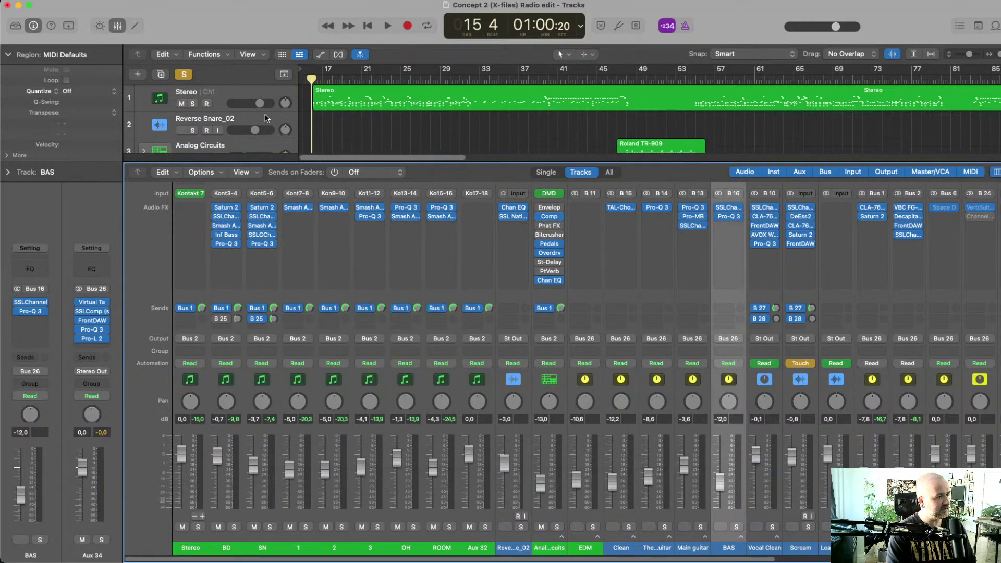
{"action": "key", "text": "ctrl+alt+super+m"}
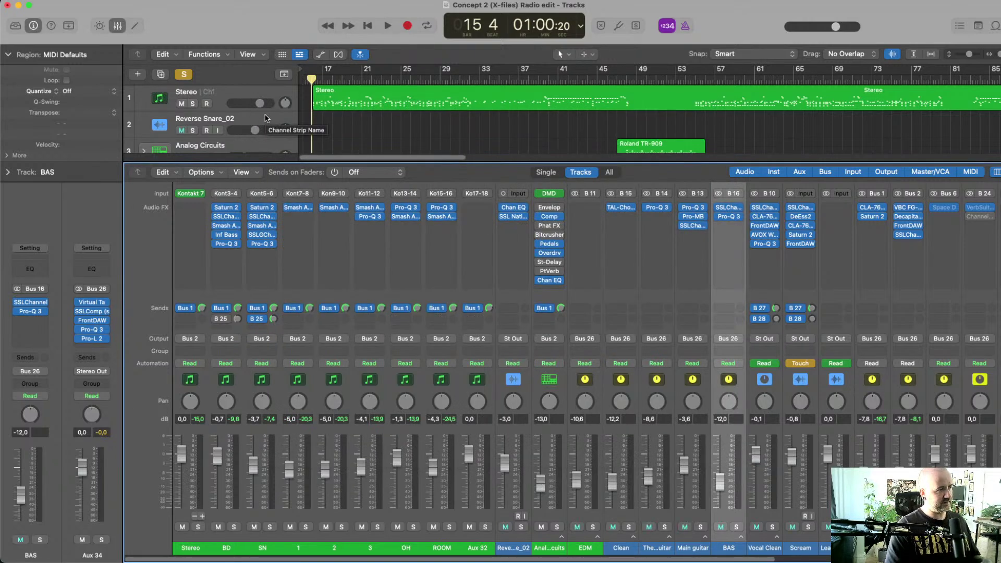
{"action": "key", "text": "super+z"}
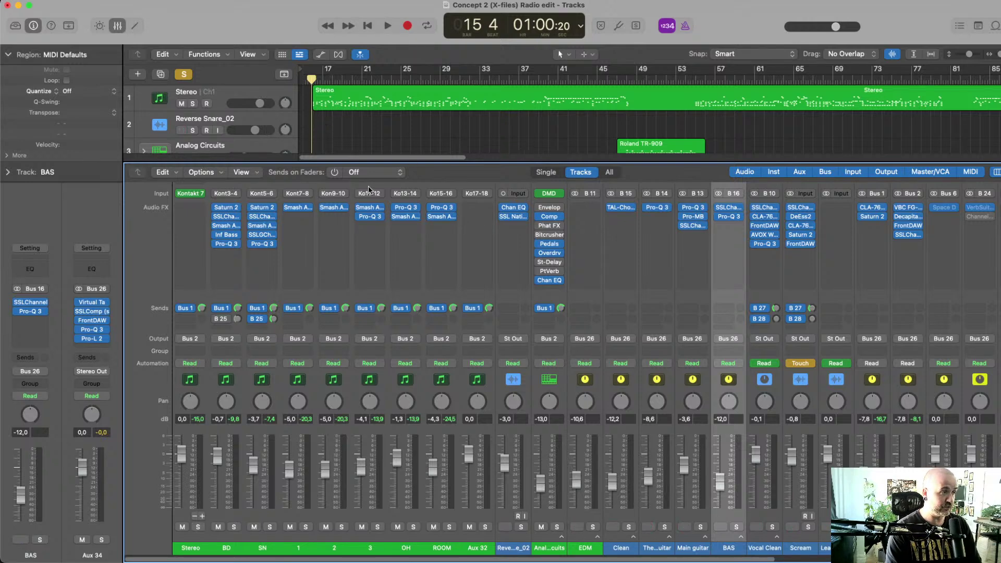
{"action": "key", "text": "super+shift+z"}
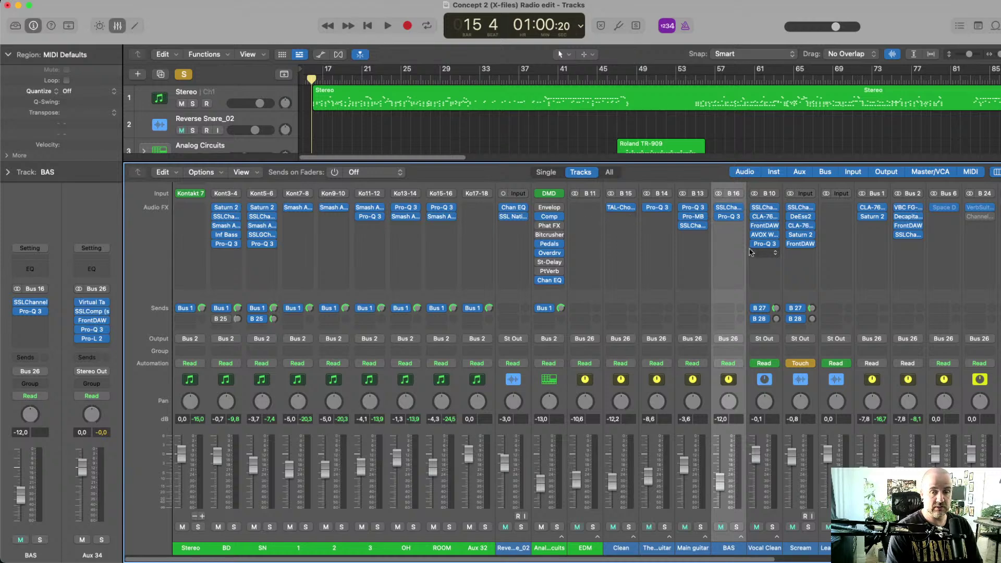
Open the SSLChannel on the Drum bus, examine its settings, and close it
{"action": "scroll", "coordinate": [662, 245], "scroll_direction": "right", "scroll_amount": 7}
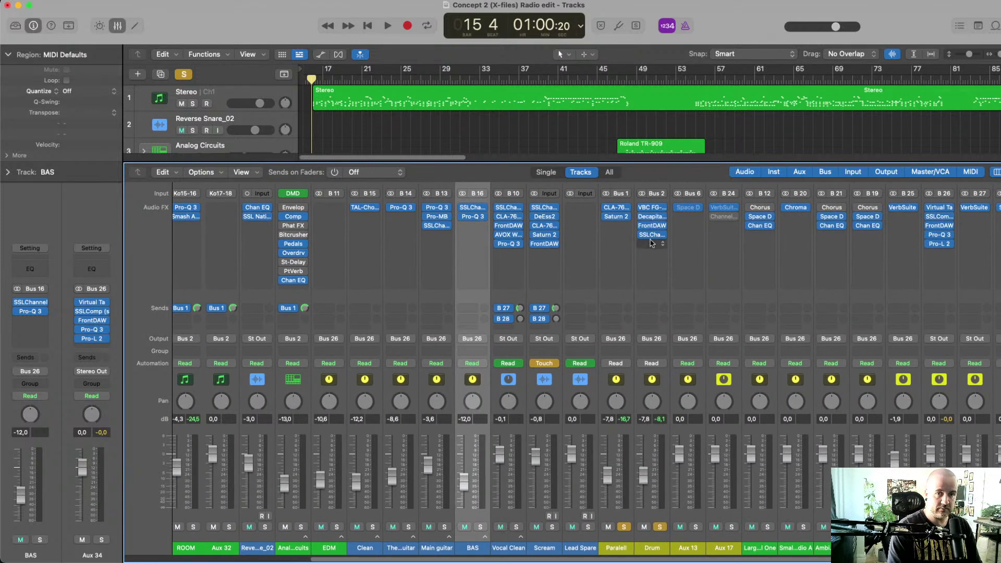
{"action": "left_click", "coordinate": [651, 234]}
{"action": "left_click_drag", "start_coordinate": [343, 103], "coordinate": [335, 85]}
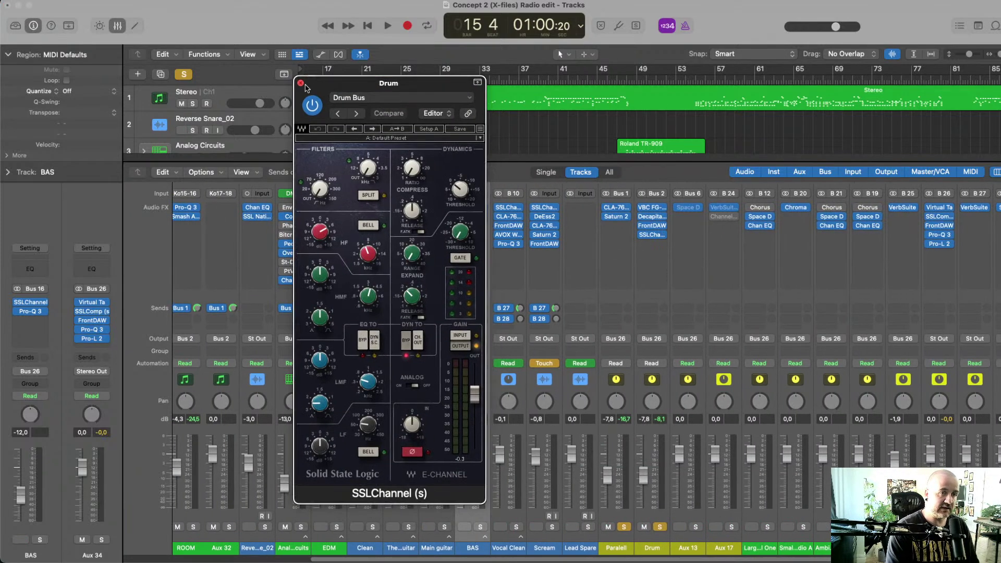
{"action": "left_click", "coordinate": [300, 83]}
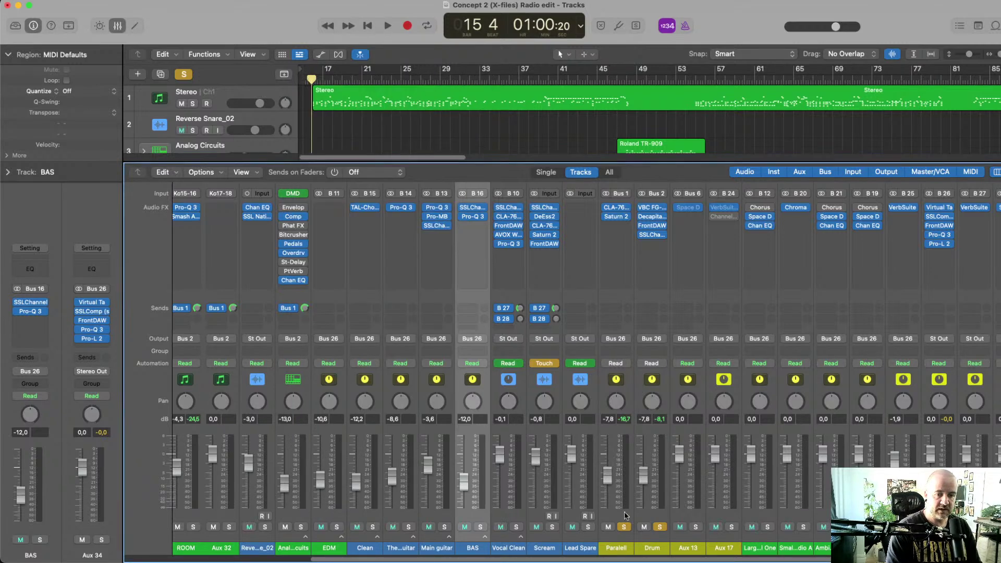
Examine the Smash And Grab v2 settings on tom channel 1 and close the plug-in
{"action": "scroll", "coordinate": [622, 513], "scroll_direction": "left", "scroll_amount": 5}
{"action": "key", "text": "ctrl+m"}
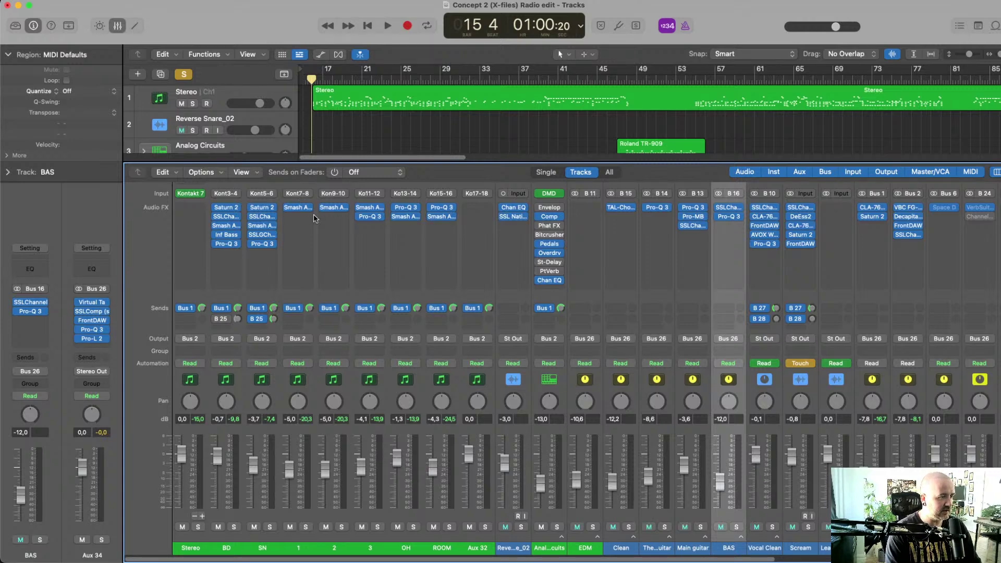
{"action": "left_click", "coordinate": [301, 209]}
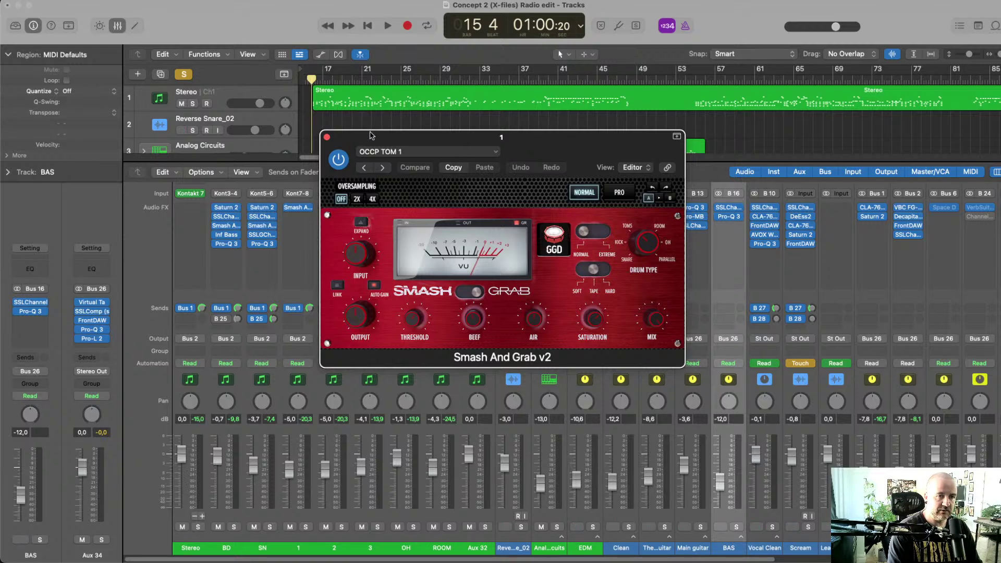
{"action": "left_click", "coordinate": [327, 138]}
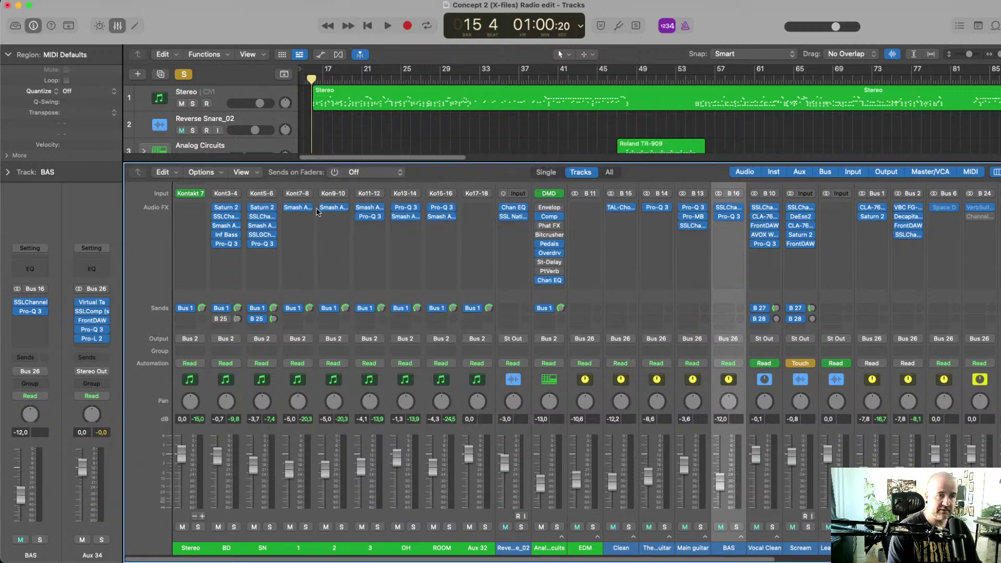
Examine the low-cut band in Pro-Q 3 on tom channel 3, including its frequency and slope, and close the plug-in
{"action": "left_click", "coordinate": [374, 215]}
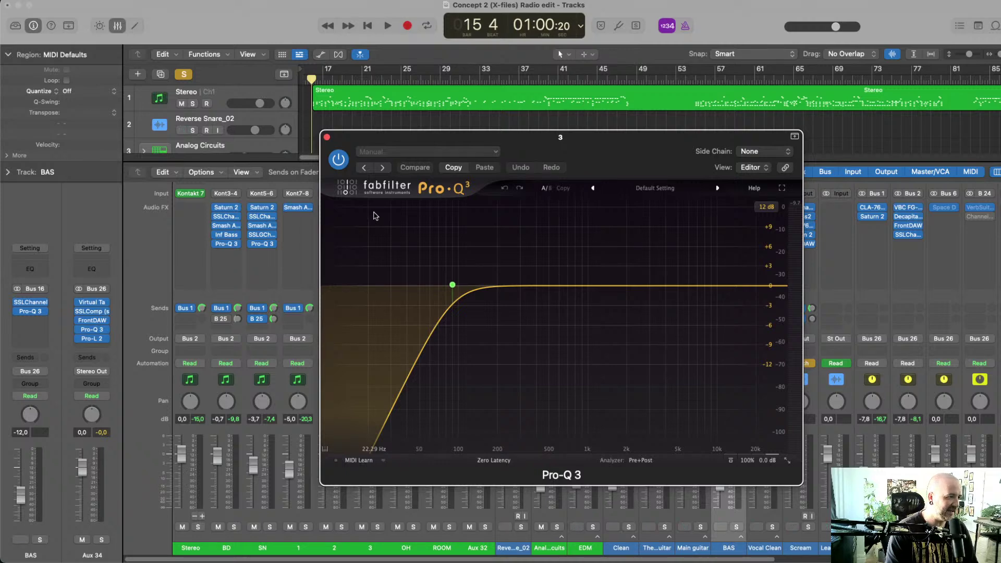
{"action": "key", "text": "ctrl+m"}
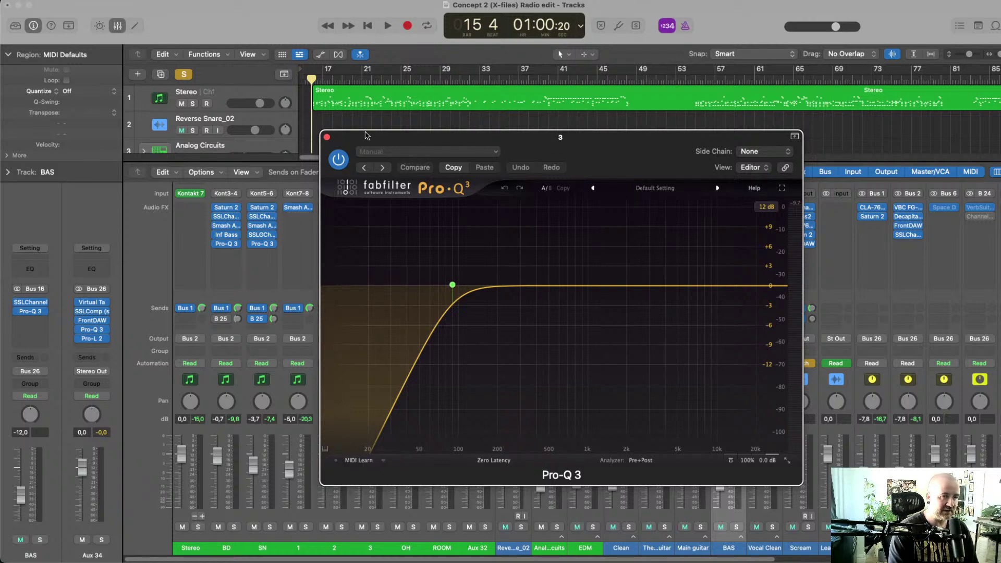
{"action": "key", "text": "ctrl+m"}
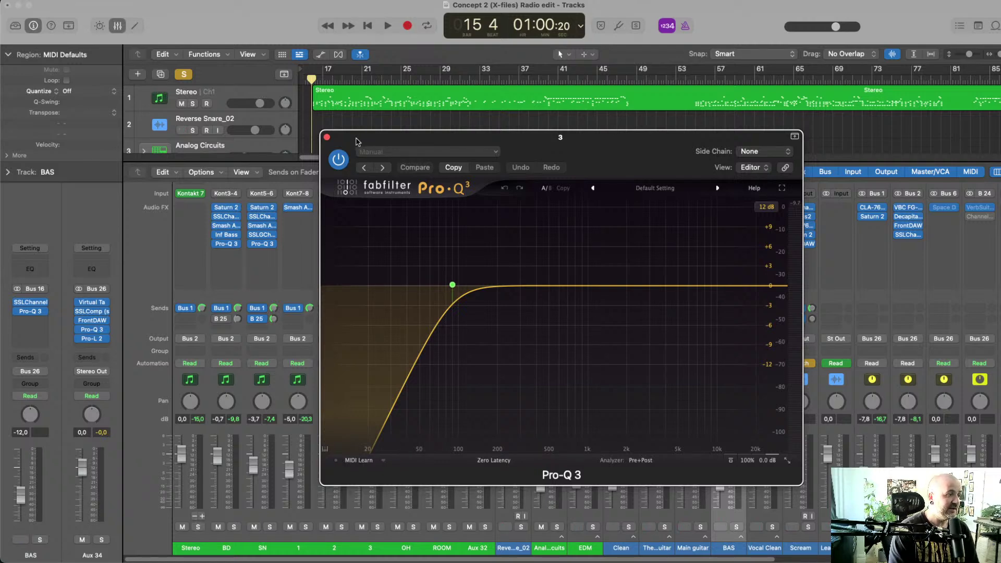
{"action": "key", "text": "ctrl+m"}
{"action": "key", "text": "ctrl+m"}
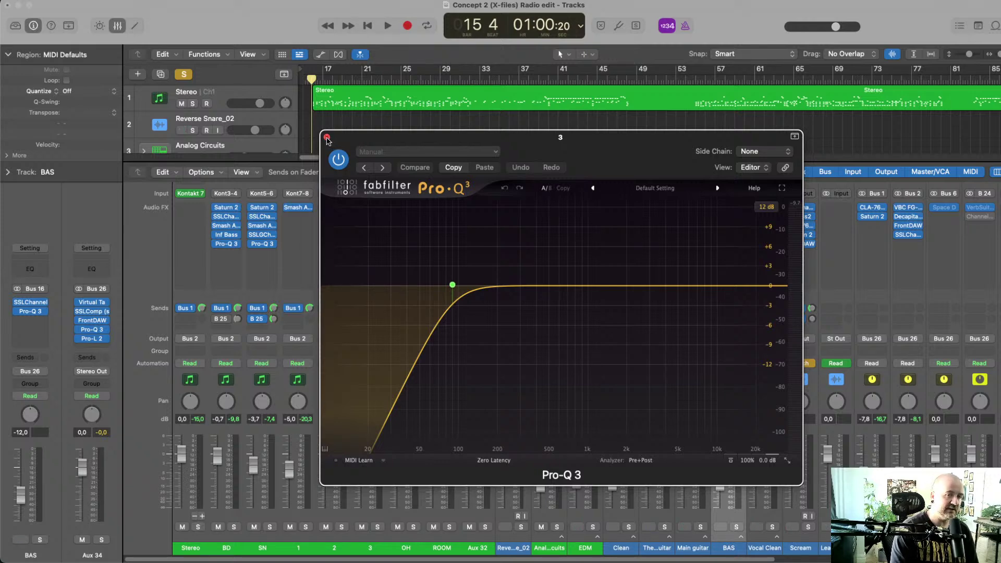
{"action": "mouse_move", "coordinate": [452, 286]}
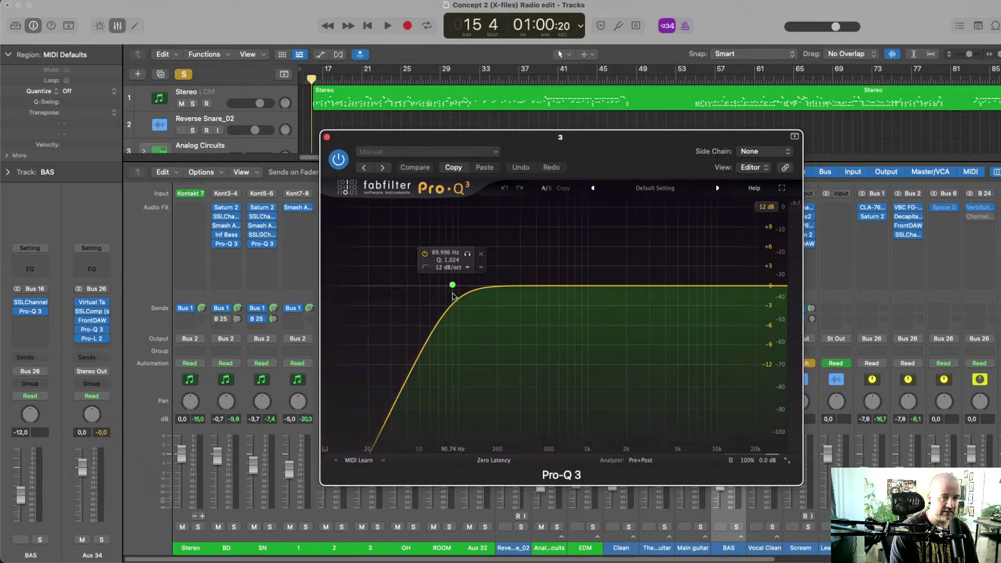
{"action": "left_click", "coordinate": [327, 137]}
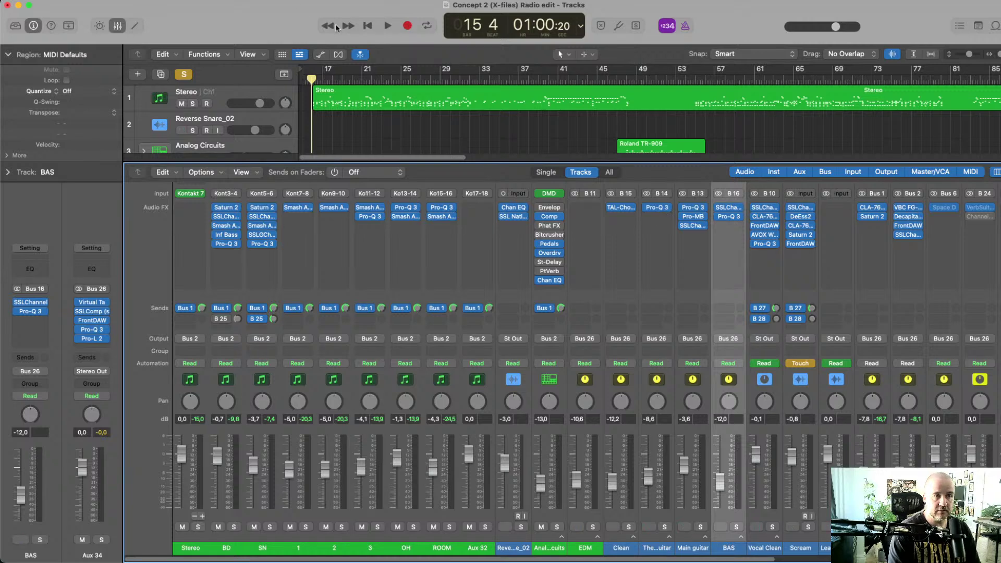
Clear all solos and play the full mix from bar 15, replaying the passage from about bar 28
{"action": "left_click", "coordinate": [184, 75]}
{"action": "key", "text": "space"}
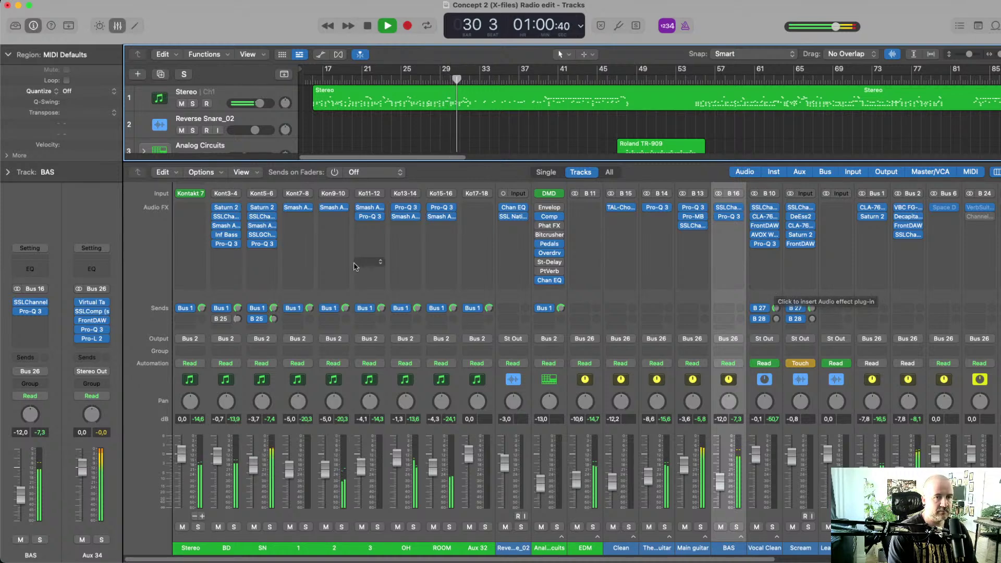
{"action": "key", "text": "space"}
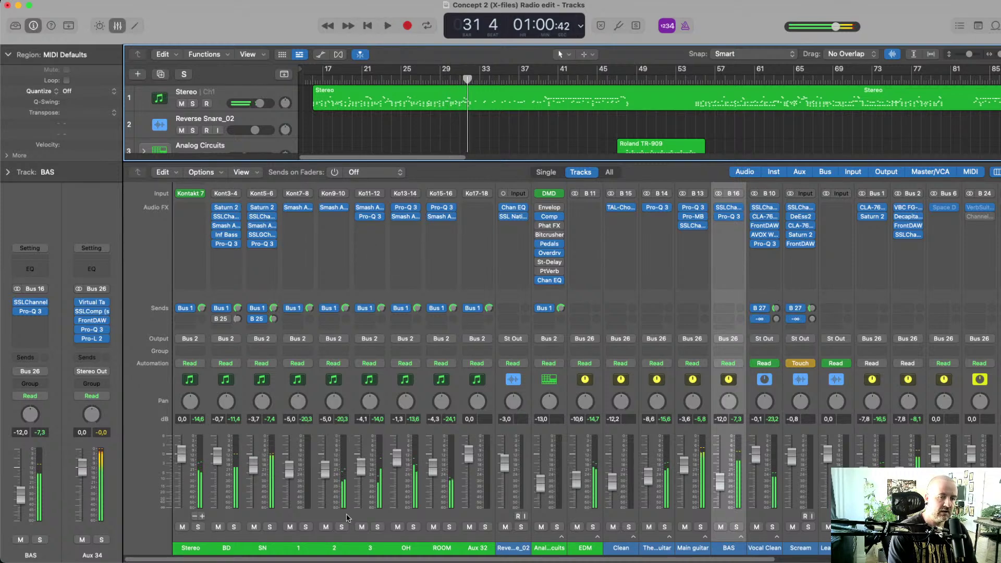
{"action": "left_click", "coordinate": [441, 79]}
{"action": "key", "text": "space"}
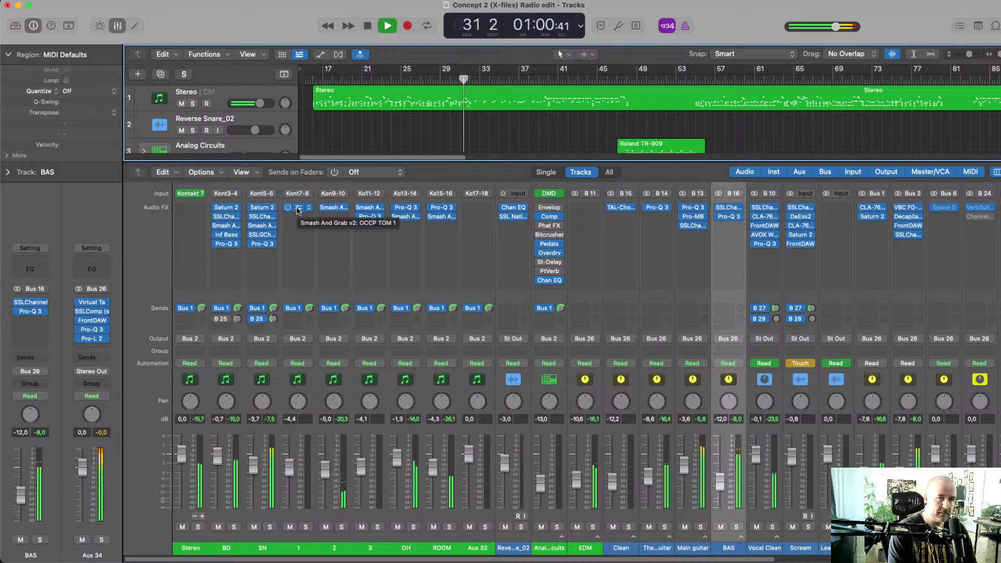
{"action": "key", "text": "space"}
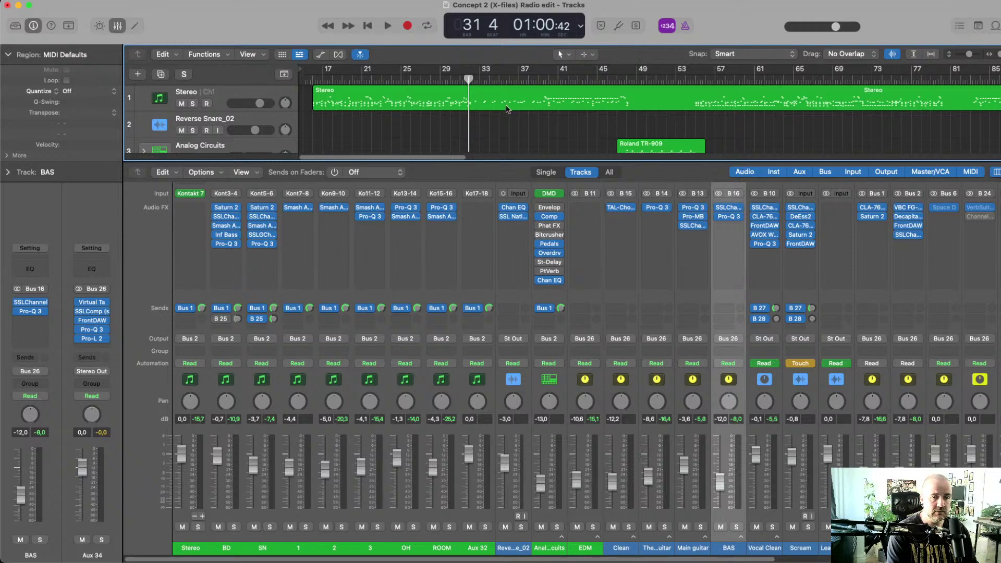
Hide the mixer and expand the EDM track stack to reveal its synth tracks
{"action": "left_click", "coordinate": [118, 26]}
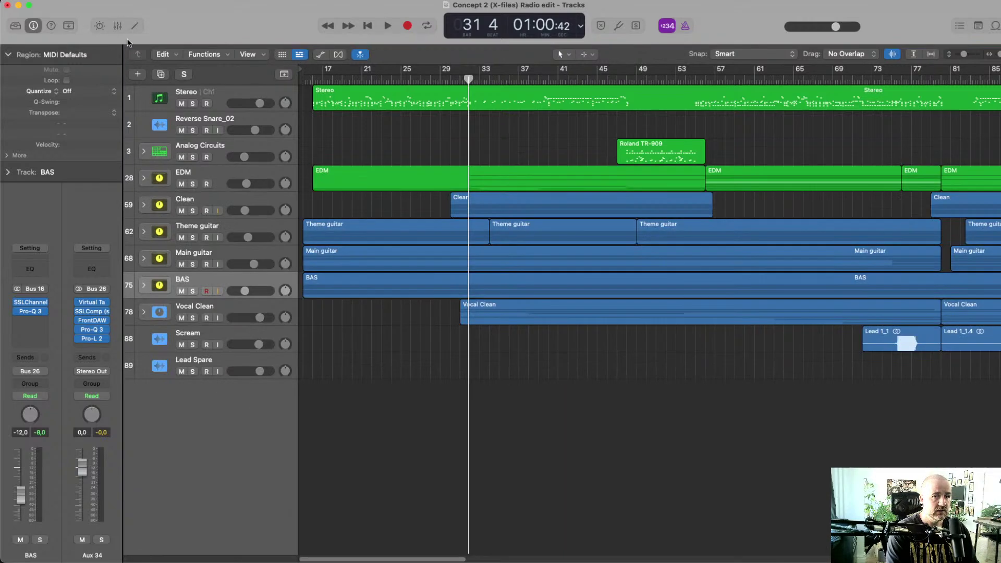
{"action": "left_click", "coordinate": [144, 177]}
{"action": "scroll", "coordinate": [679, 220], "scroll_direction": "down", "scroll_amount": 2}
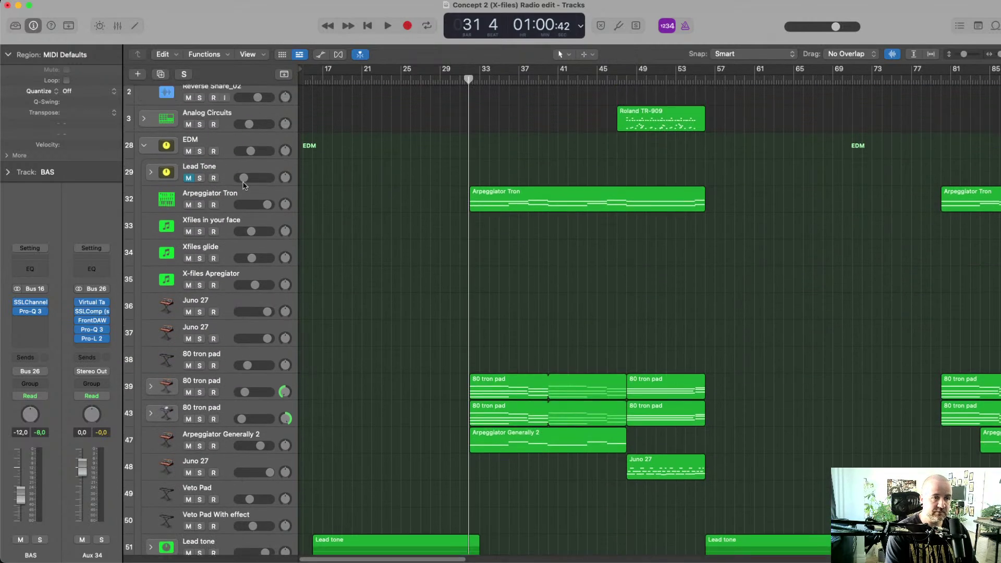
Solo the Arpeggiator Tron, both stacked 80 tron pads, Arpeggiator Generally 2, the Juno 27 beneath it, and Deep Sub Bass
{"action": "left_click", "coordinate": [200, 205]}
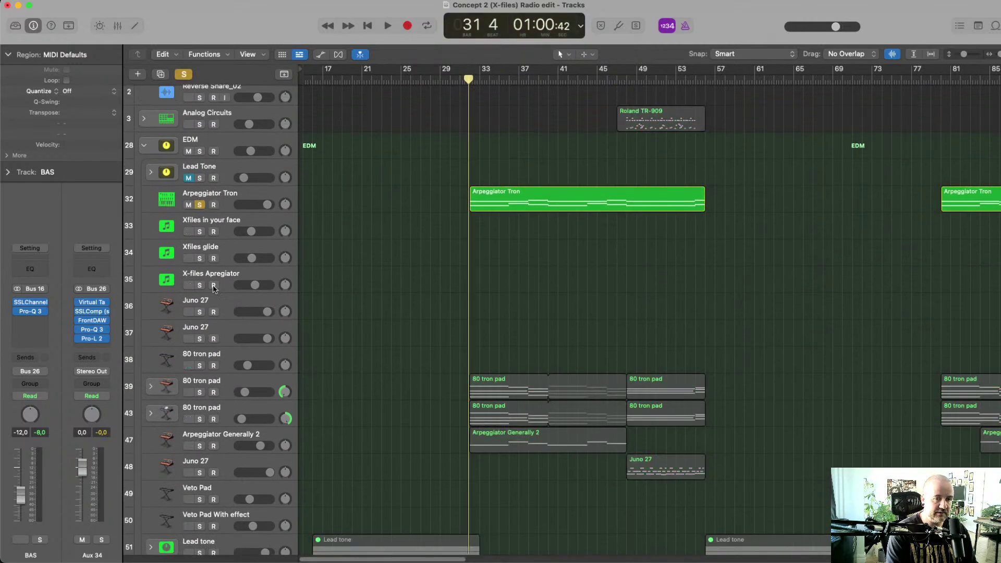
{"action": "left_click", "coordinate": [199, 392]}
{"action": "left_click", "coordinate": [200, 419]}
{"action": "scroll", "coordinate": [216, 397], "scroll_direction": "down", "scroll_amount": 2}
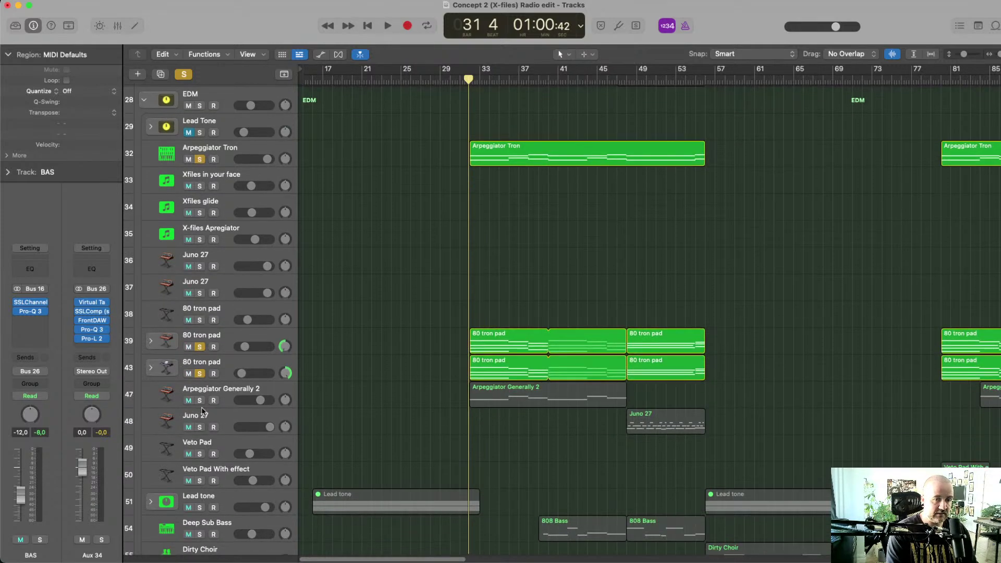
{"action": "left_click", "coordinate": [200, 401]}
{"action": "scroll", "coordinate": [280, 376], "scroll_direction": "down", "scroll_amount": 4}
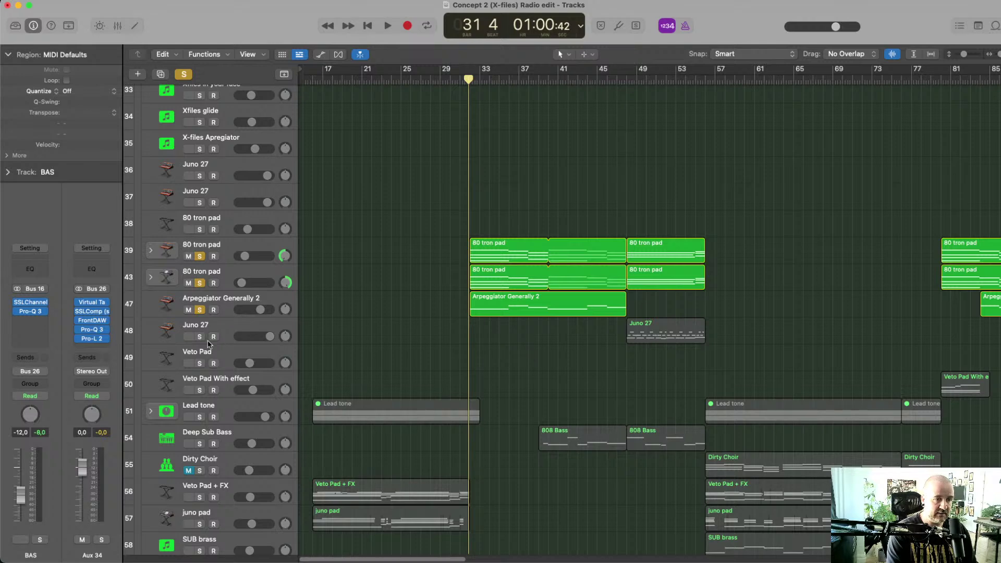
{"action": "left_click", "coordinate": [200, 336]}
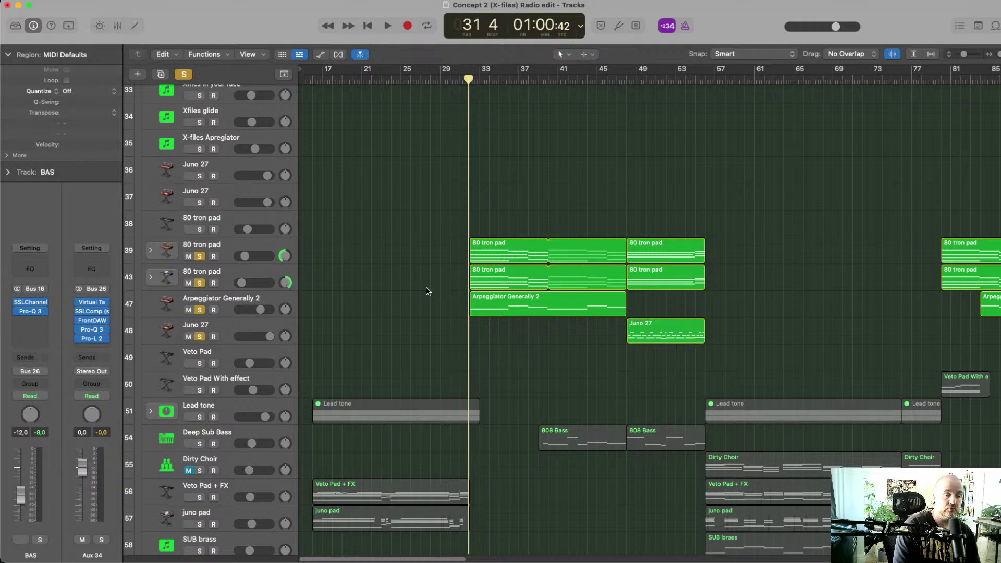
{"action": "scroll", "coordinate": [417, 297], "scroll_direction": "up", "scroll_amount": 5}
{"action": "scroll", "coordinate": [420, 307], "scroll_direction": "down", "scroll_amount": 2}
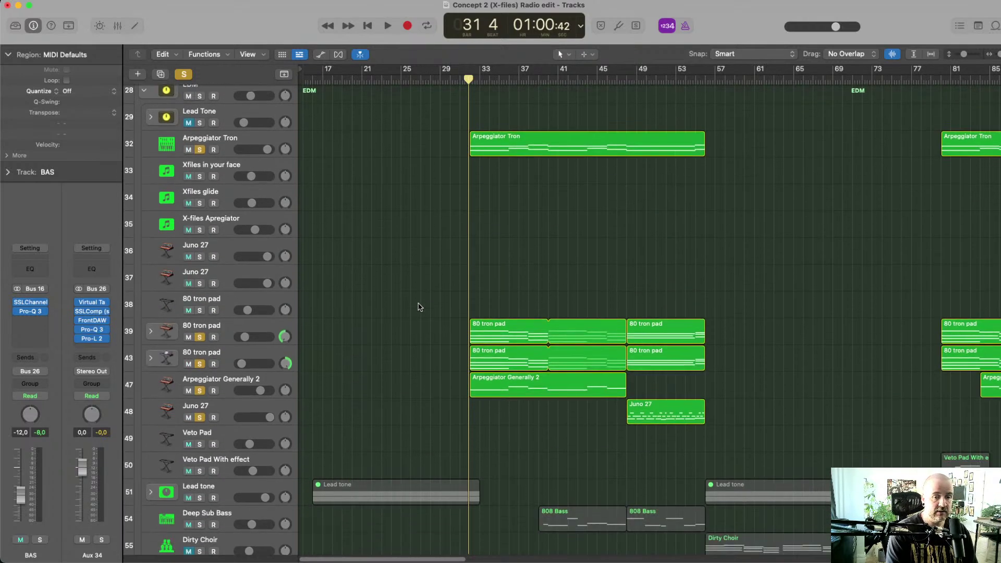
{"action": "left_click", "coordinate": [200, 525]}
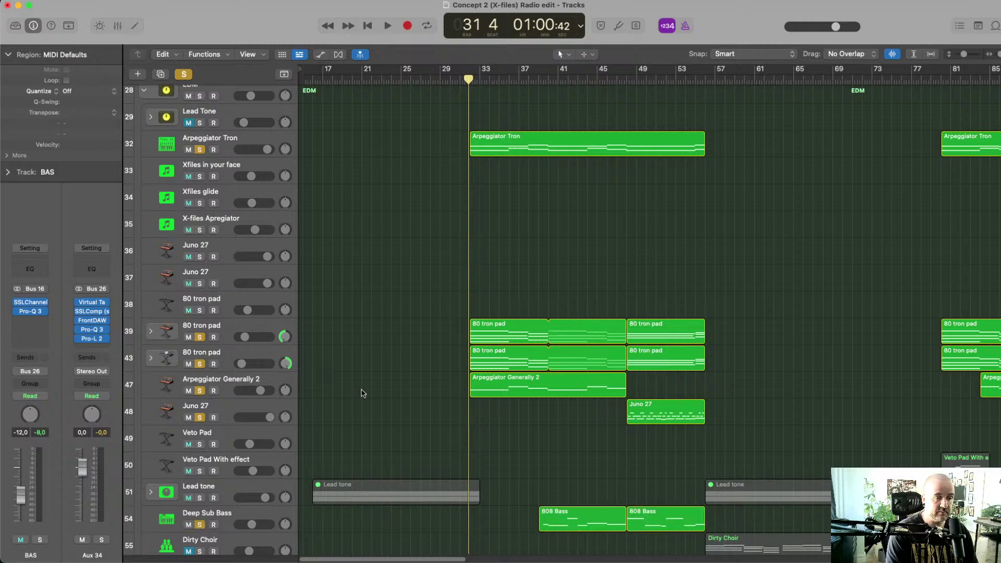
Play the soloed synth layers, restart from about bar 29, and clear all solos to hear them in the full mix
{"action": "key", "text": "space"}
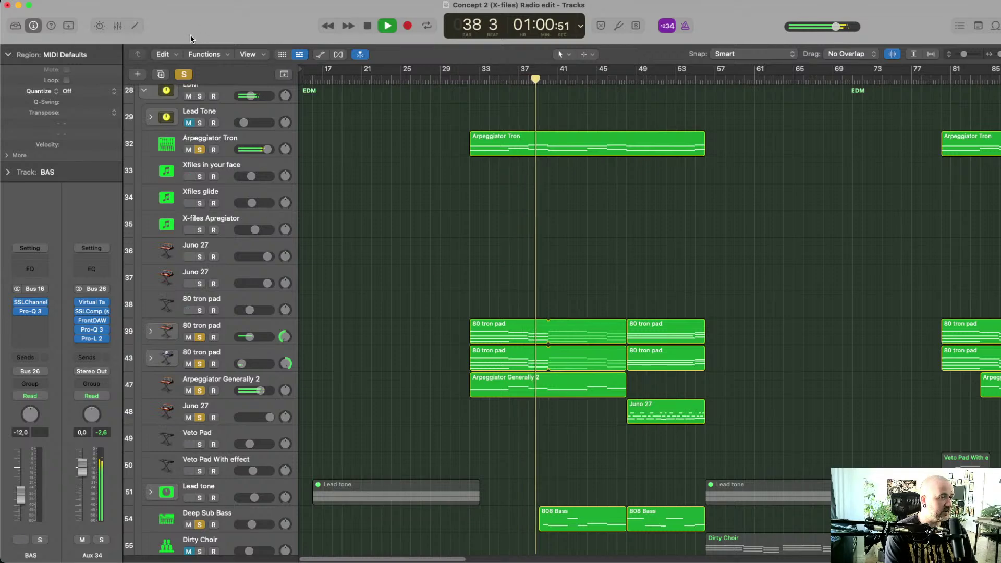
{"action": "left_click", "coordinate": [443, 84]}
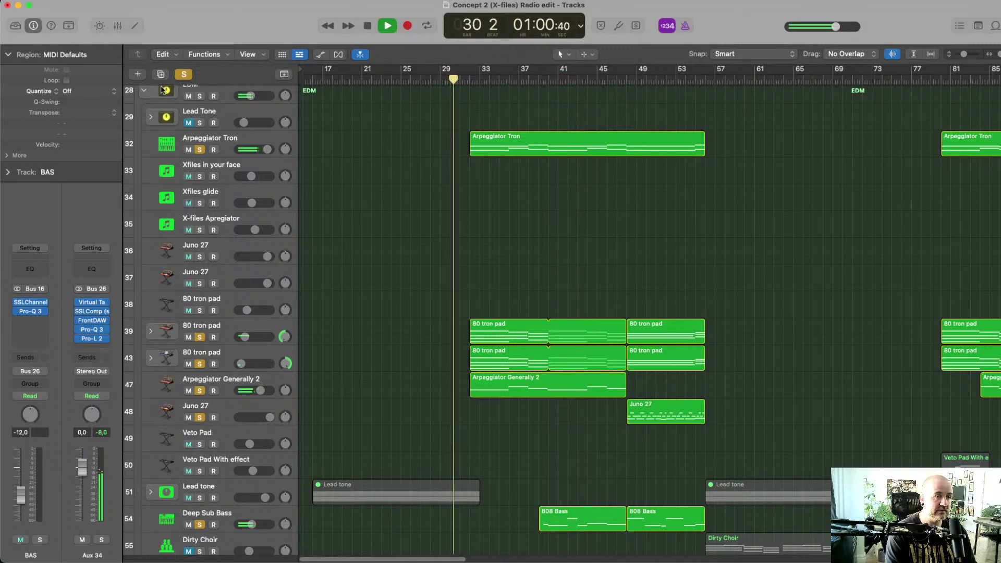
{"action": "left_click", "coordinate": [184, 74]}
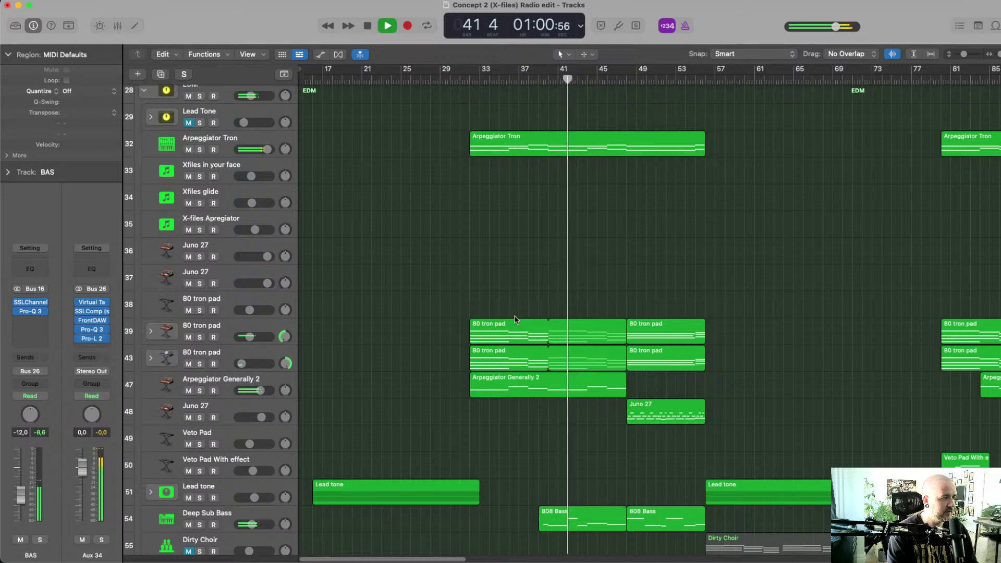
{"action": "scroll", "coordinate": [521, 297], "scroll_direction": "up", "scroll_amount": 3}
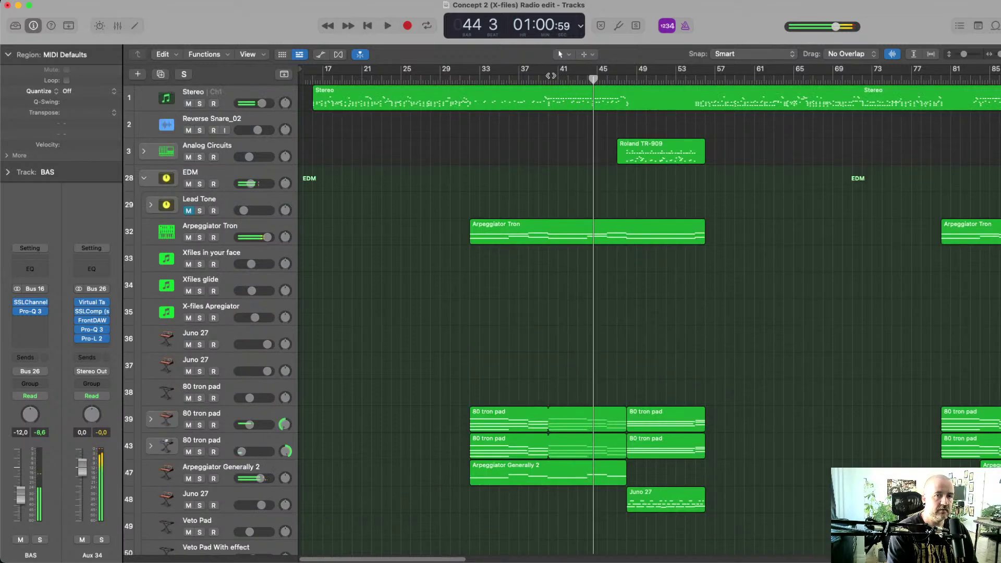
Stop playback, open the Stereo drum region in the Piano Roll at bar 40, and select the upper row of repeated notes through bar 43
{"action": "key", "text": "space"}
{"action": "left_click", "coordinate": [549, 98]}
{"action": "double_click", "coordinate": [550, 95]}
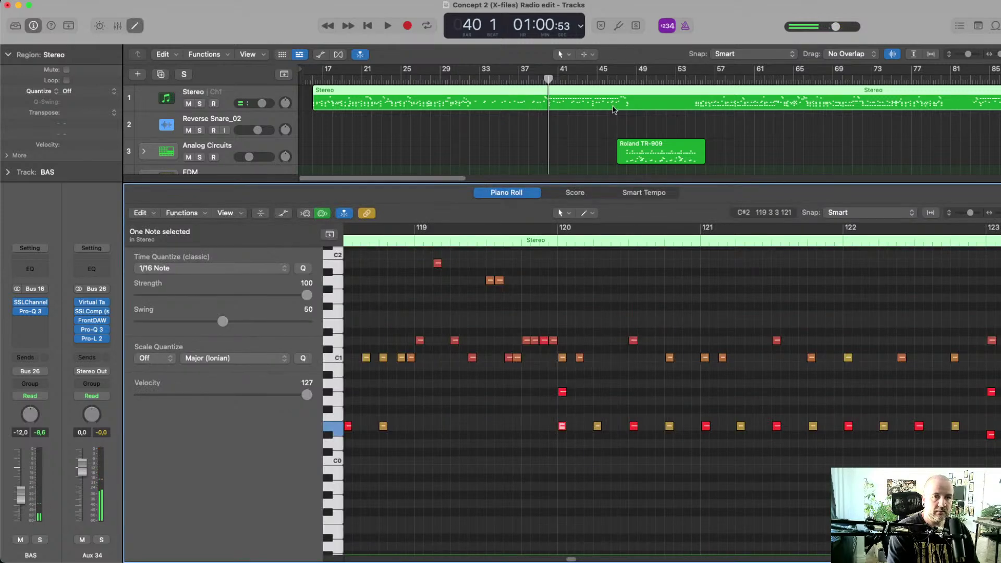
{"action": "mouse_move", "coordinate": [548, 78]}
{"action": "left_mouse_down"}
{"action": "mouse_move", "coordinate": [539, 78]}
{"action": "mouse_move", "coordinate": [548, 79]}
{"action": "left_mouse_up"}
{"action": "scroll", "coordinate": [565, 342], "scroll_direction": "up", "scroll_amount": 7}
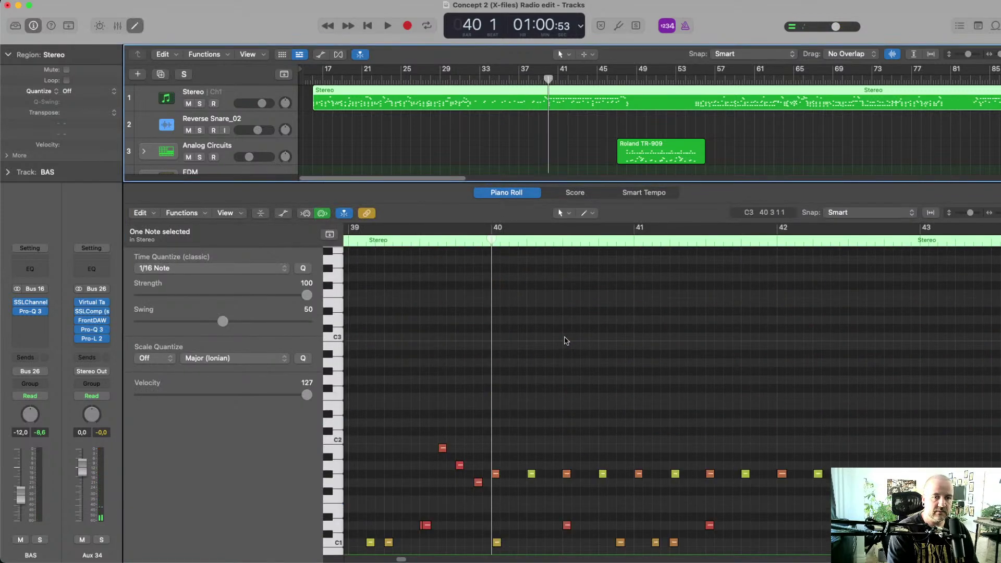
{"action": "scroll", "coordinate": [563, 353], "scroll_direction": "down", "scroll_amount": 4}
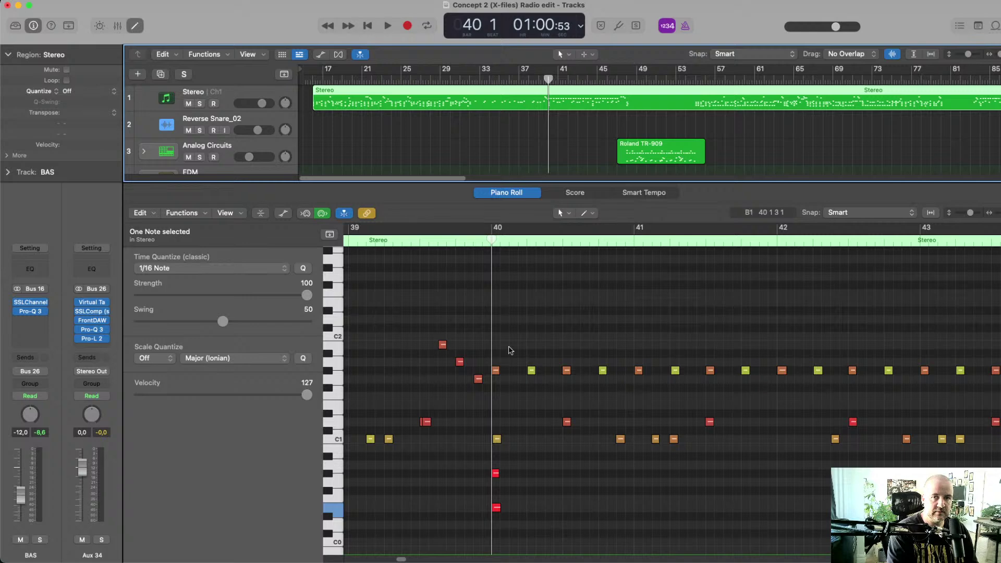
{"action": "left_click_drag", "start_coordinate": [492, 355], "coordinate": [996, 386]}
Play the drum pattern from bar 40 and compare it with the denser pattern from about bar 83
{"action": "key", "text": "space"}
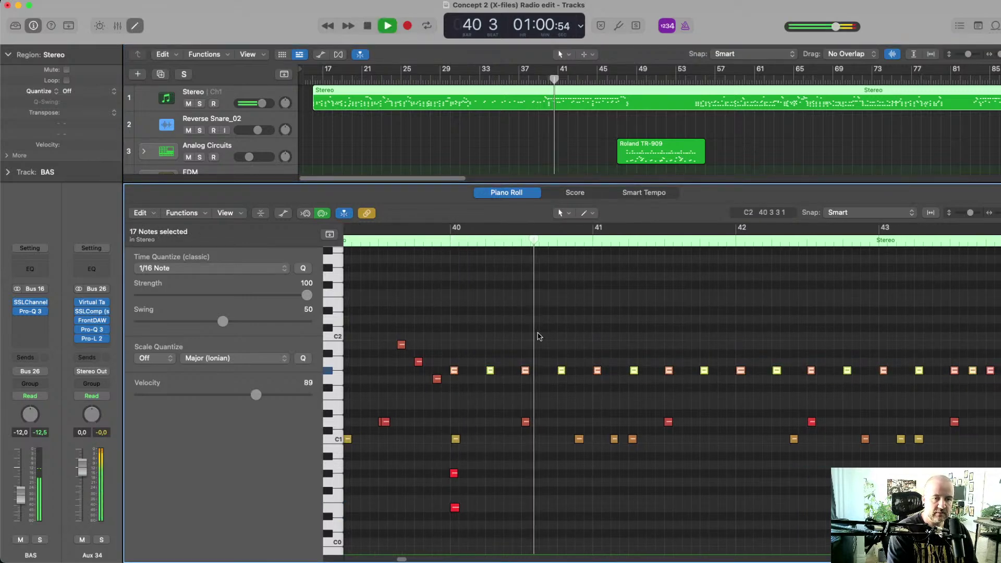
{"action": "key", "text": "space"}
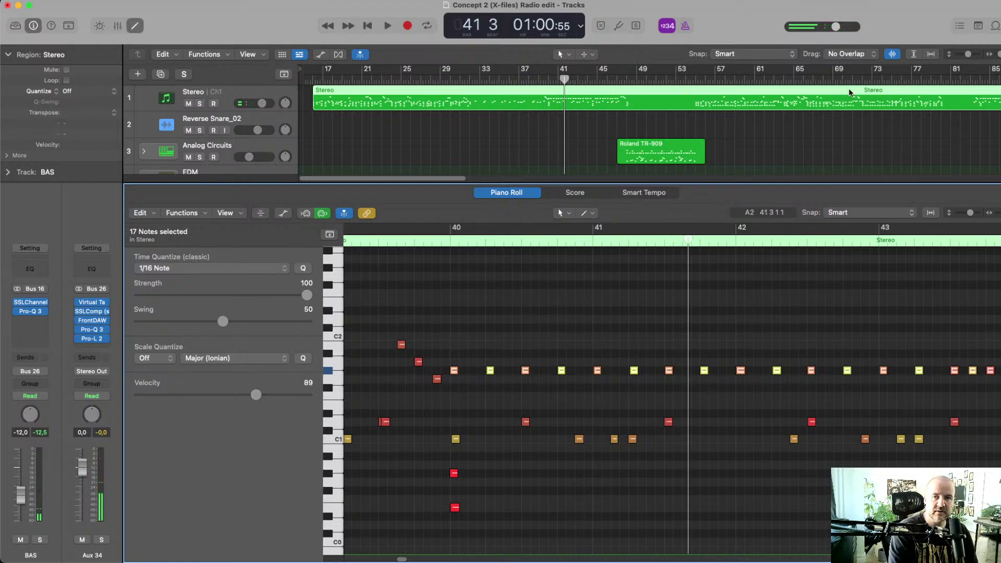
{"action": "scroll", "coordinate": [842, 91], "scroll_direction": "right", "scroll_amount": 5}
{"action": "left_click", "coordinate": [684, 78]}
{"action": "key", "text": "space"}
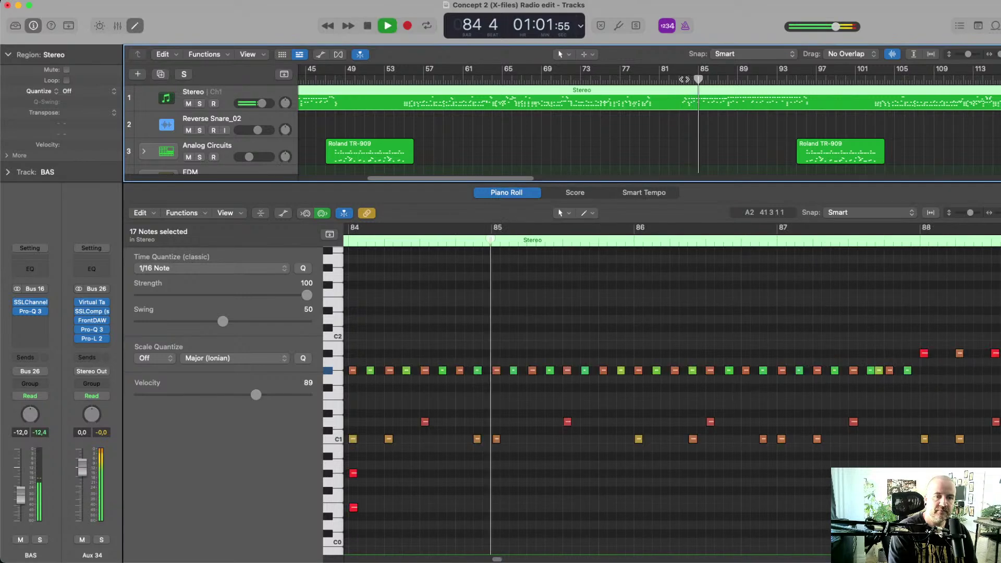
{"action": "key", "text": "space"}
Replay the drum pattern from about bar 40, close the Piano Roll, and stop playback
{"action": "scroll", "coordinate": [676, 97], "scroll_direction": "left", "scroll_amount": 5}
{"action": "scroll", "coordinate": [677, 97], "scroll_direction": "right", "scroll_amount": 1}
{"action": "left_click", "coordinate": [551, 79]}
{"action": "key", "text": "space"}
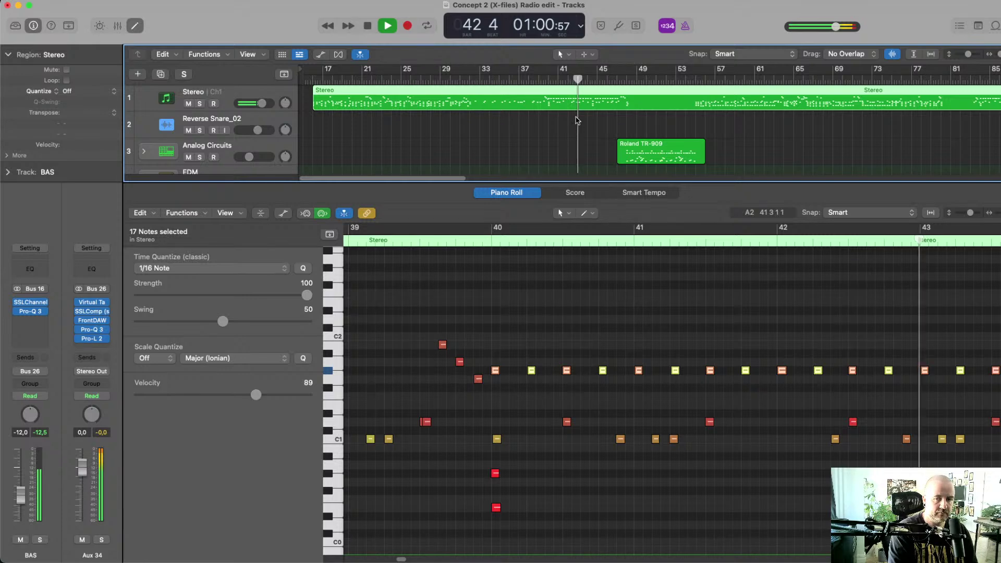
{"action": "left_click", "coordinate": [130, 26]}
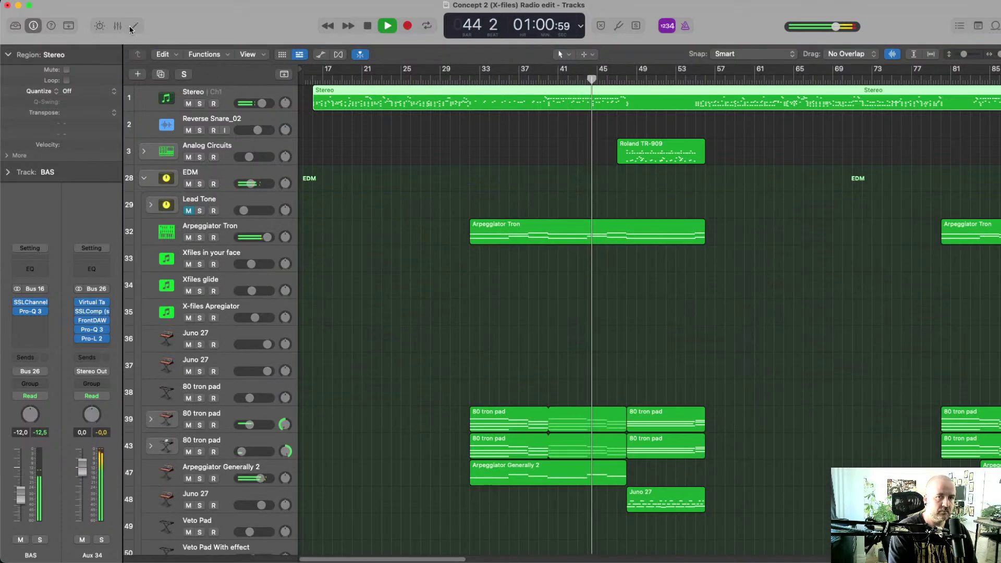
{"action": "key", "text": "space"}
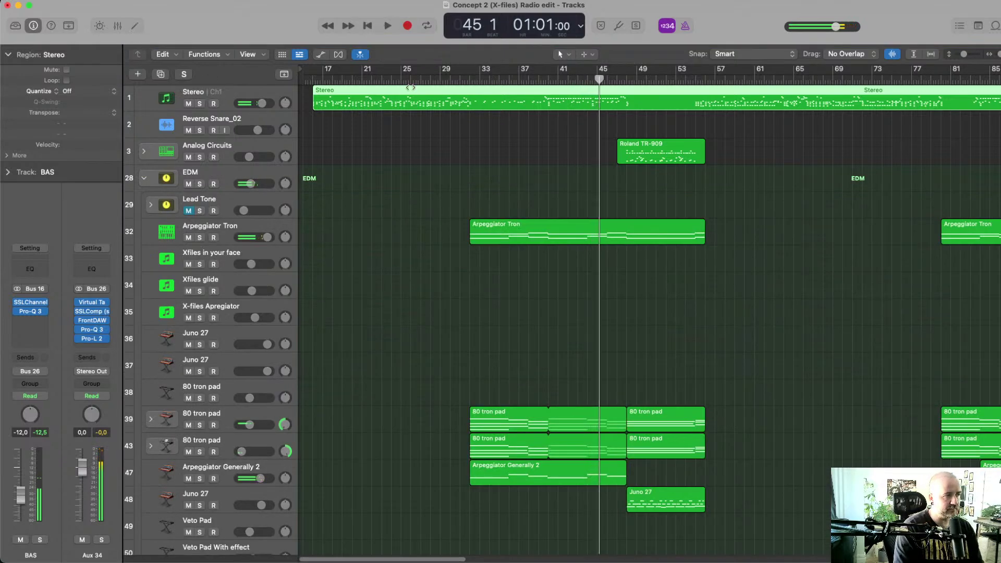
Play the full mix from about bar 45 through the entry of the Roland TR-909 region
{"action": "left_click_drag", "start_coordinate": [603, 77], "coordinate": [594, 79]}
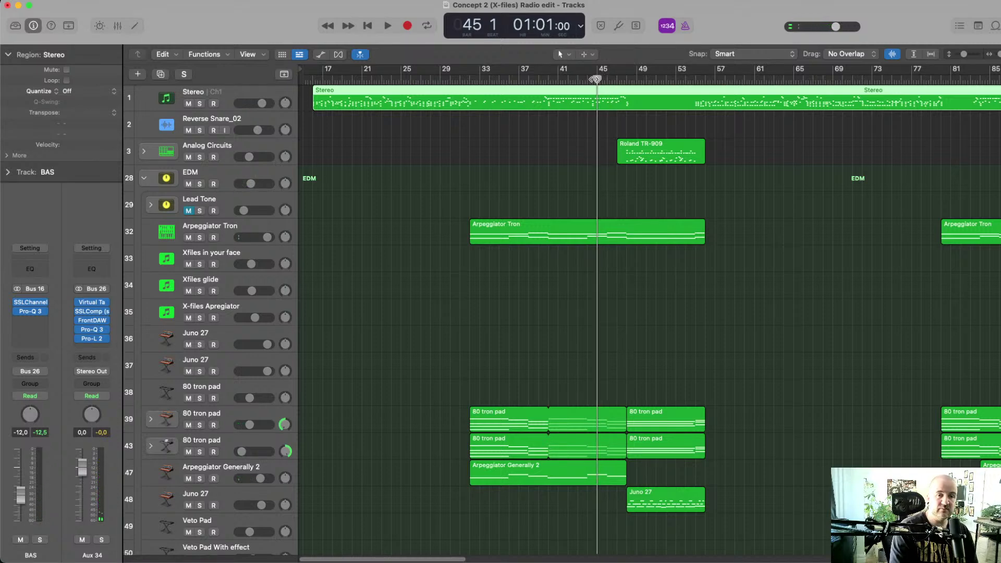
{"action": "key", "text": "space"}
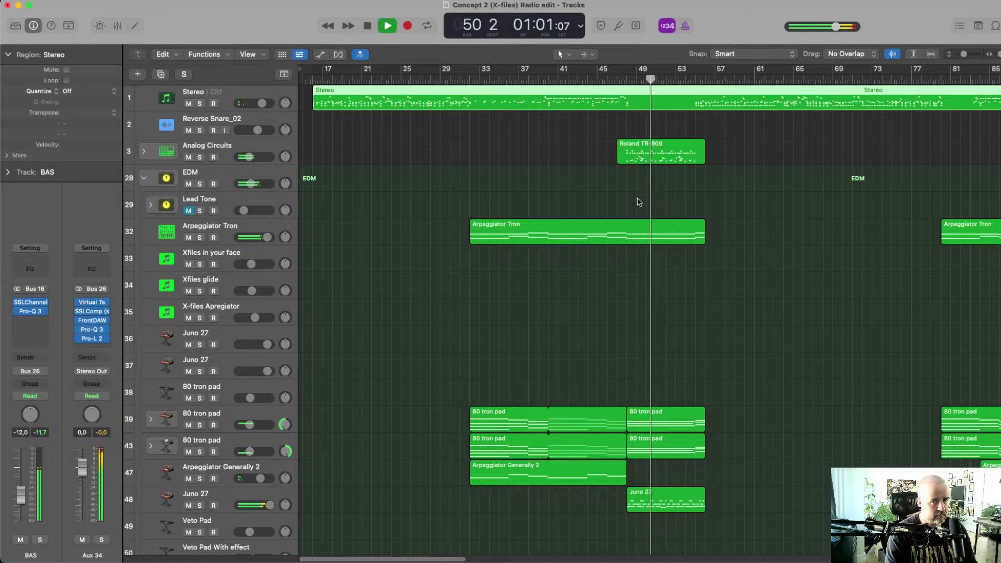
{"action": "key", "text": "space"}
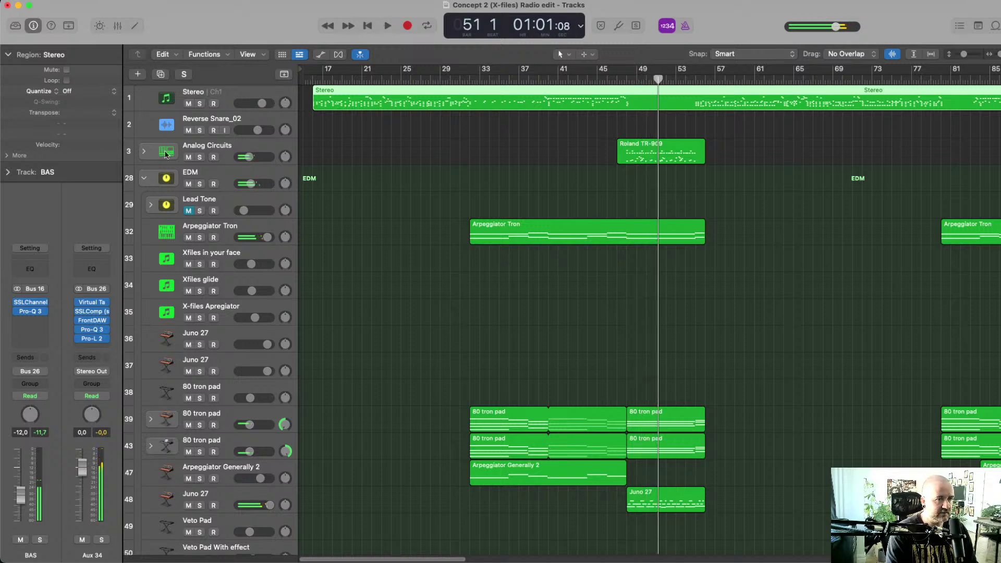
Solo the Analog Circuits track and play its Roland TR-909 region repeatedly from about bar 47
{"action": "left_click", "coordinate": [199, 157]}
{"action": "left_click", "coordinate": [624, 78]}
{"action": "key", "text": "space"}
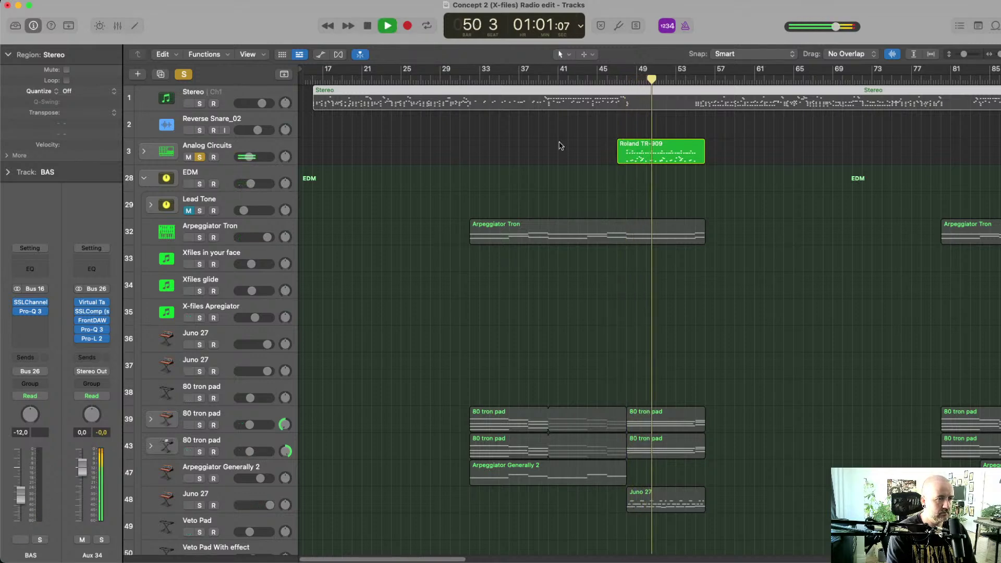
{"action": "key", "text": "space"}
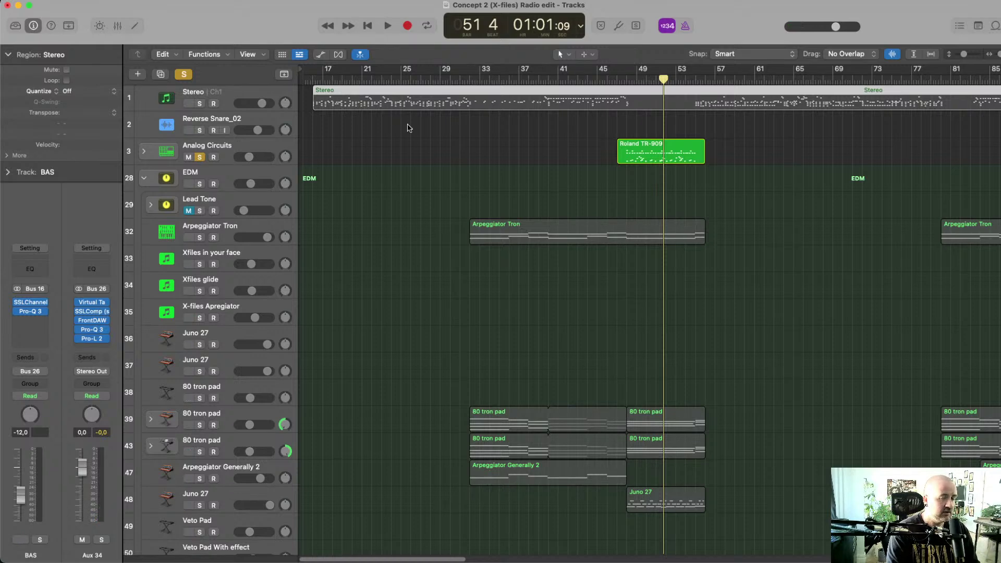
{"action": "left_click", "coordinate": [619, 81]}
{"action": "left_click", "coordinate": [623, 79]}
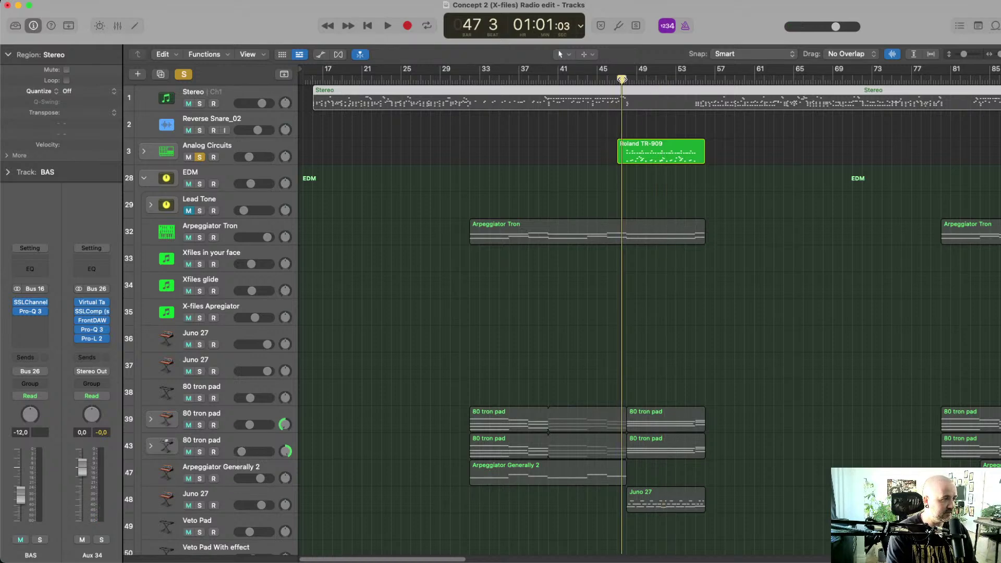
{"action": "key", "text": "space"}
{"action": "key", "text": "space"}
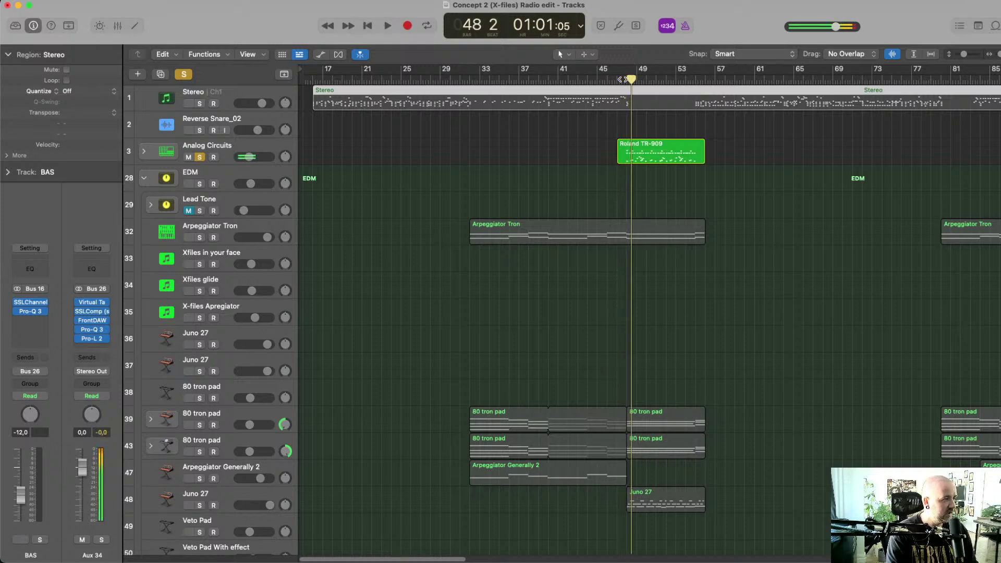
{"action": "left_click", "coordinate": [622, 78]}
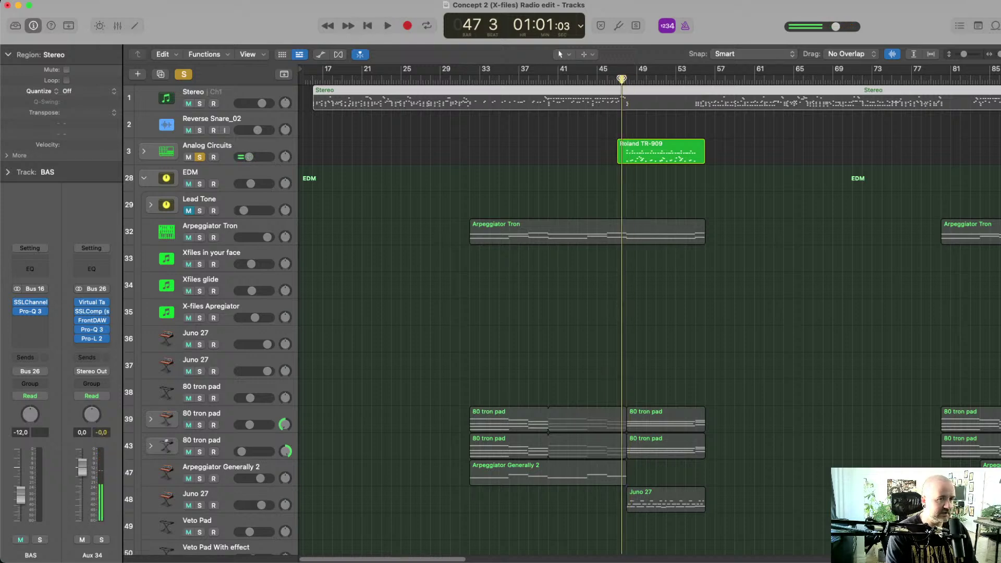
{"action": "key", "text": "space"}
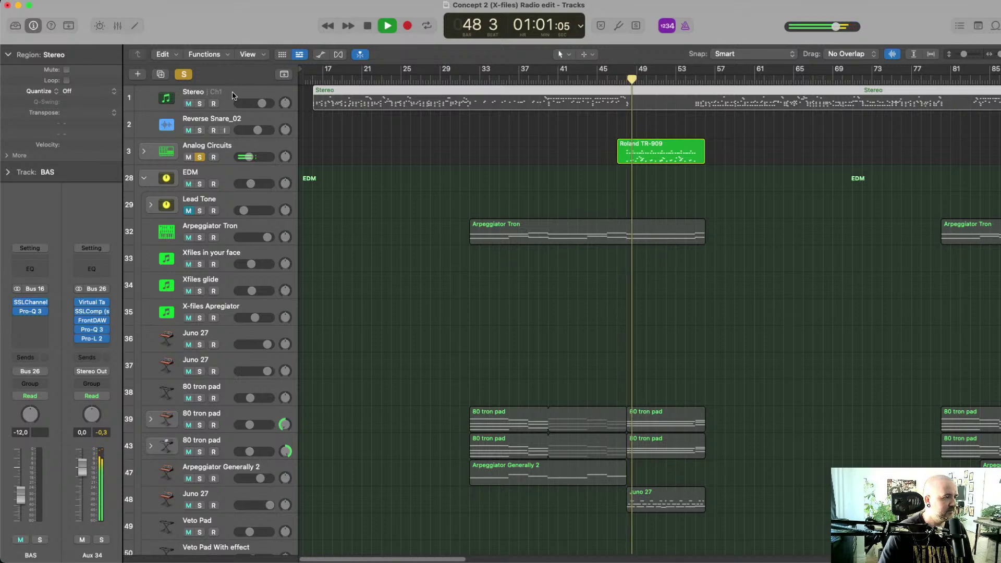
Clear the solo and keep the full mix playing while examining how the EDM synth layers are arranged across the song
{"action": "left_click", "coordinate": [181, 74]}
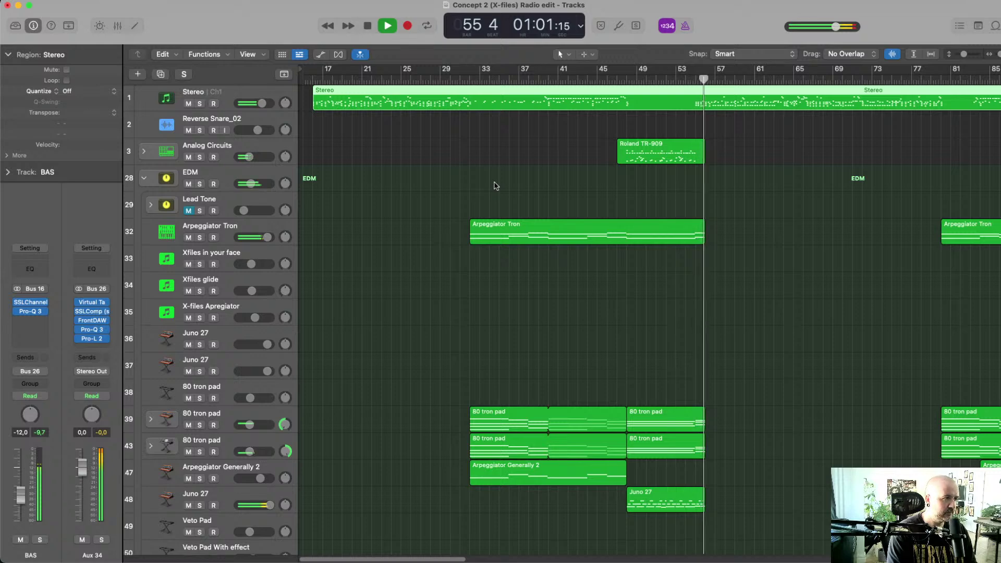
{"action": "scroll", "coordinate": [633, 291], "scroll_direction": "down", "scroll_amount": 5}
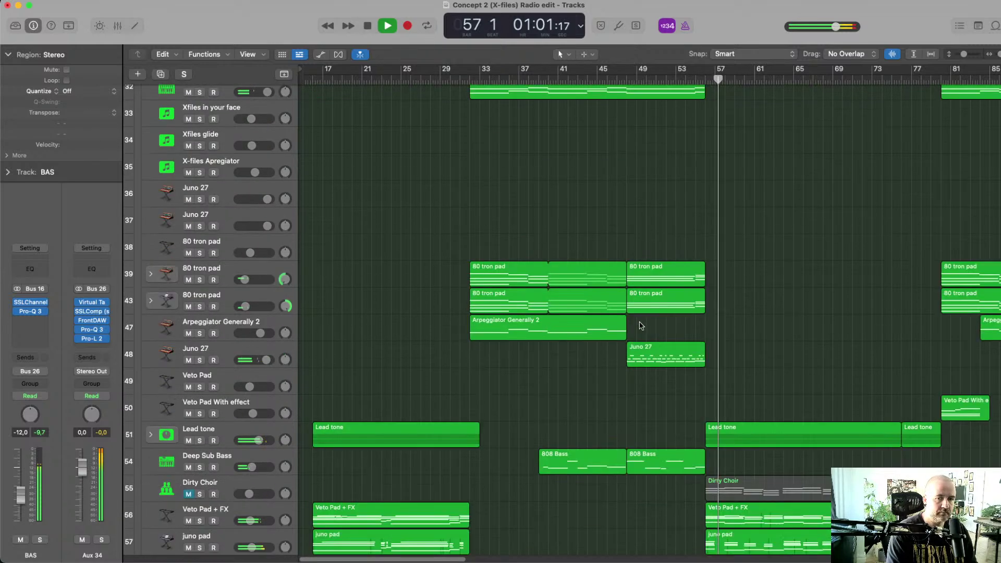
{"action": "scroll", "coordinate": [530, 294], "scroll_direction": "down", "scroll_amount": 5}
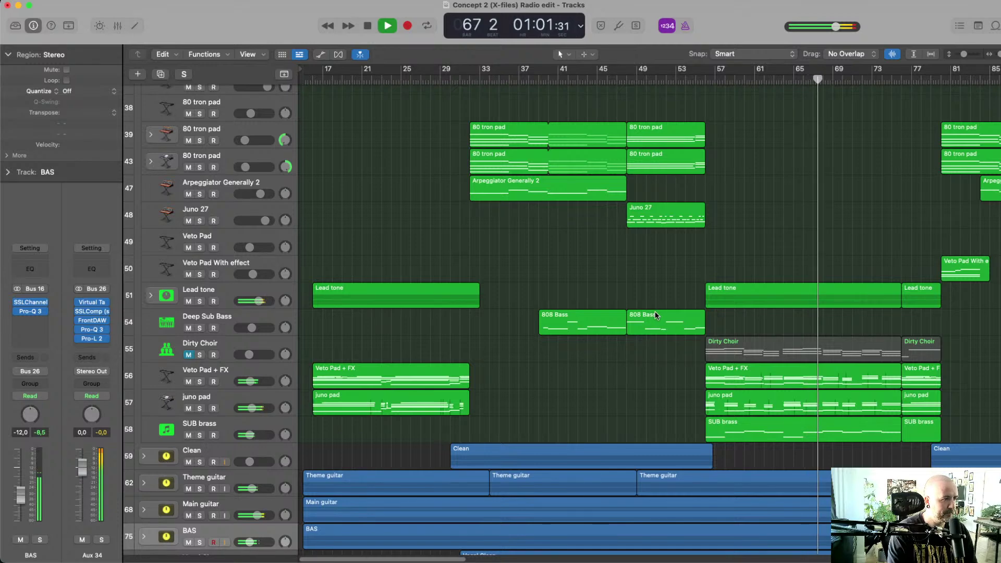
{"action": "scroll", "coordinate": [707, 313], "scroll_direction": "right", "scroll_amount": 10}
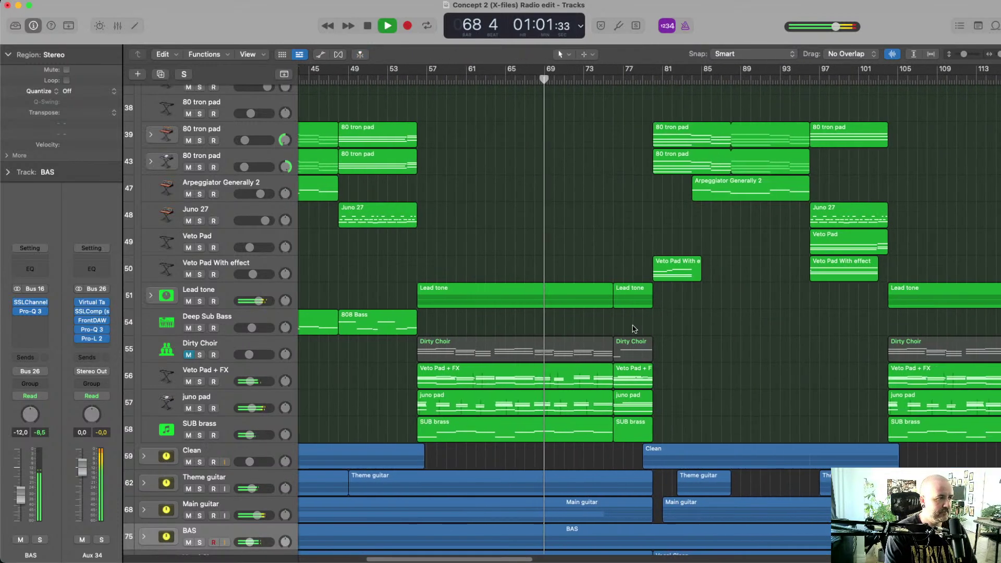
{"action": "scroll", "coordinate": [634, 328], "scroll_direction": "up", "scroll_amount": 6}
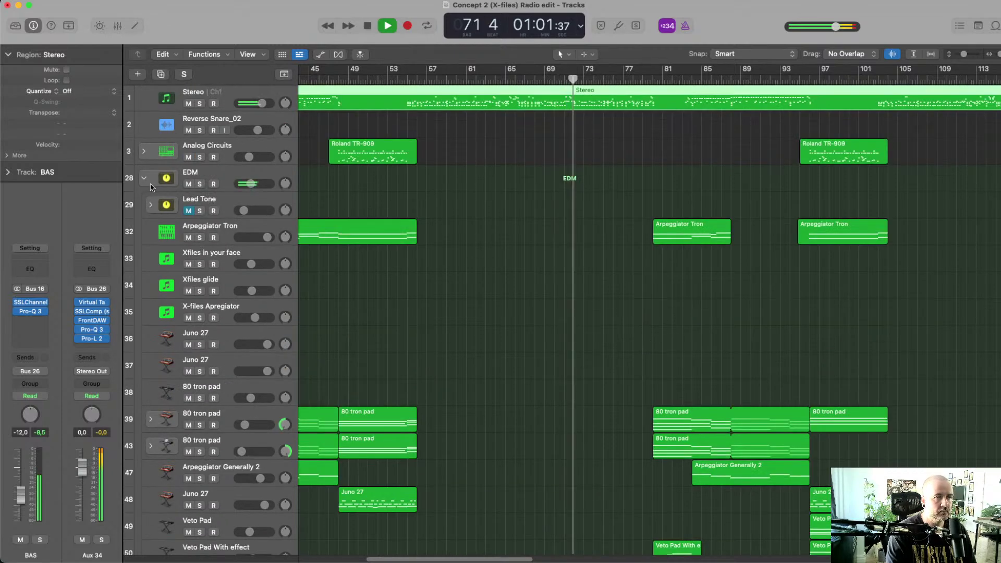
{"action": "scroll", "coordinate": [336, 210], "scroll_direction": "down", "scroll_amount": 3}
{"action": "scroll", "coordinate": [335, 210], "scroll_direction": "up", "scroll_amount": 1}
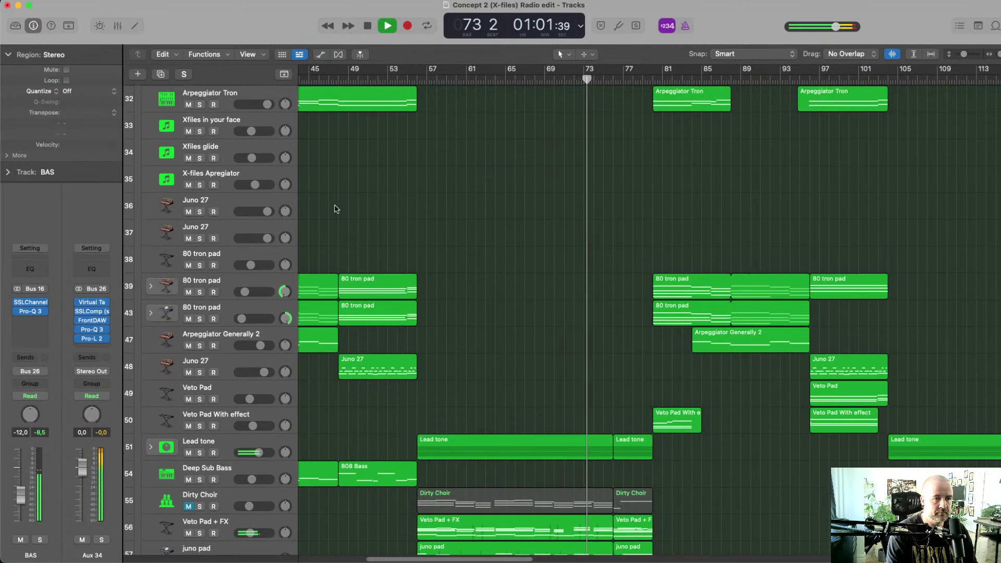
{"action": "scroll", "coordinate": [335, 211], "scroll_direction": "left", "scroll_amount": 10}
{"action": "scroll", "coordinate": [335, 211], "scroll_direction": "right", "scroll_amount": 20}
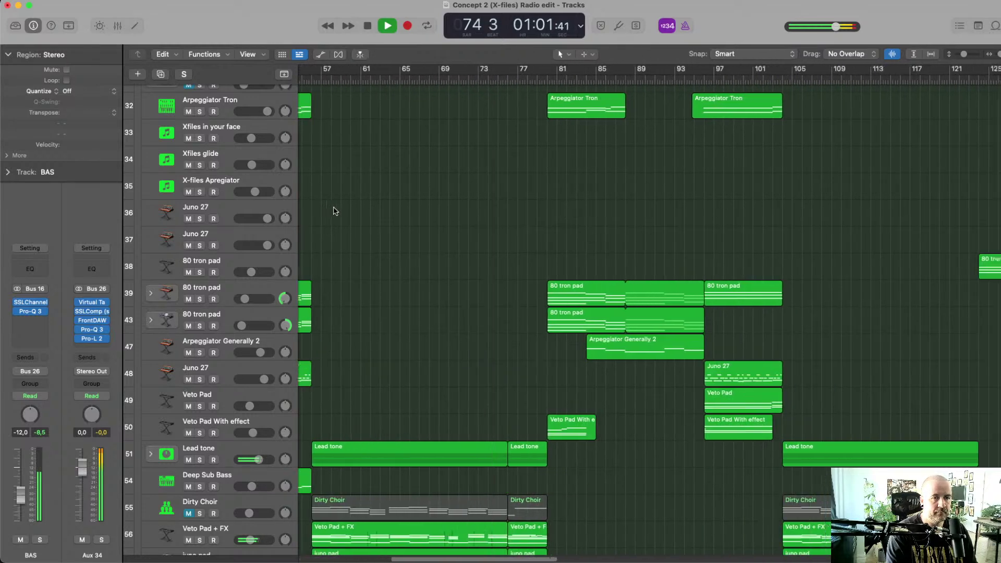
Stop playback and delete the three tracks without regions: X-files Apregiator and the two Juno 27 tracks below it
{"action": "scroll", "coordinate": [335, 211], "scroll_direction": "left", "scroll_amount": 20}
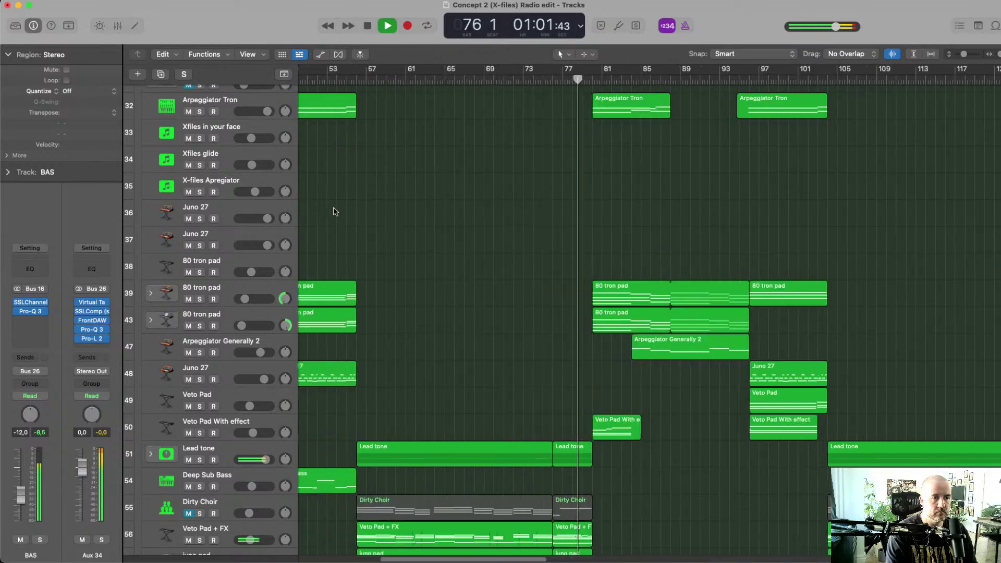
{"action": "key", "text": "space"}
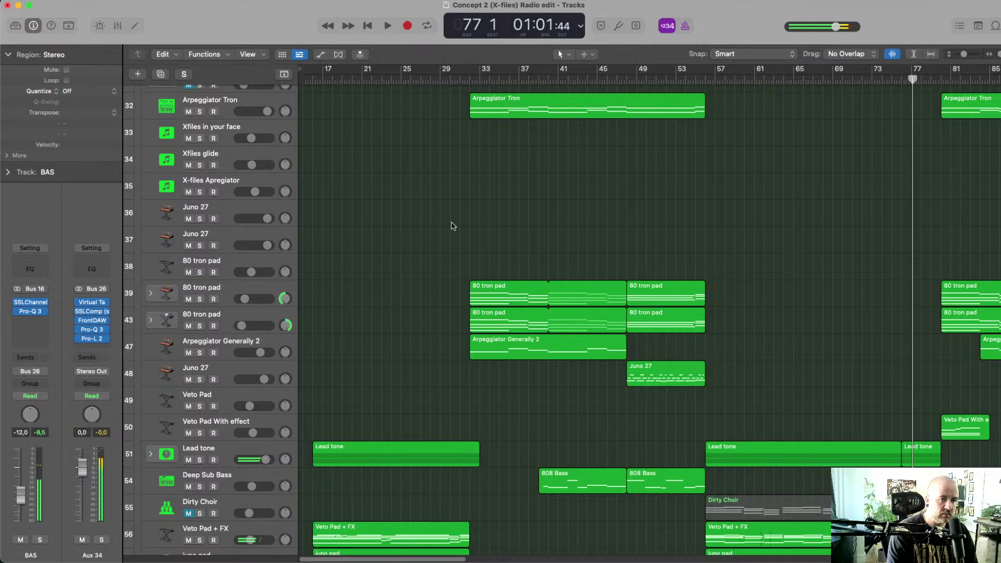
{"action": "scroll", "coordinate": [456, 225], "scroll_direction": "right", "scroll_amount": 20}
{"action": "left_click", "coordinate": [218, 236]}
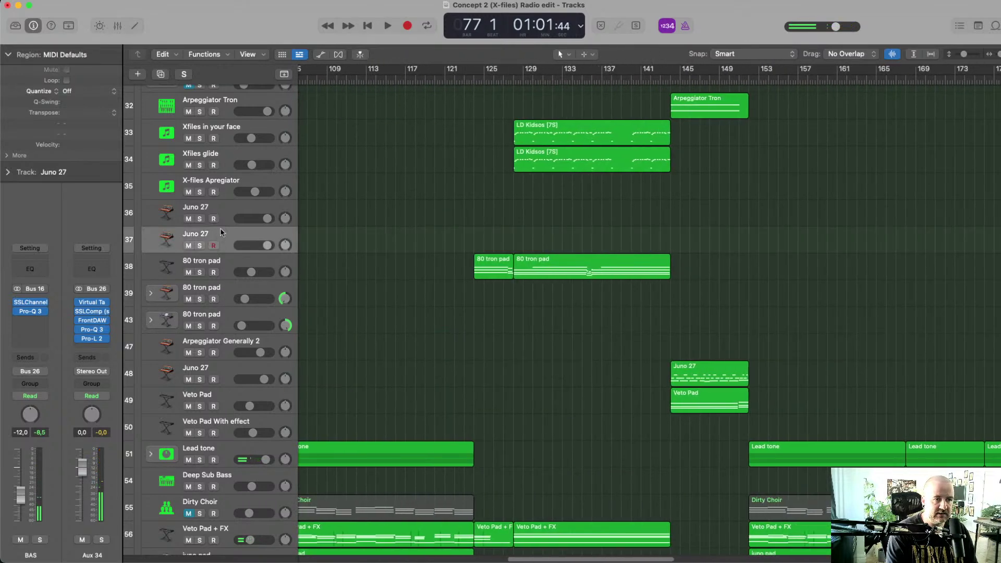
{"action": "left_click", "coordinate": [228, 210], "text": "shift"}
{"action": "left_click", "coordinate": [230, 182], "text": "shift"}
{"action": "scroll", "coordinate": [431, 218], "scroll_direction": "right", "scroll_amount": 20}
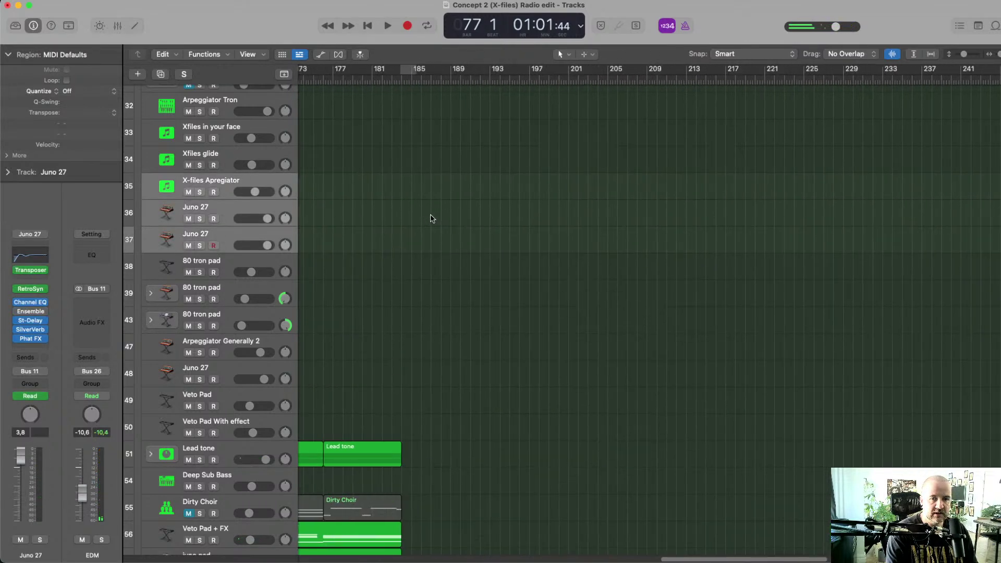
{"action": "scroll", "coordinate": [432, 218], "scroll_direction": "left", "scroll_amount": 20}
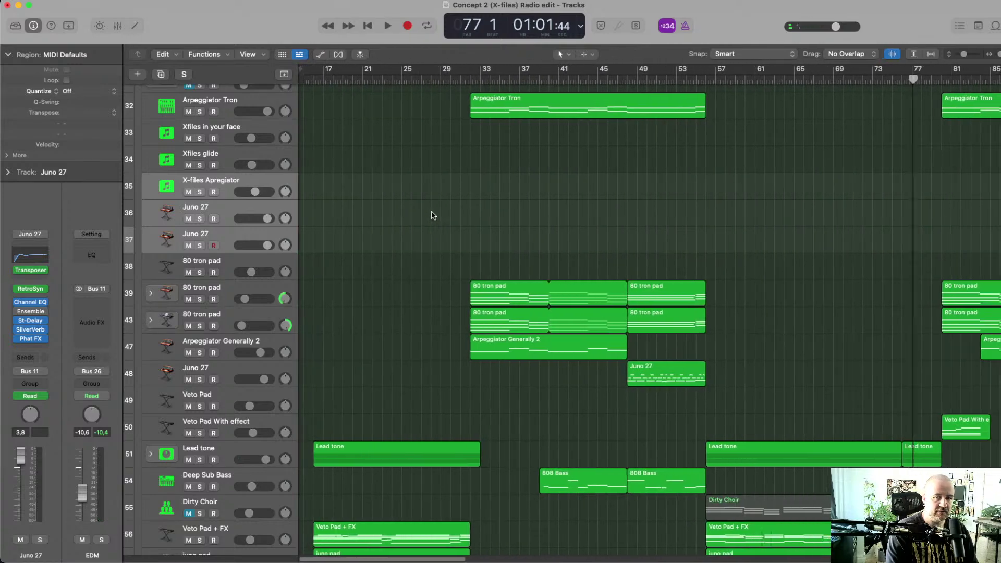
{"action": "key", "text": "super+BackSpace"}
Play the full mix from about bar 80 to bar 118 while following the EDM layers and the Roland TR-909 region
{"action": "scroll", "coordinate": [432, 215], "scroll_direction": "left", "scroll_amount": 15}
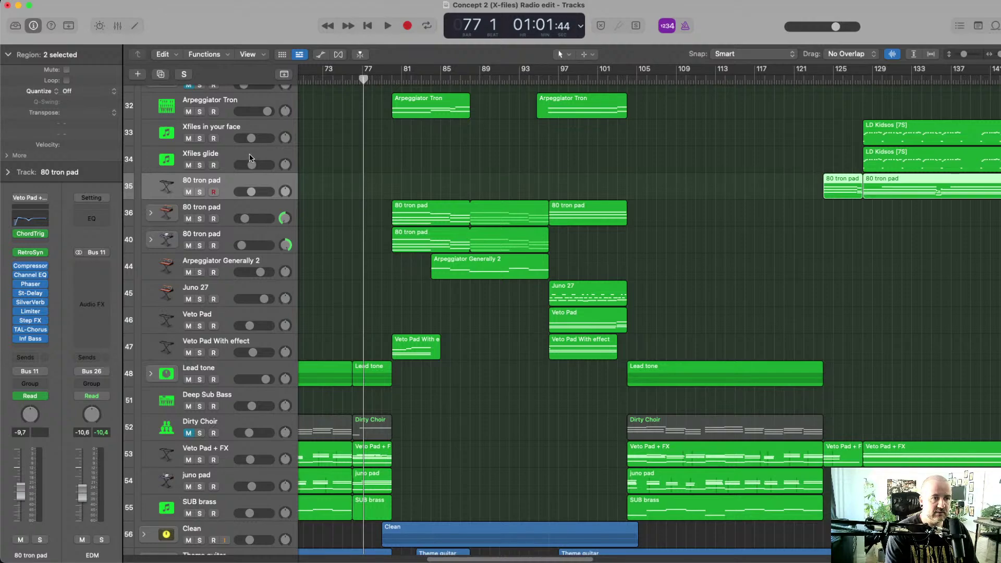
{"action": "scroll", "coordinate": [249, 155], "scroll_direction": "up", "scroll_amount": 5}
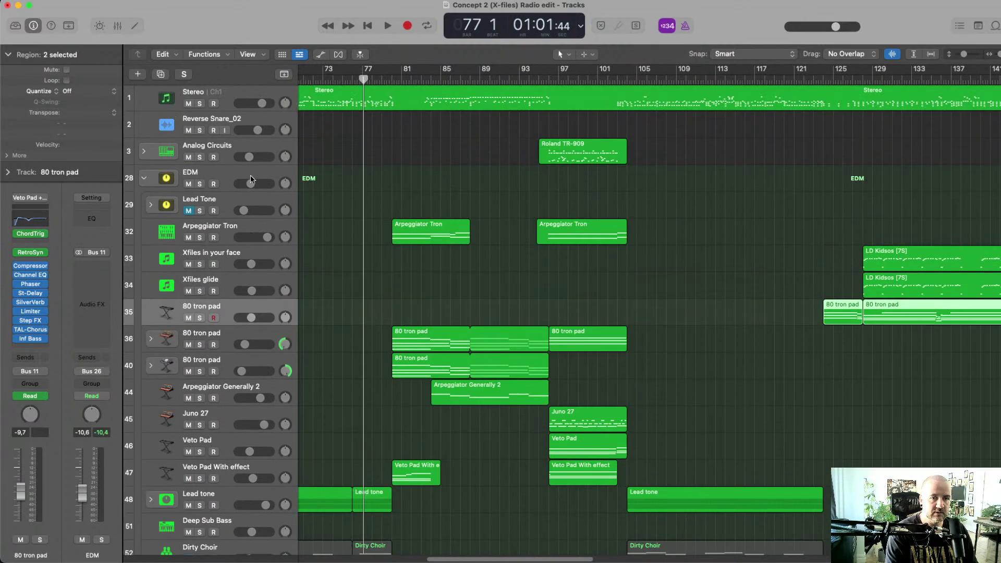
{"action": "scroll", "coordinate": [250, 179], "scroll_direction": "right", "scroll_amount": 10}
{"action": "scroll", "coordinate": [250, 180], "scroll_direction": "down", "scroll_amount": 3}
{"action": "scroll", "coordinate": [250, 181], "scroll_direction": "left", "scroll_amount": 11}
{"action": "scroll", "coordinate": [250, 182], "scroll_direction": "left", "scroll_amount": 10}
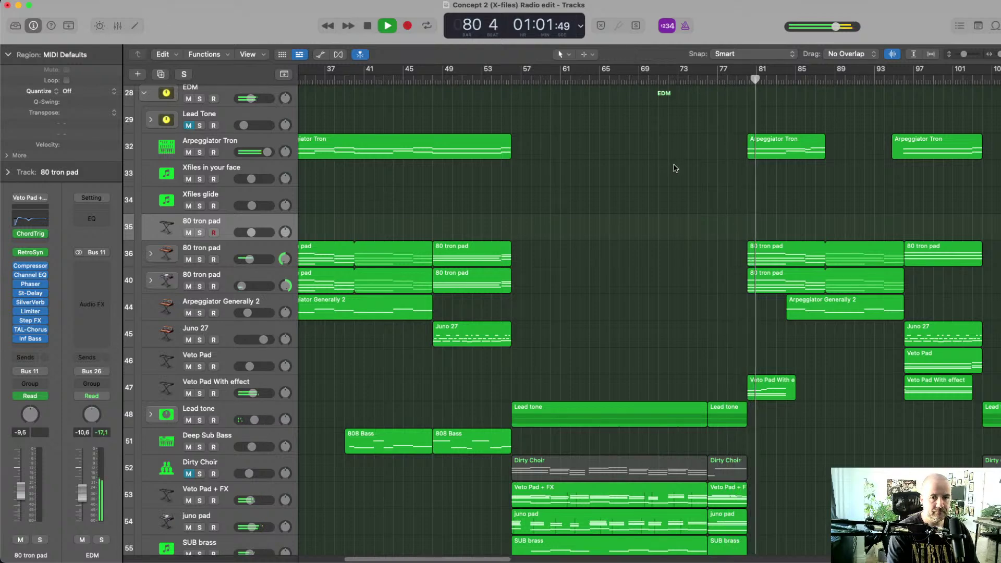
{"action": "scroll", "coordinate": [722, 182], "scroll_direction": "up", "scroll_amount": 4}
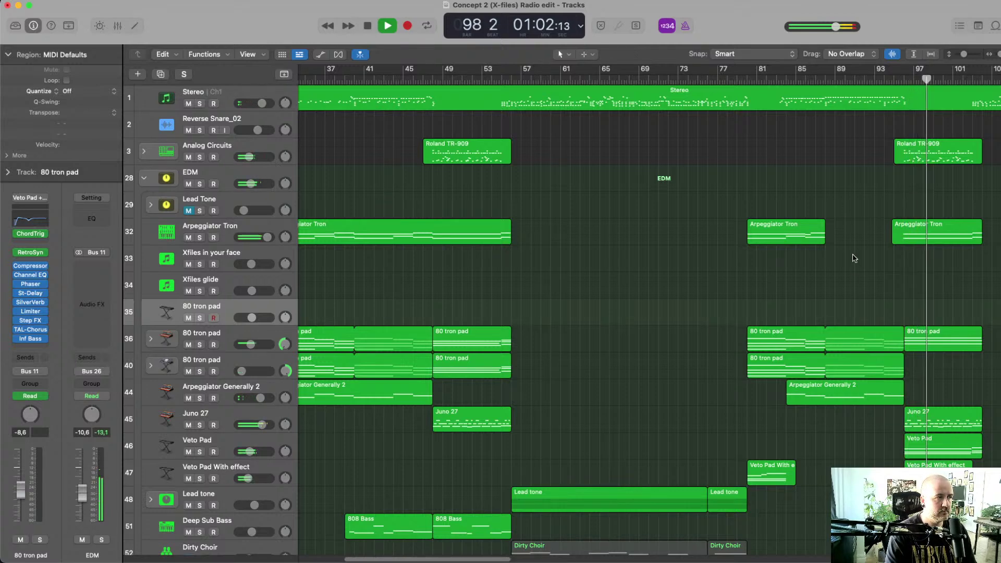
{"action": "scroll", "coordinate": [837, 257], "scroll_direction": "right", "scroll_amount": 10}
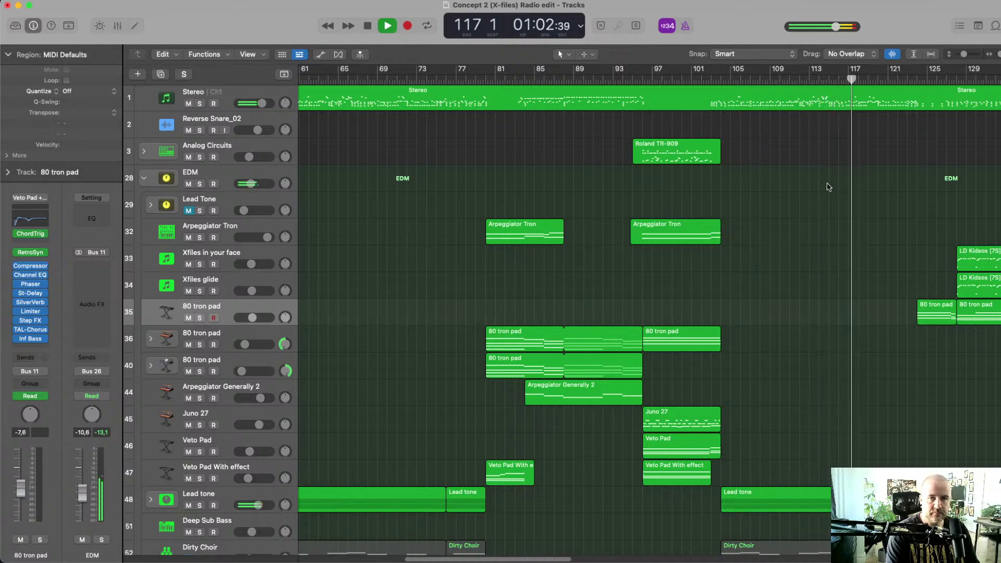
{"action": "scroll", "coordinate": [799, 207], "scroll_direction": "down", "scroll_amount": 5}
{"action": "key", "text": "space"}
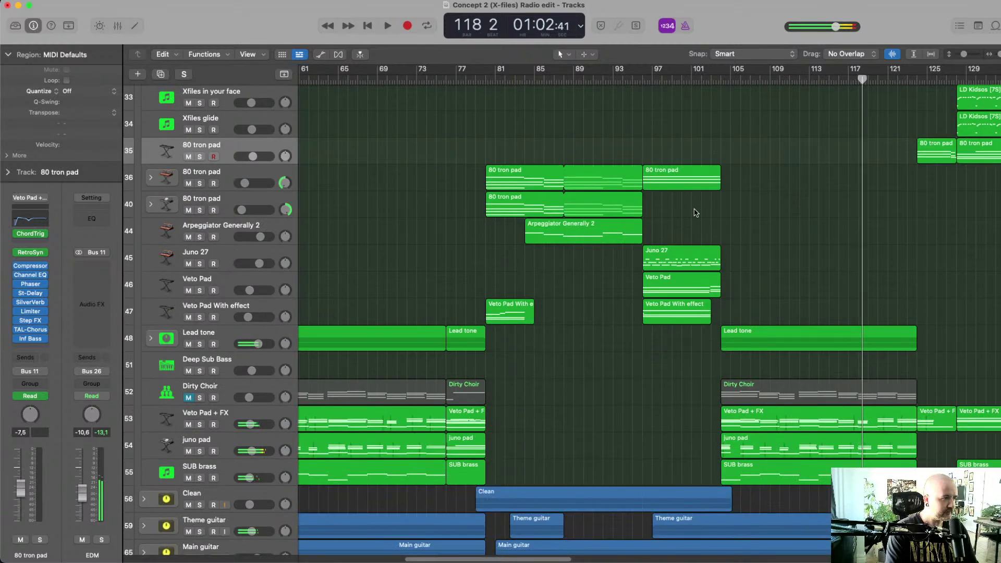
Play the mix from bar 55 through the entry of the Lead tone and pad regions, and stop around bar 64
{"action": "scroll", "coordinate": [580, 234], "scroll_direction": "left", "scroll_amount": 3}
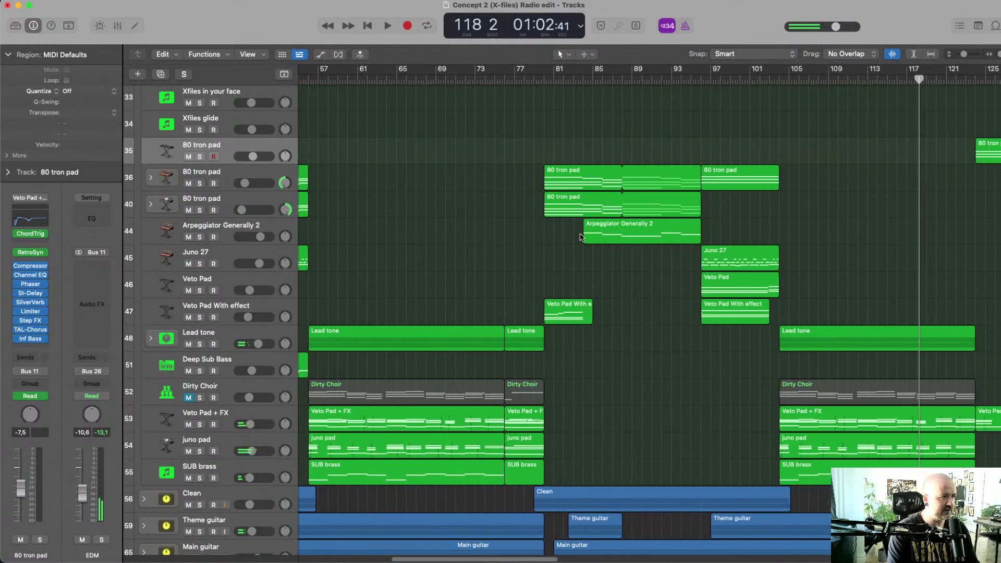
{"action": "scroll", "coordinate": [417, 138], "scroll_direction": "left", "scroll_amount": 10}
{"action": "scroll", "coordinate": [521, 131], "scroll_direction": "up", "scroll_amount": 3}
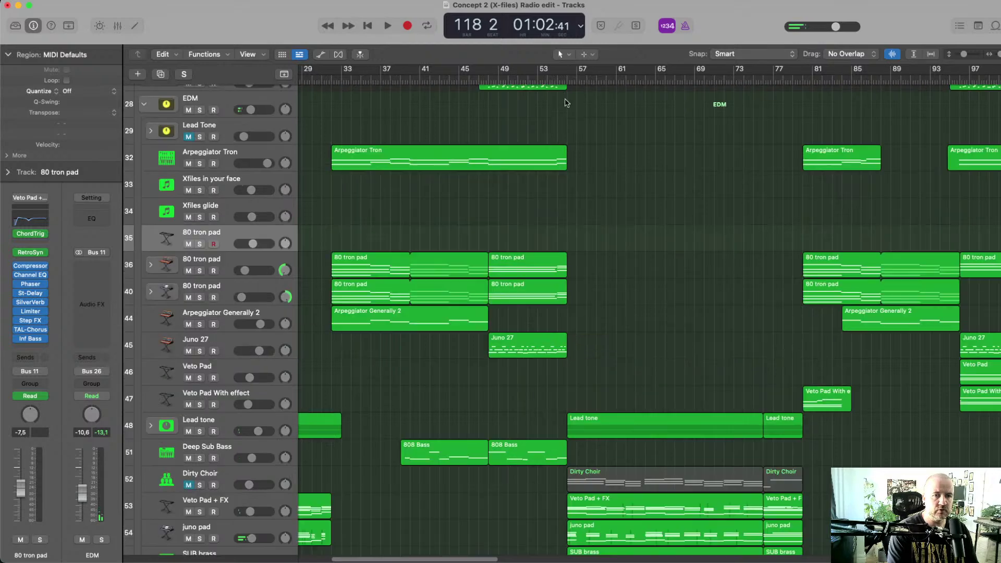
{"action": "scroll", "coordinate": [579, 84], "scroll_direction": "up", "scroll_amount": 3}
{"action": "left_click", "coordinate": [557, 80]}
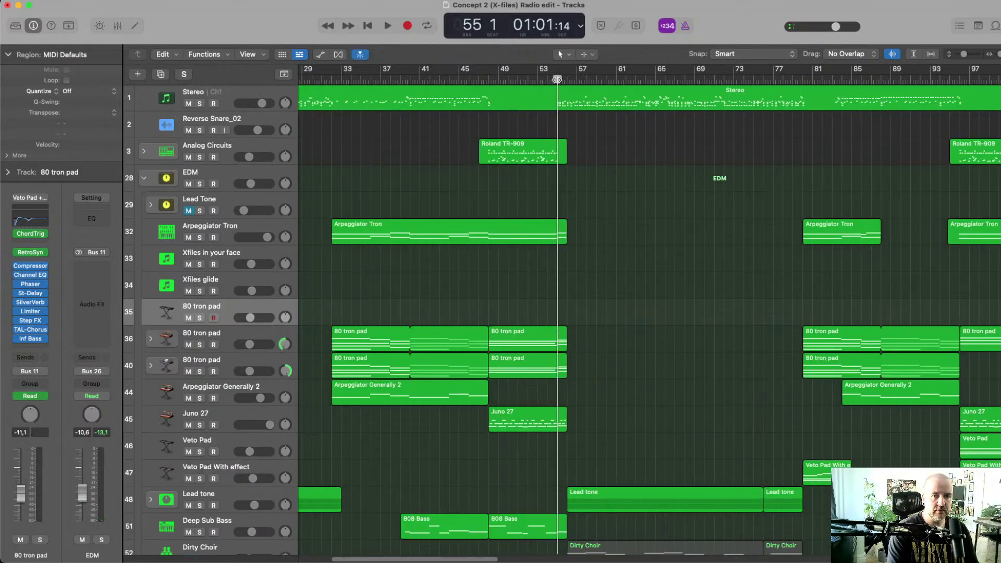
{"action": "key", "text": "space"}
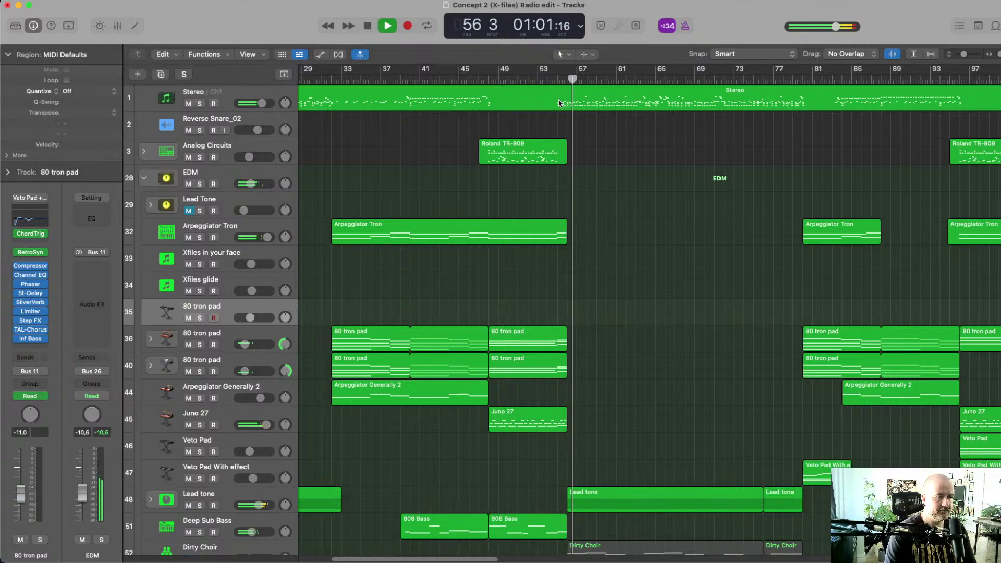
{"action": "scroll", "coordinate": [610, 250], "scroll_direction": "down", "scroll_amount": 5}
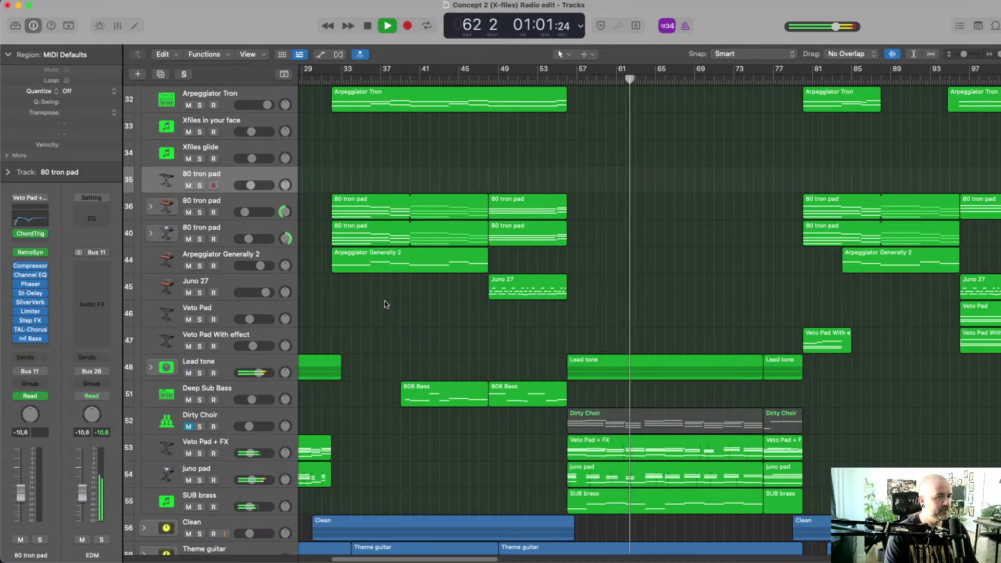
{"action": "key", "text": "space"}
Play the mix from about bar 103 into the second section with the Lead tone region, and stop at bar 111
{"action": "scroll", "coordinate": [589, 272], "scroll_direction": "right", "scroll_amount": 15}
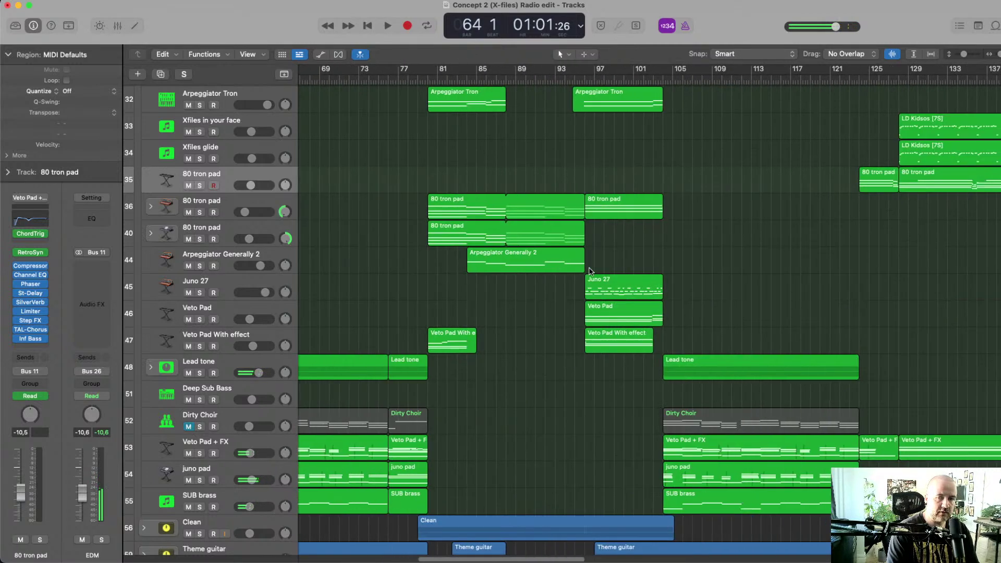
{"action": "left_click", "coordinate": [480, 76]}
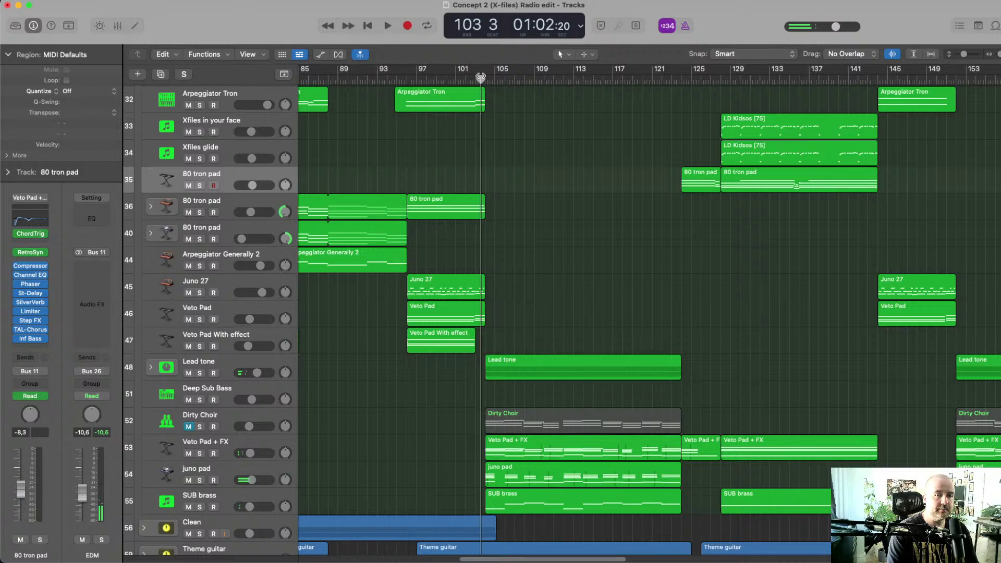
{"action": "left_click", "coordinate": [475, 77]}
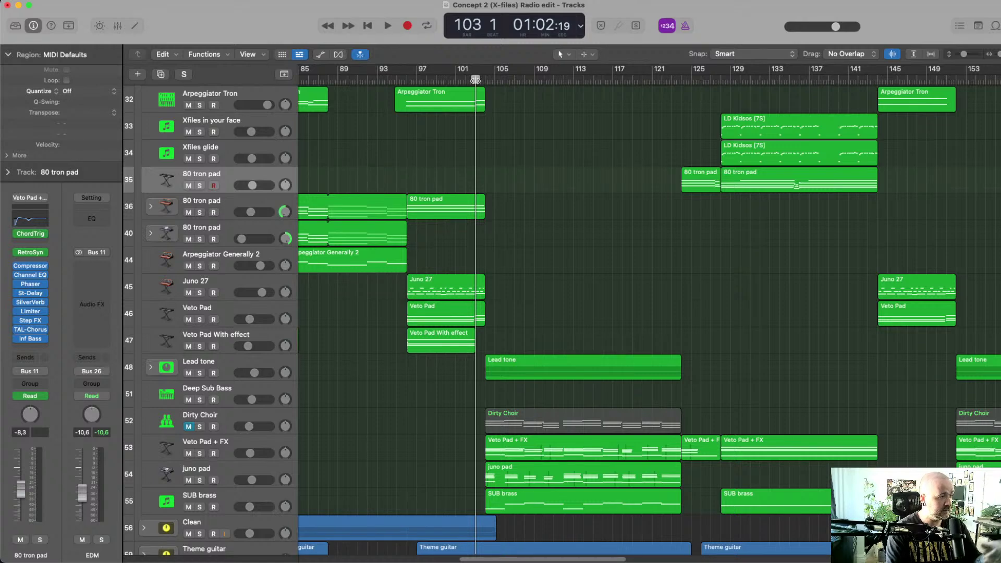
{"action": "left_click", "coordinate": [463, 63]}
{"action": "key", "text": "space"}
{"action": "key", "text": "space"}
{"action": "left_click", "coordinate": [483, 80]}
{"action": "key", "text": "space"}
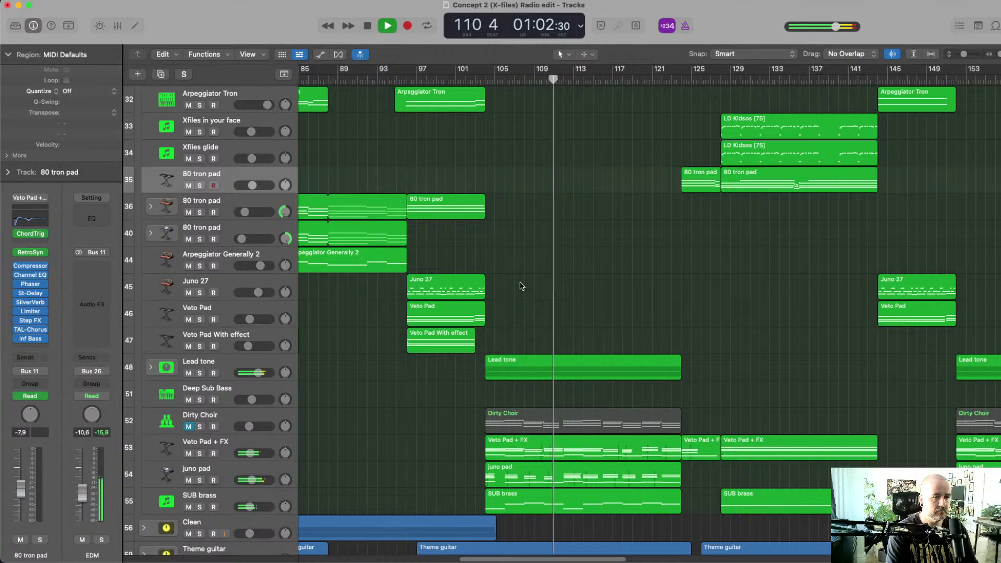
{"action": "key", "text": "space"}
Replay the first Lead tone section from about bar 58 for comparison, and stop around bar 61
{"action": "scroll", "coordinate": [516, 282], "scroll_direction": "left", "scroll_amount": 10}
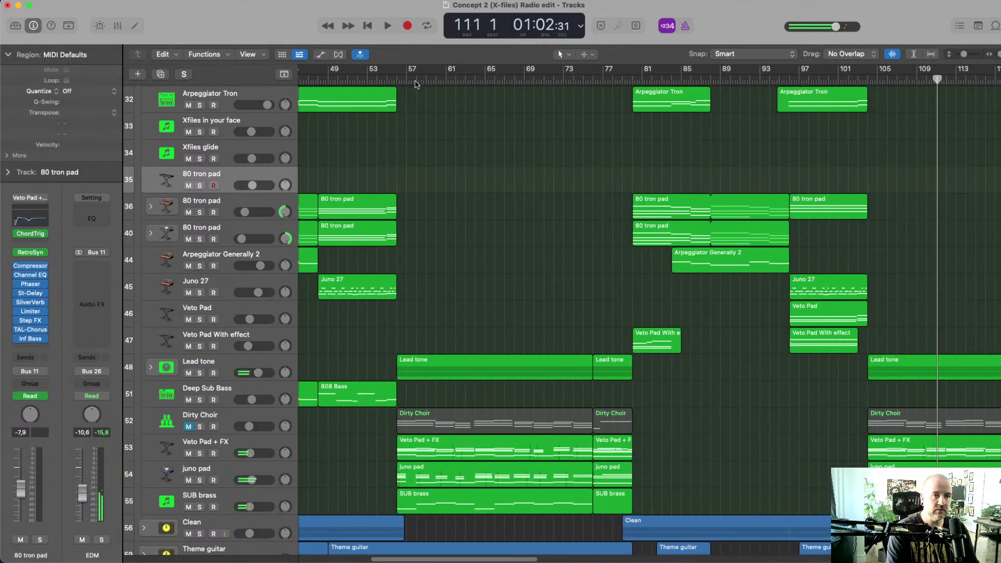
{"action": "left_click", "coordinate": [415, 78]}
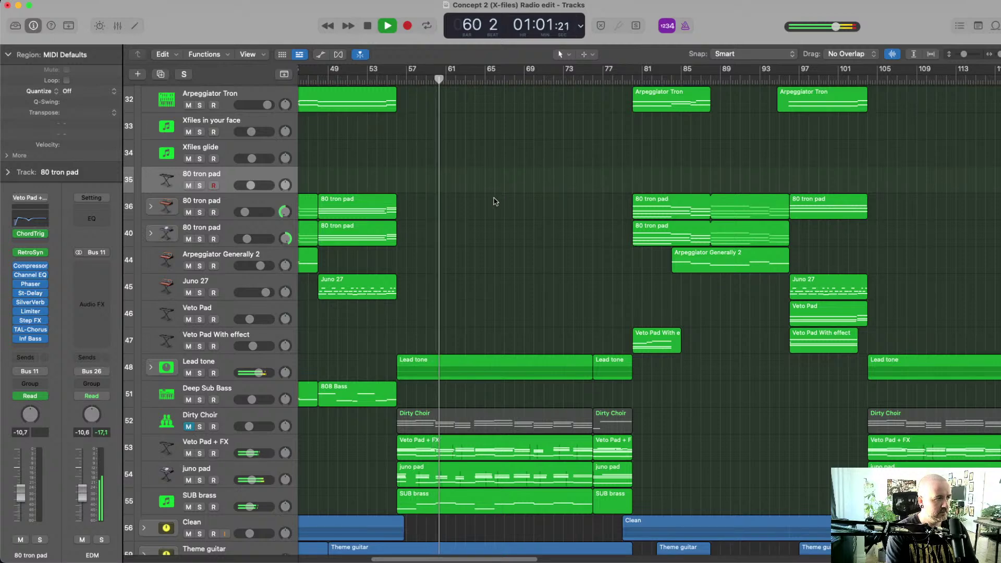
{"action": "key", "text": "space"}
Play the transition from bar 123 to bar 126 while examining the synth, guitar and vocal regions around it
{"action": "scroll", "coordinate": [423, 221], "scroll_direction": "right", "scroll_amount": 15}
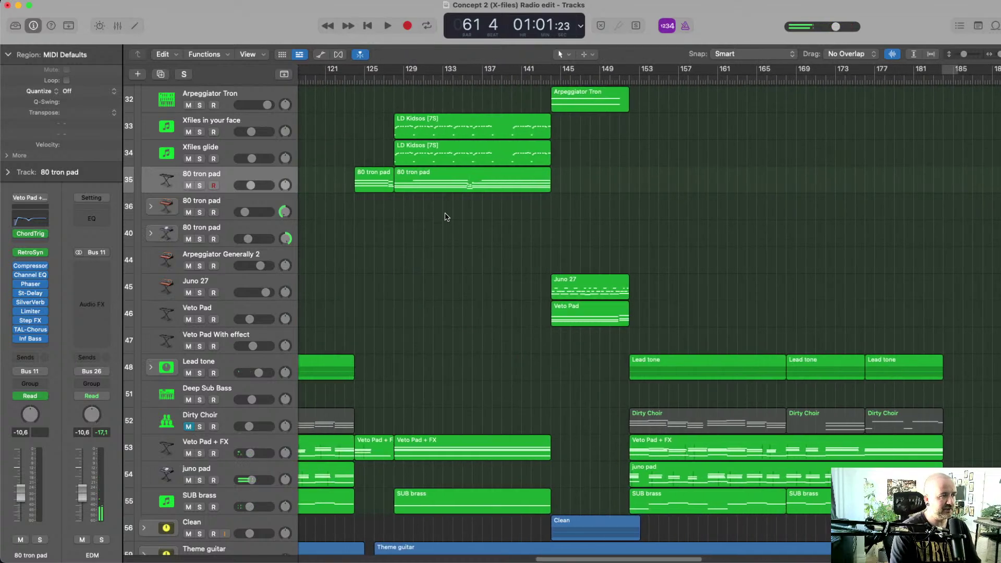
{"action": "scroll", "coordinate": [431, 208], "scroll_direction": "up", "scroll_amount": 5}
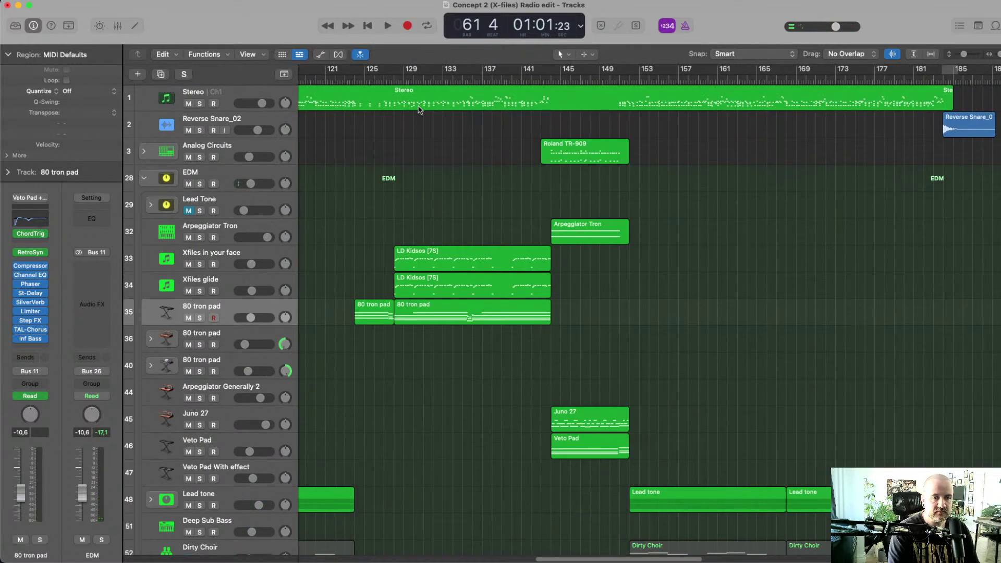
{"action": "scroll", "coordinate": [422, 111], "scroll_direction": "left", "scroll_amount": 5}
{"action": "scroll", "coordinate": [432, 113], "scroll_direction": "down", "scroll_amount": 9}
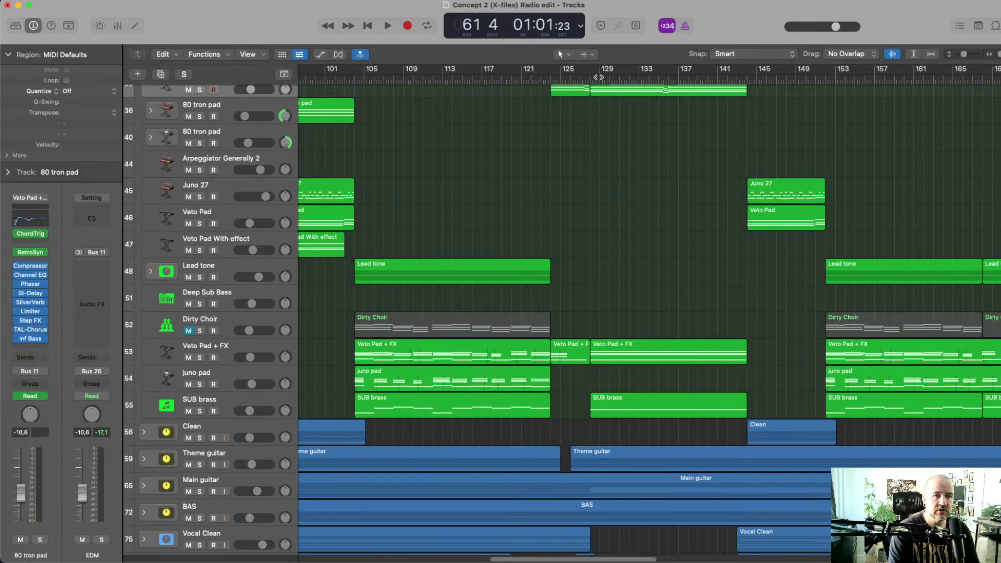
{"action": "left_click", "coordinate": [540, 78]}
{"action": "scroll", "coordinate": [544, 140], "scroll_direction": "up", "scroll_amount": 8}
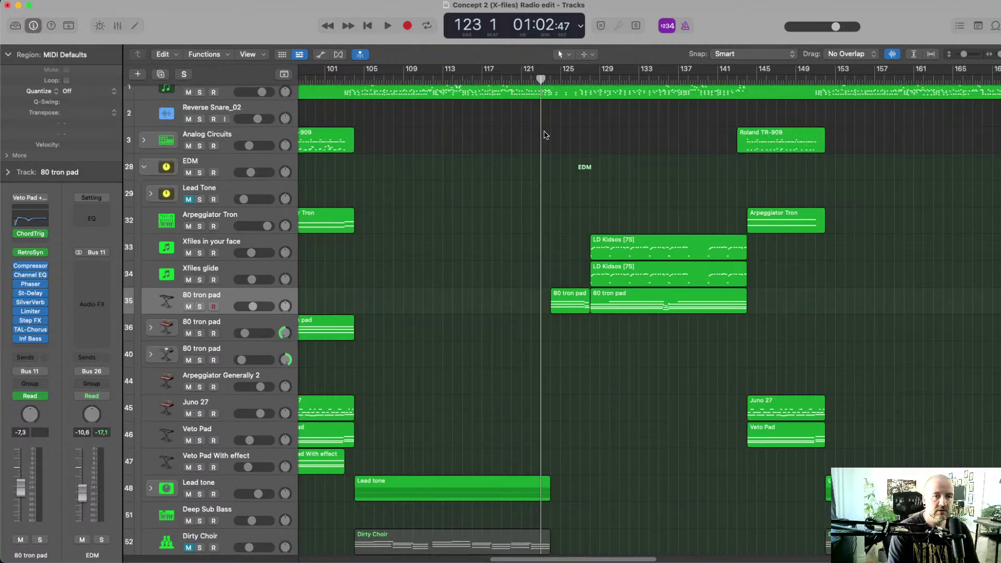
{"action": "scroll", "coordinate": [544, 135], "scroll_direction": "down", "scroll_amount": 6}
{"action": "scroll", "coordinate": [544, 135], "scroll_direction": "up", "scroll_amount": 8}
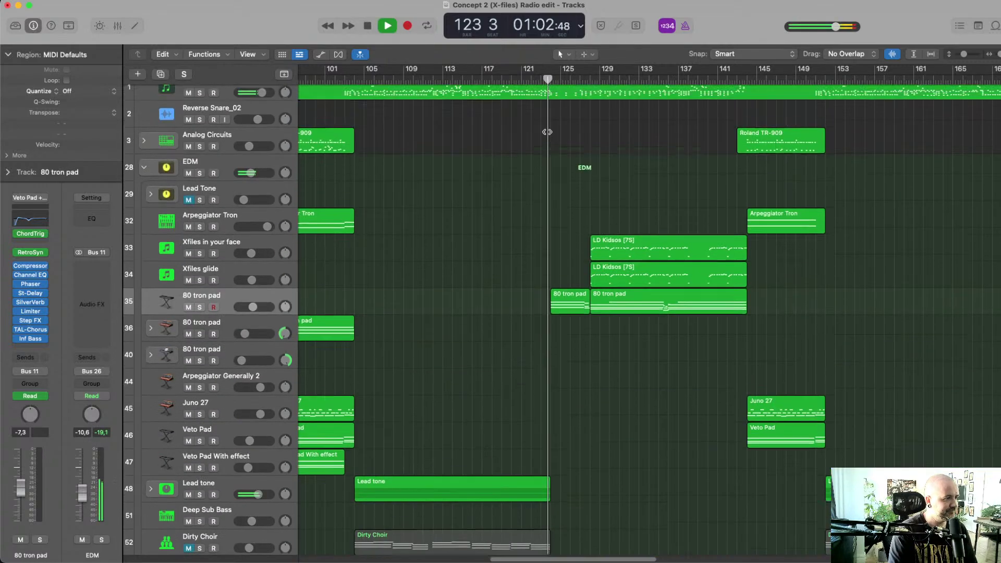
{"action": "scroll", "coordinate": [547, 138], "scroll_direction": "down", "scroll_amount": 10}
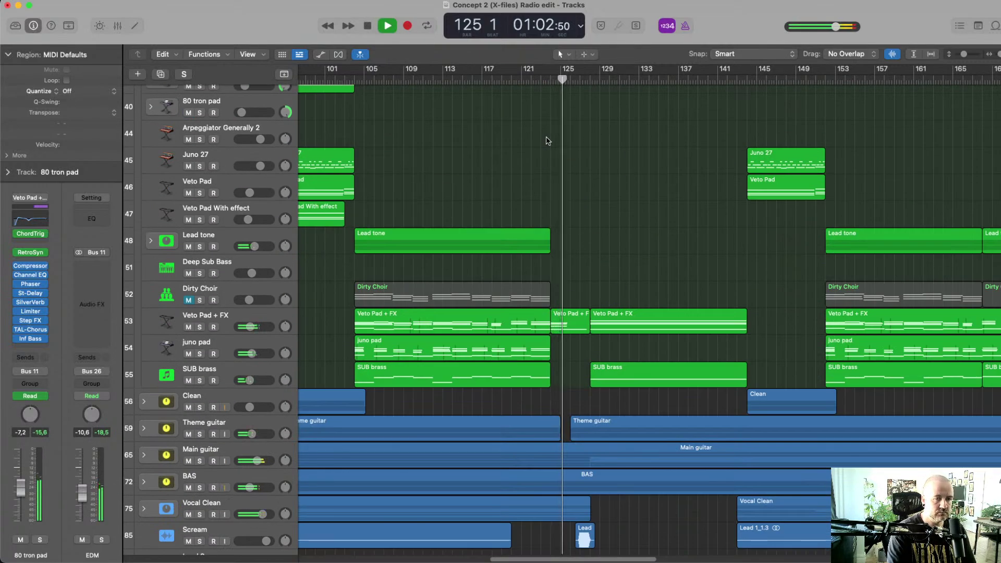
{"action": "key", "text": "space"}
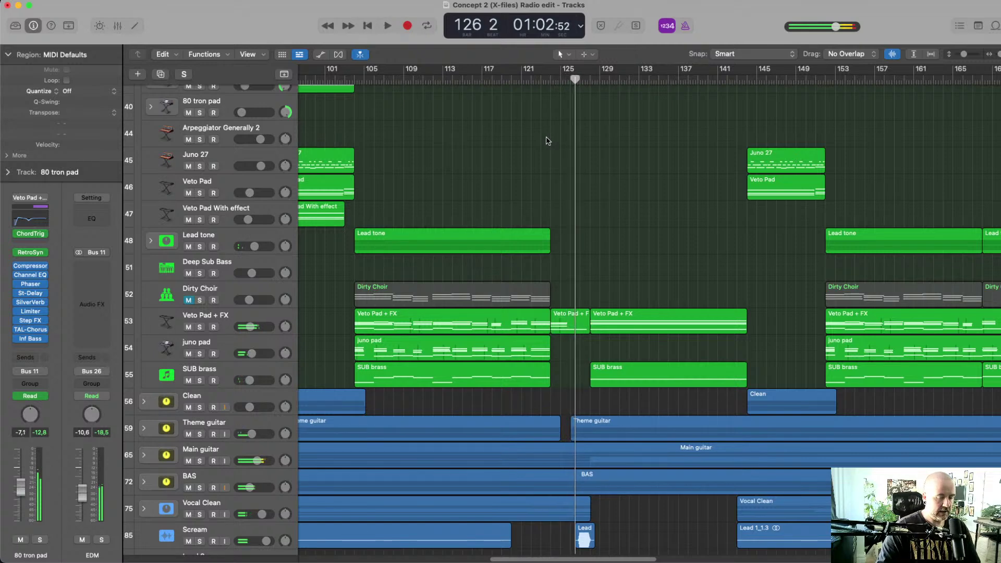
Solo the SUB brass track, play it from about bar 104, and stop around bar 108
{"action": "left_click", "coordinate": [200, 380]}
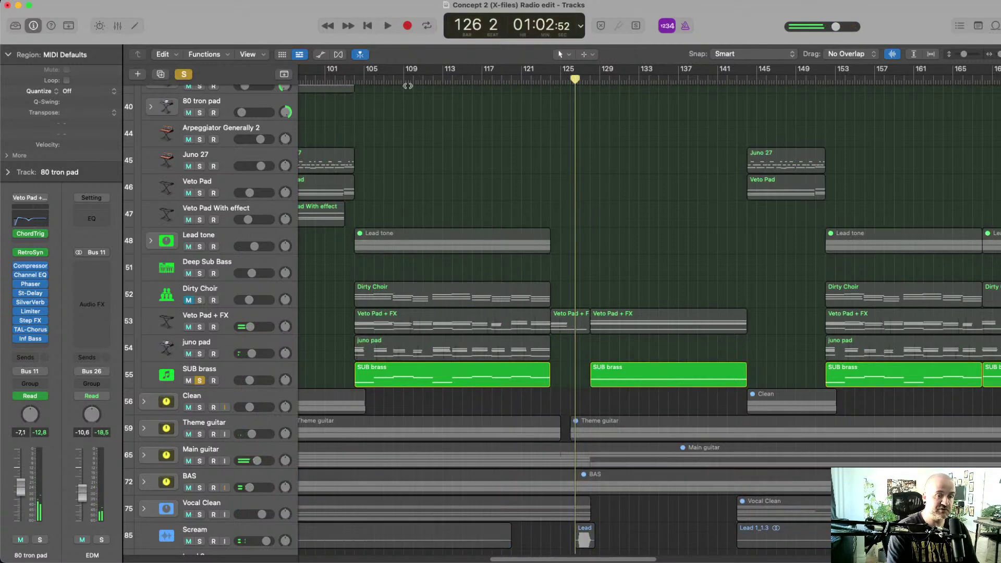
{"action": "left_click", "coordinate": [359, 79]}
{"action": "left_click", "coordinate": [354, 79]}
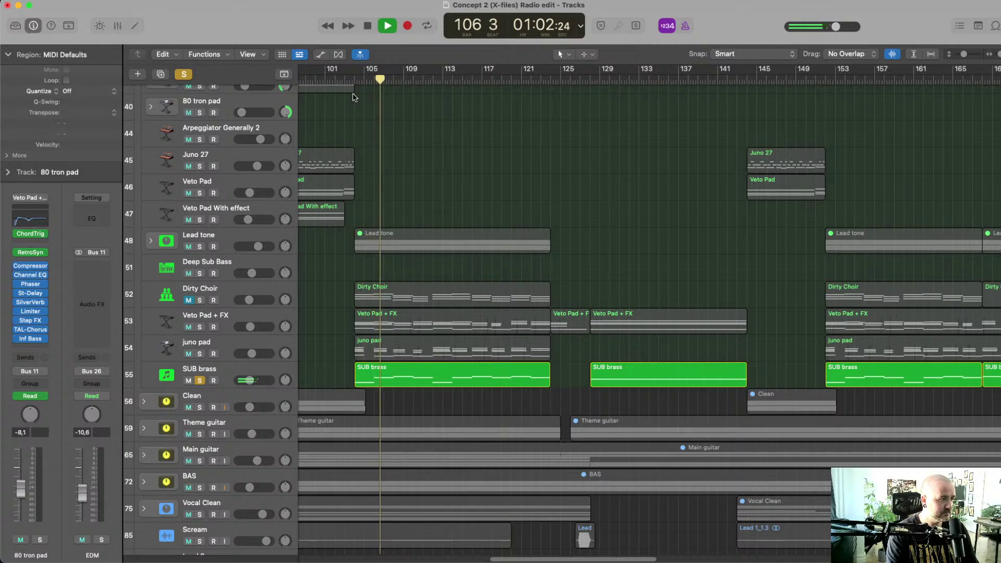
{"action": "key", "text": "space"}
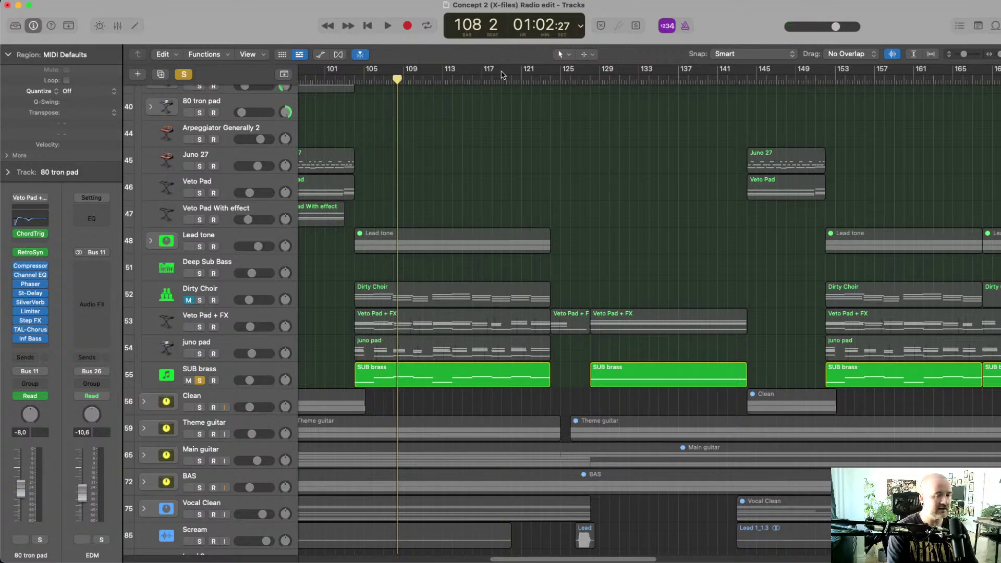
Place the playhead at bar 125, display track automation to examine the SUB brass volume curve, and hide it again
{"action": "left_click", "coordinate": [560, 78]}
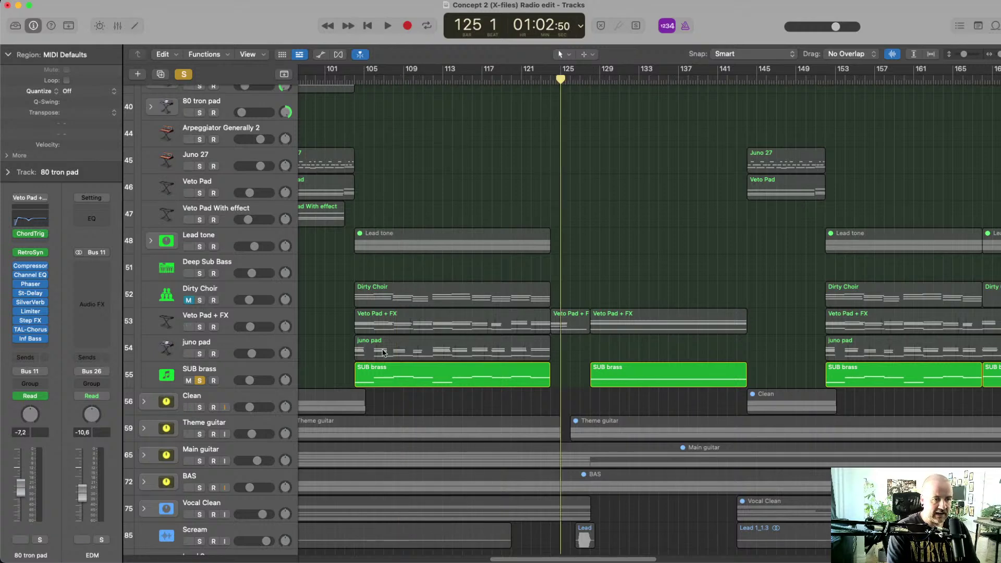
{"action": "key", "text": "a"}
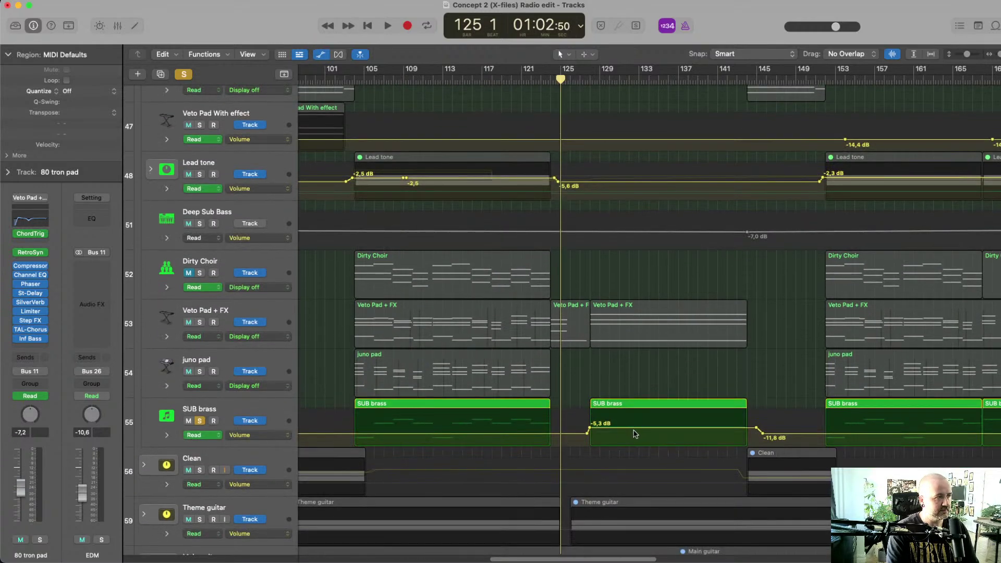
{"action": "key", "text": "a"}
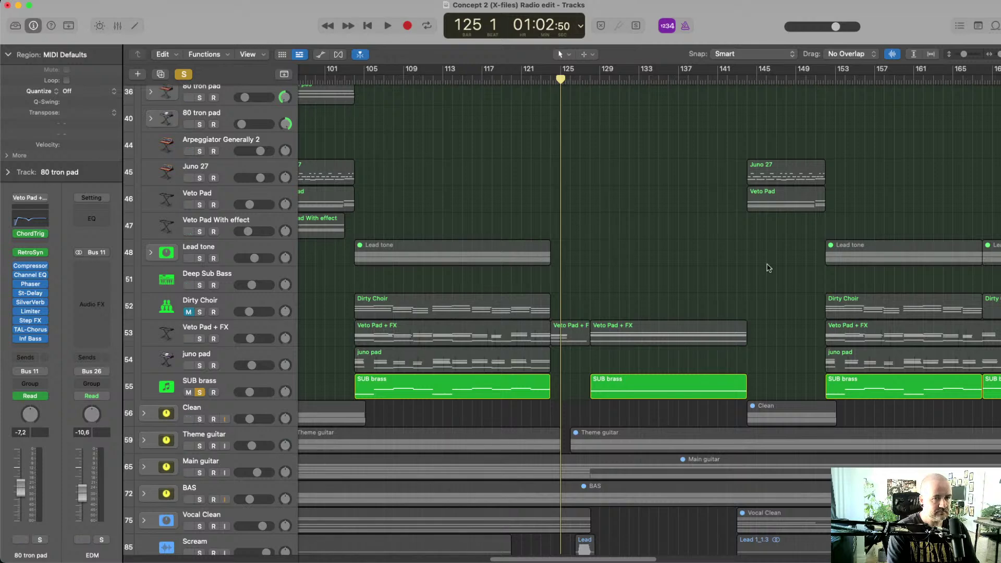
Clear the SUB brass solo and play the full mix through the transition from about bar 122
{"action": "left_click", "coordinate": [184, 74]}
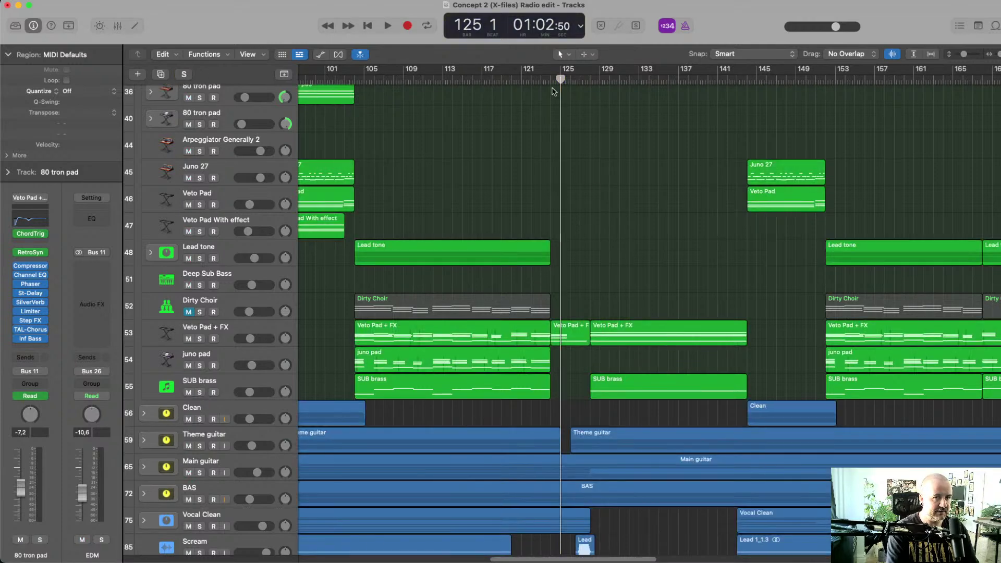
{"action": "left_click", "coordinate": [551, 79]}
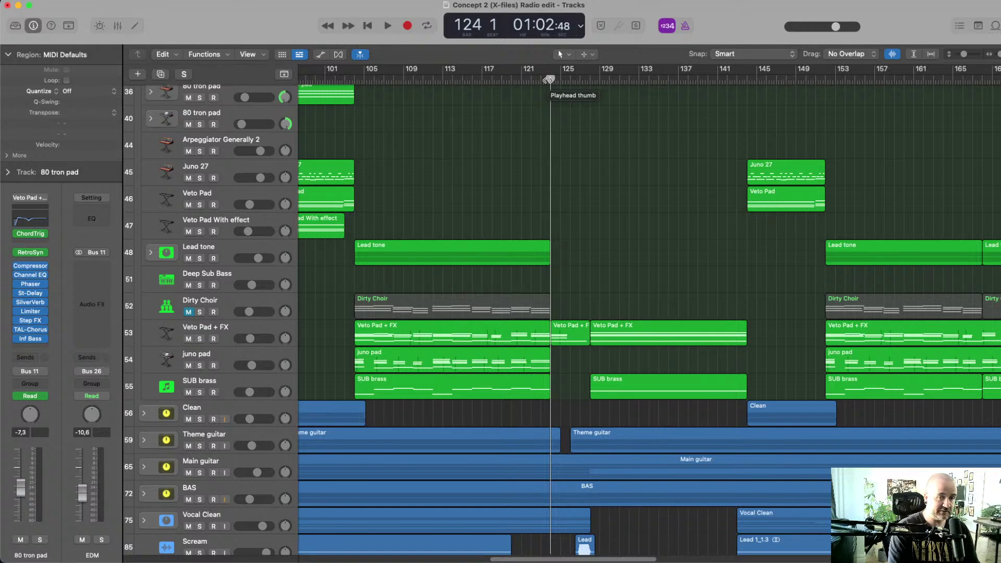
{"action": "left_click_drag", "start_coordinate": [548, 78], "coordinate": [532, 78]}
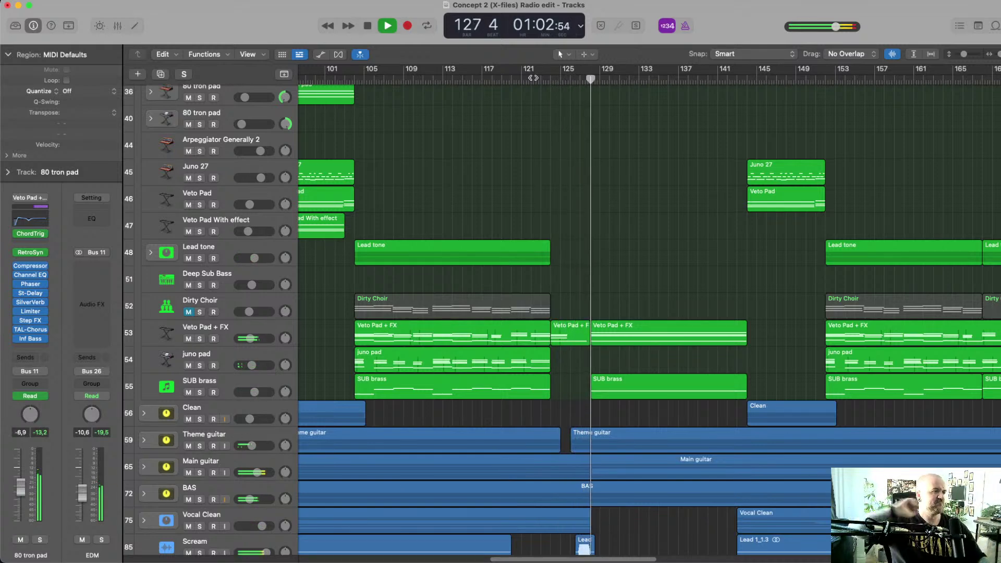
Mute and unmute SUB brass during playback to compare the section, and stop around bar 144
{"action": "left_click", "coordinate": [189, 393]}
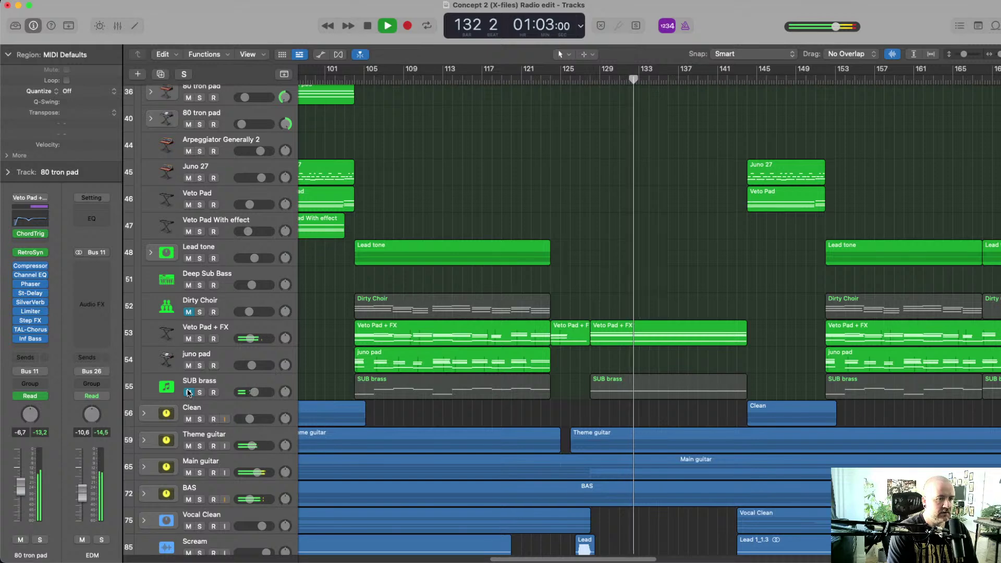
{"action": "left_click", "coordinate": [189, 392]}
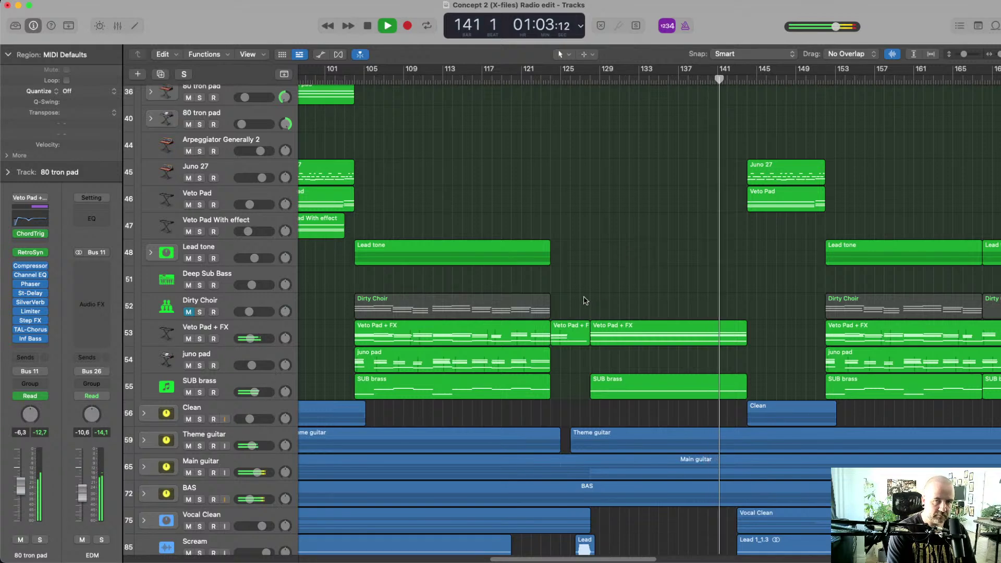
{"action": "scroll", "coordinate": [585, 300], "scroll_direction": "up", "scroll_amount": 5}
{"action": "scroll", "coordinate": [219, 248], "scroll_direction": "up", "scroll_amount": 4}
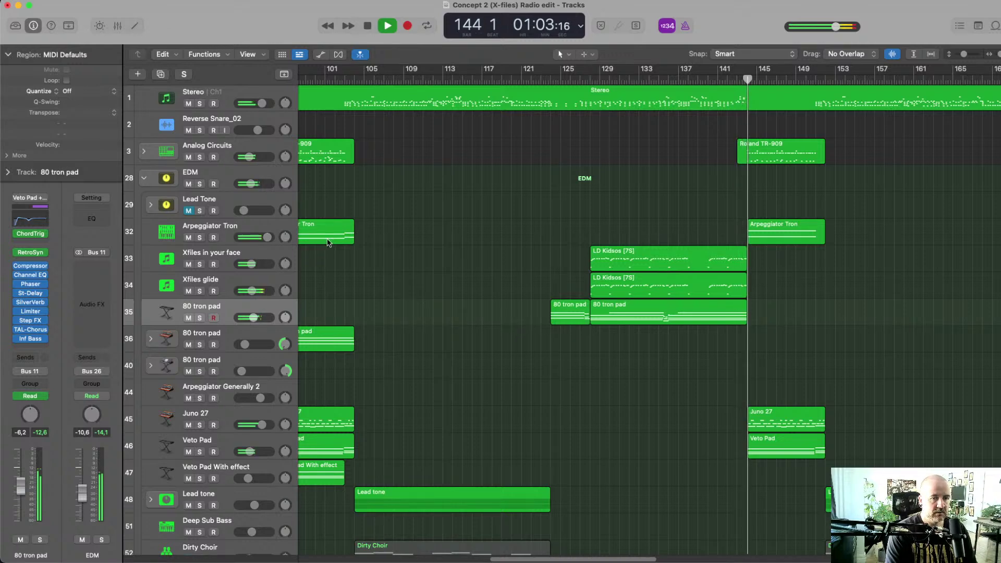
{"action": "scroll", "coordinate": [431, 252], "scroll_direction": "down", "scroll_amount": 4}
{"action": "key", "text": "space"}
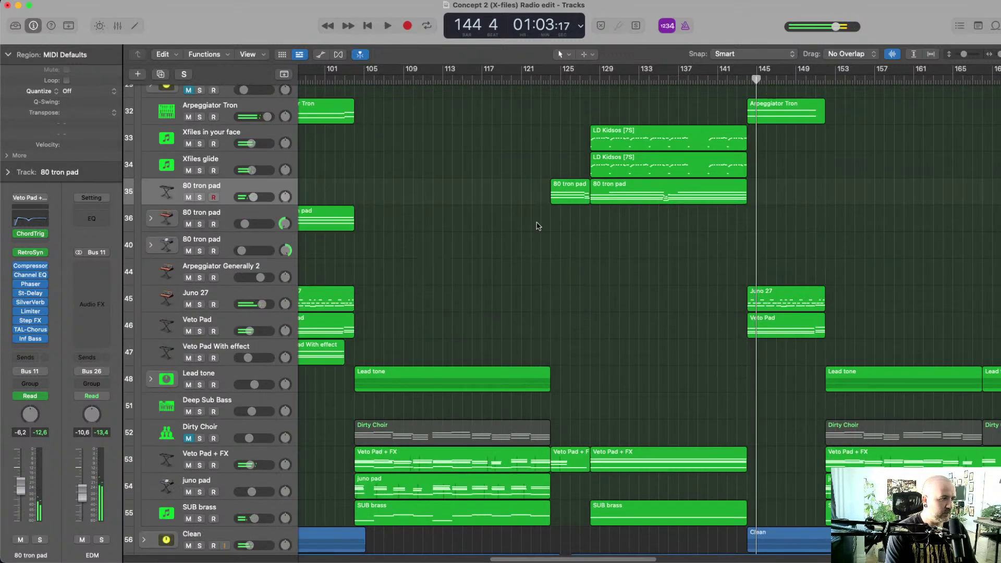
Play the last section from bar 151 while examining the synth layers and the Stereo drum region
{"action": "scroll", "coordinate": [542, 233], "scroll_direction": "right", "scroll_amount": 5}
{"action": "left_click", "coordinate": [599, 80]}
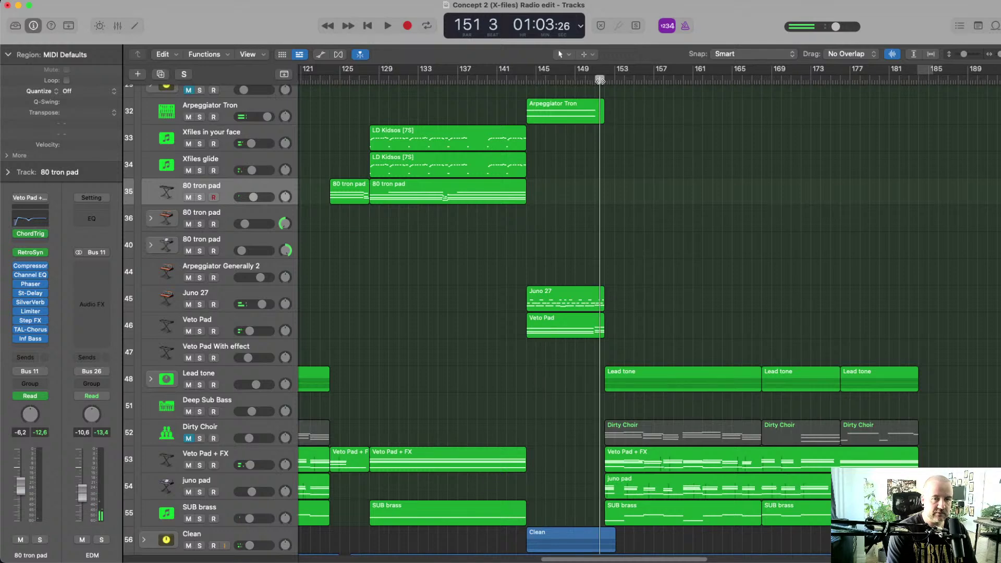
{"action": "key", "text": "space"}
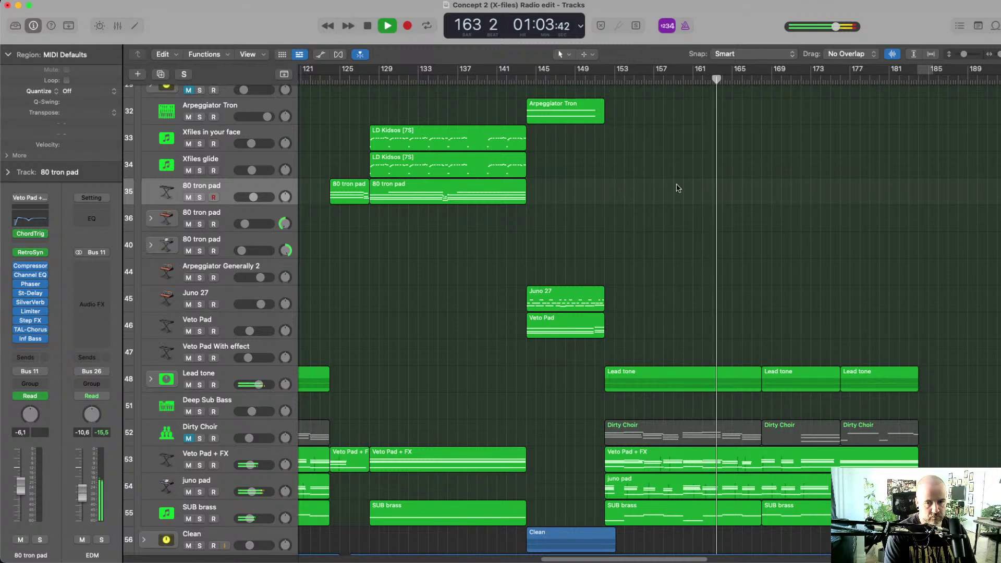
{"action": "scroll", "coordinate": [690, 211], "scroll_direction": "up", "scroll_amount": 2}
{"action": "scroll", "coordinate": [691, 211], "scroll_direction": "up", "scroll_amount": 3}
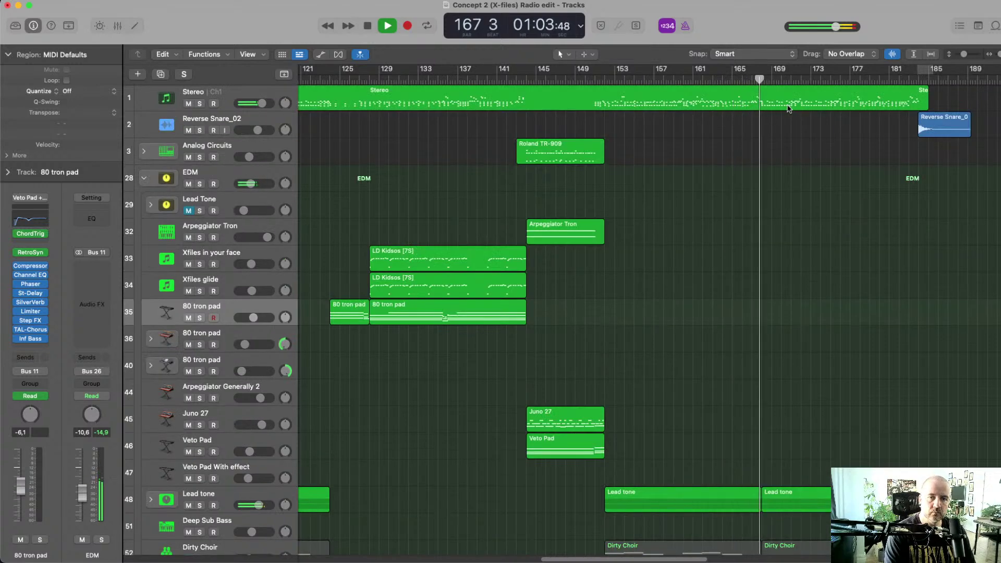
Open the Stereo drum region in the Piano Roll at bar 161 and play its notes to about bar 162
{"action": "double_click", "coordinate": [714, 108]}
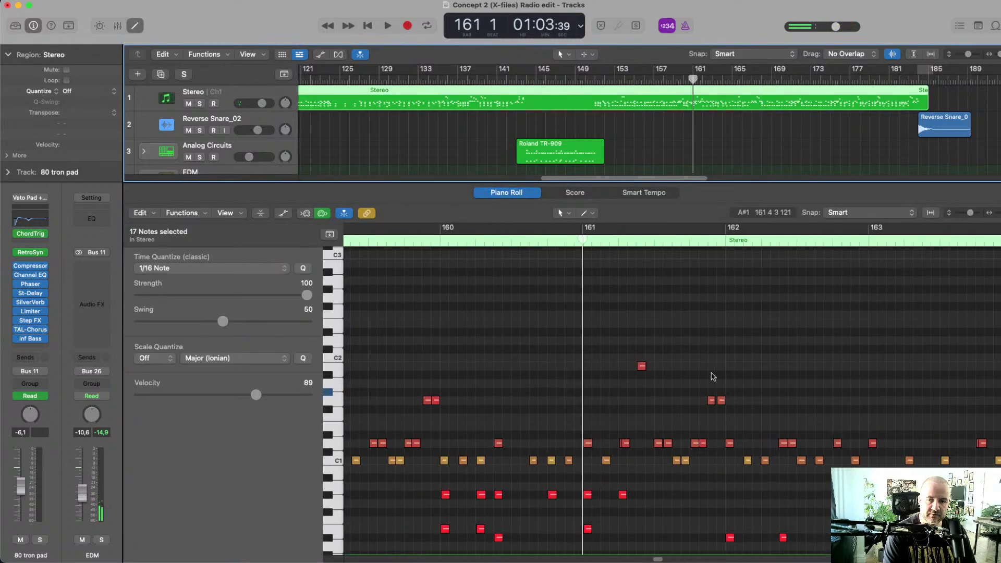
{"action": "key", "text": "space"}
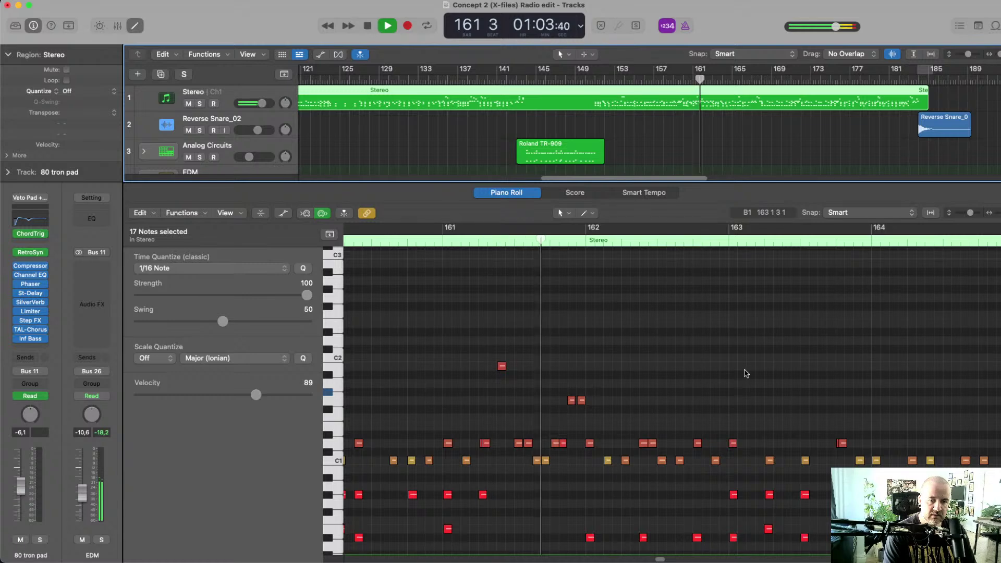
{"action": "key", "text": "space"}
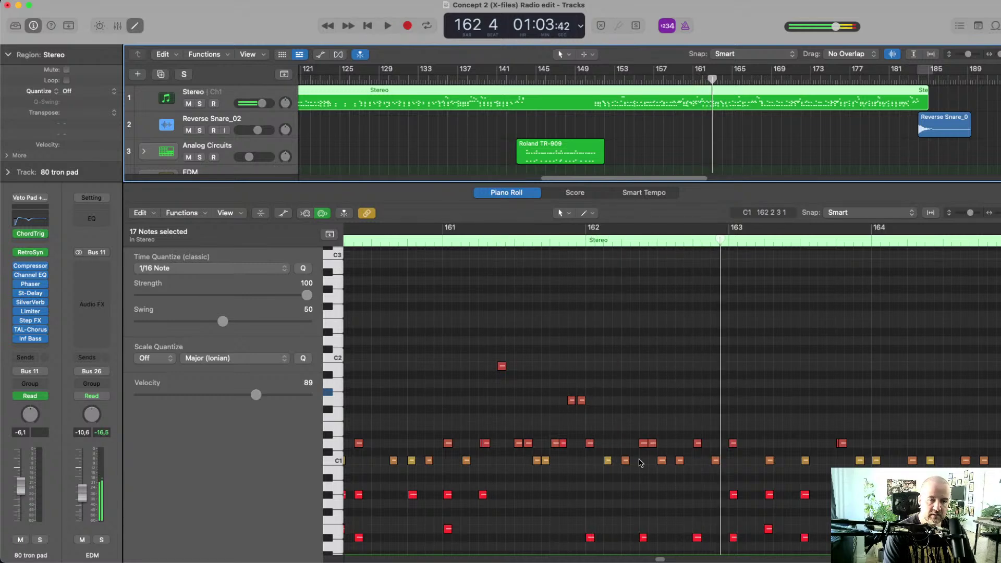
Move the second of the paired drum notes midway through bar 162 slightly later, and replay that bar
{"action": "left_click", "coordinate": [652, 444]}
{"action": "left_click_drag", "start_coordinate": [651, 444], "coordinate": [670, 445]}
{"action": "left_click", "coordinate": [570, 232]}
{"action": "key", "text": "space"}
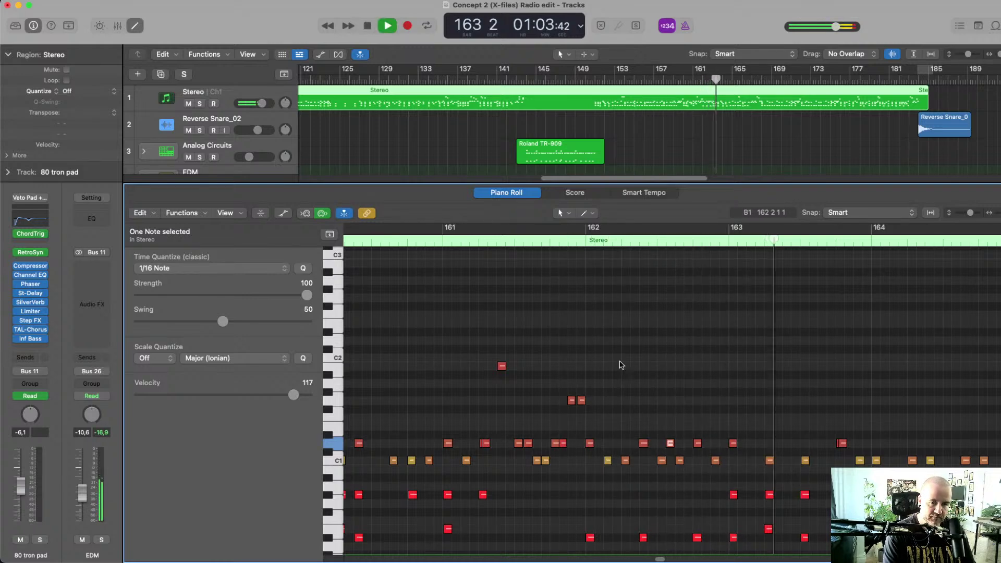
Replay the drum pattern from bar 161 and again from about bar 164, examining its notes in the Piano Roll
{"action": "left_click", "coordinate": [444, 245]}
{"action": "key", "text": "space"}
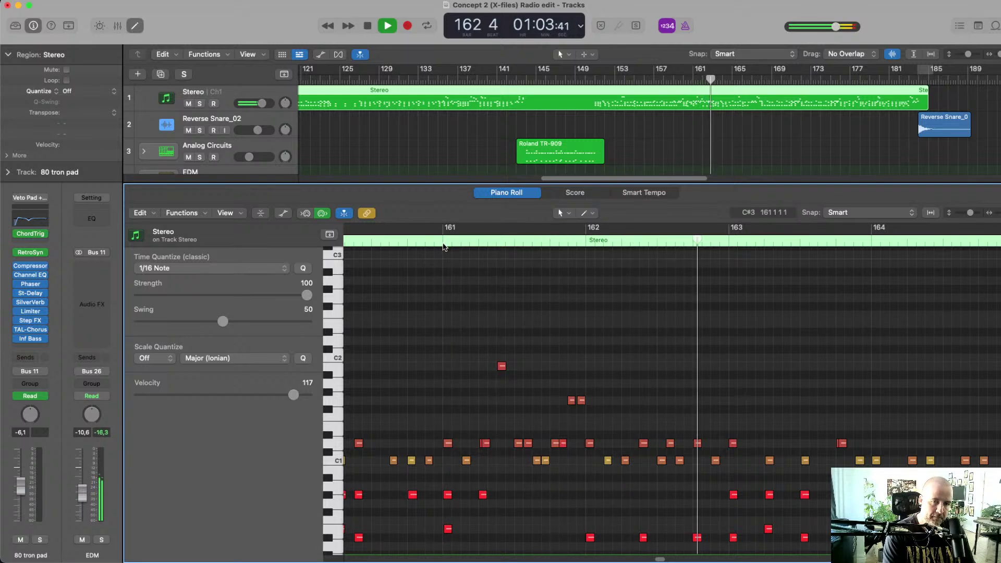
{"action": "key", "text": "space"}
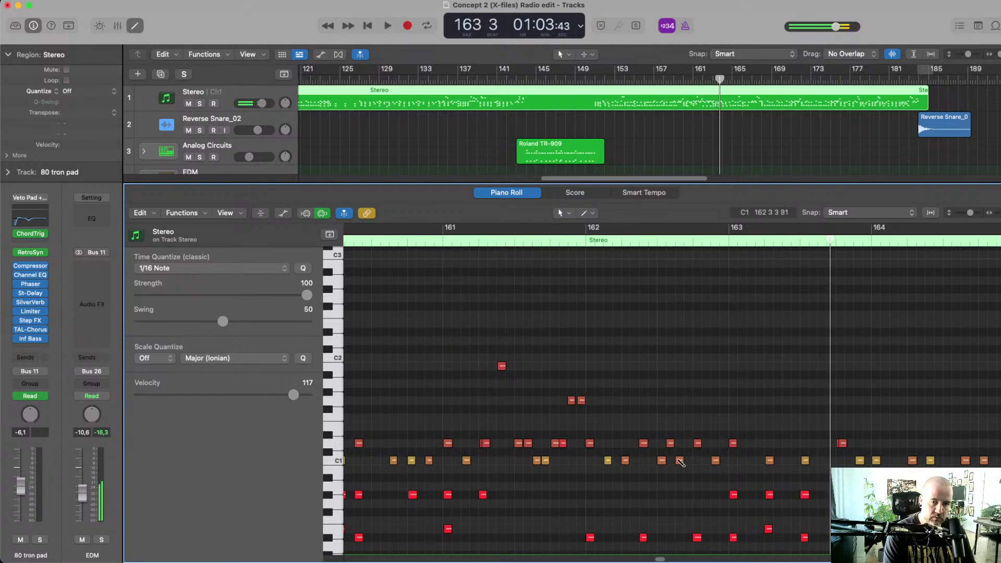
{"action": "left_click", "coordinate": [506, 238]}
{"action": "key", "text": "space"}
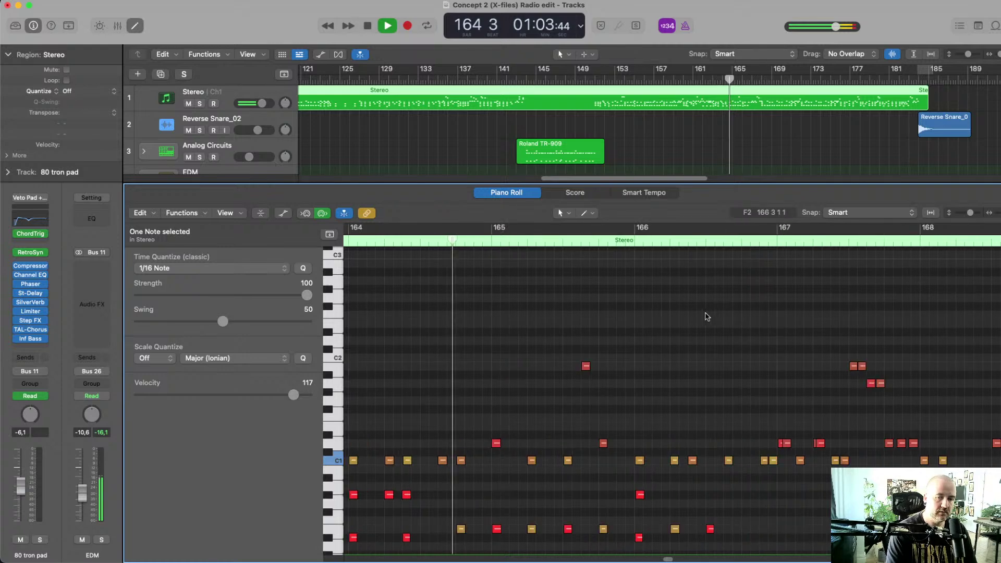
{"action": "key", "text": "space"}
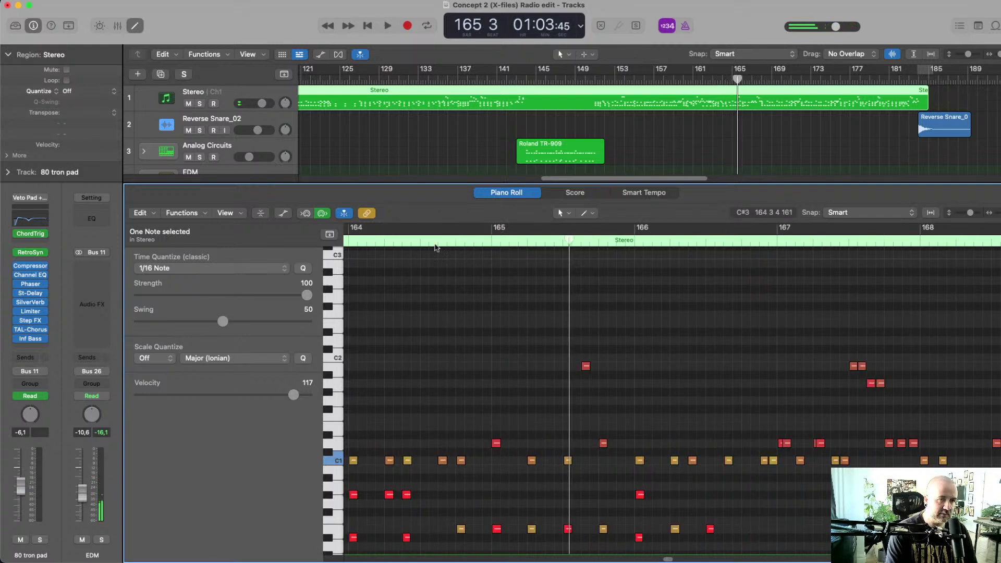
{"action": "left_click", "coordinate": [386, 242]}
{"action": "key", "text": "space"}
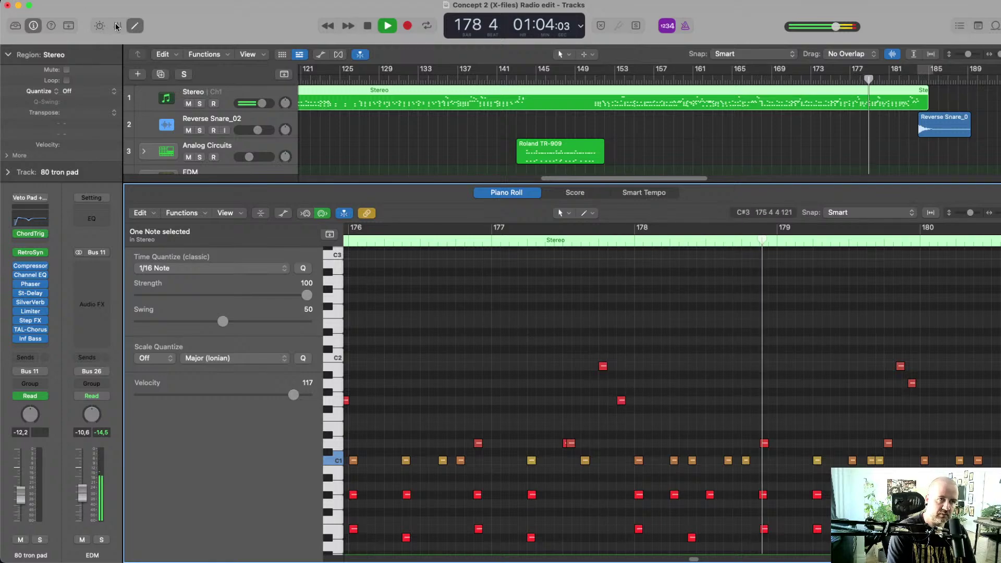
Close the Piano Roll, raise the Lead tone volume automation from bar 176 to +2.7 dB, and replay from about bar 174
{"action": "left_click", "coordinate": [134, 26]}
{"action": "scroll", "coordinate": [692, 313], "scroll_direction": "down", "scroll_amount": 10}
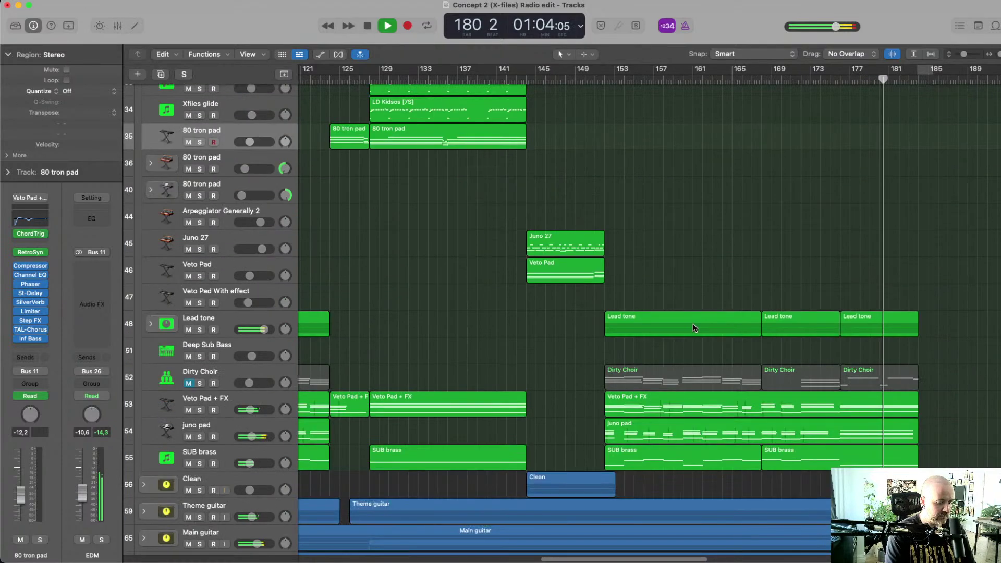
{"action": "key", "text": "a"}
{"action": "left_click_drag", "start_coordinate": [850, 343], "coordinate": [869, 320]}
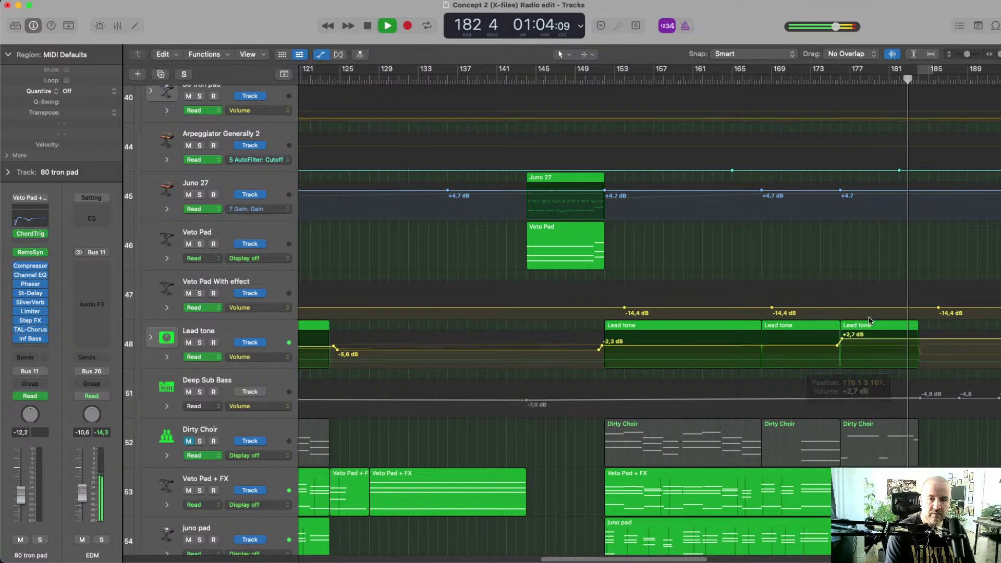
{"action": "left_click", "coordinate": [821, 82]}
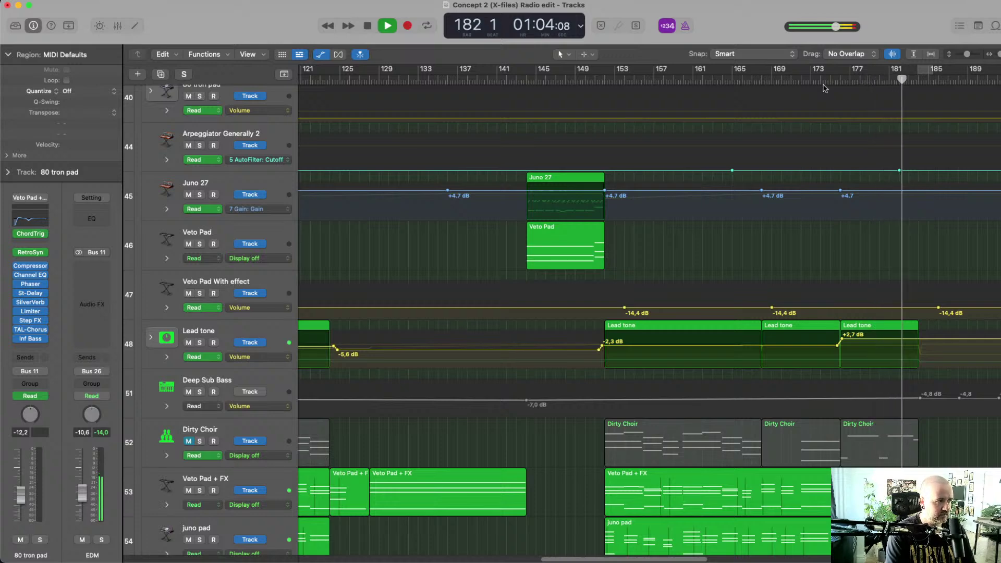
{"action": "key", "text": "space"}
{"action": "key", "text": "a"}
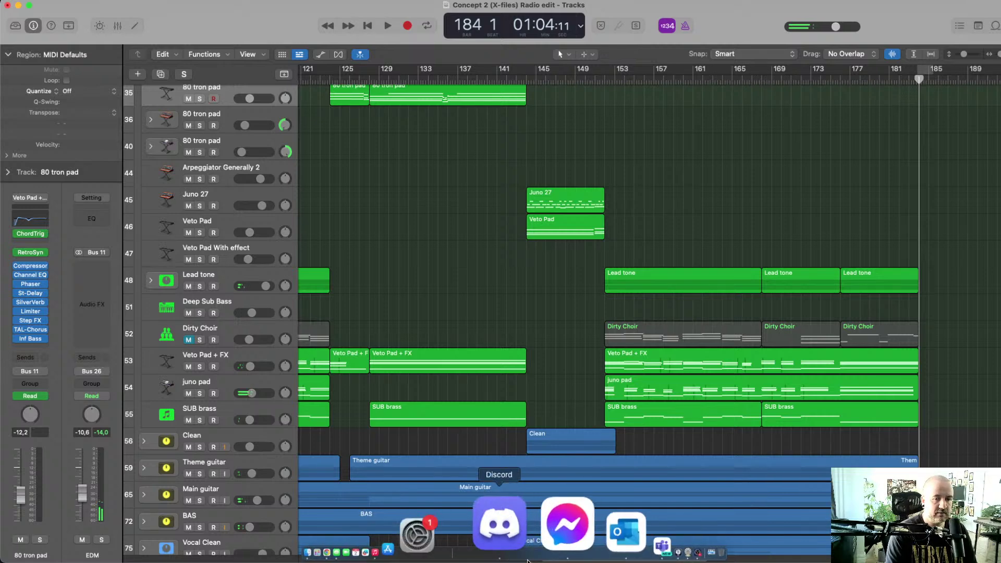
Collapse the EDM track stack, and switch to Apple Music to play the reference song "Dimitri" by Outcast Complex
{"action": "scroll", "coordinate": [630, 290], "scroll_direction": "up", "scroll_amount": 5}
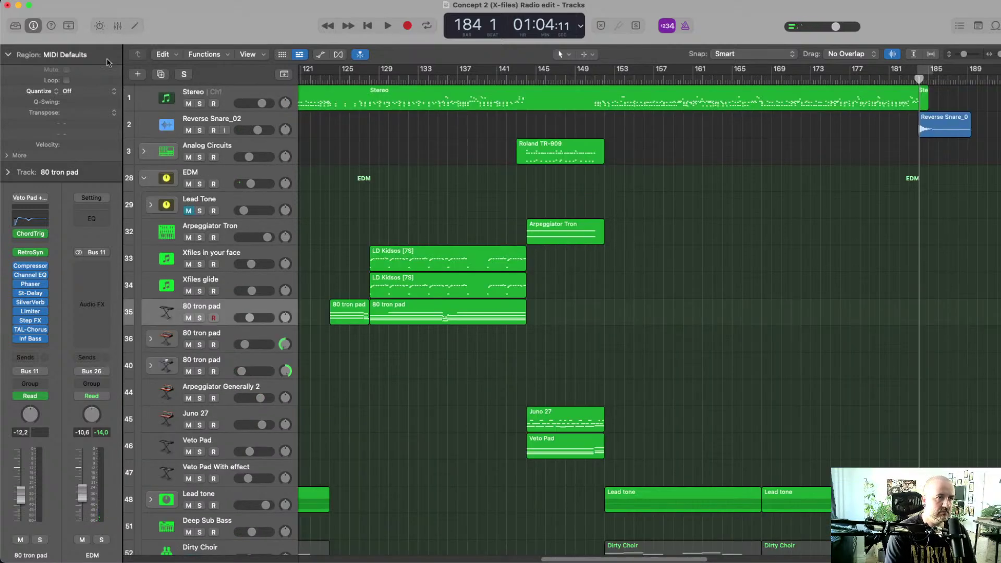
{"action": "left_click", "coordinate": [143, 177]}
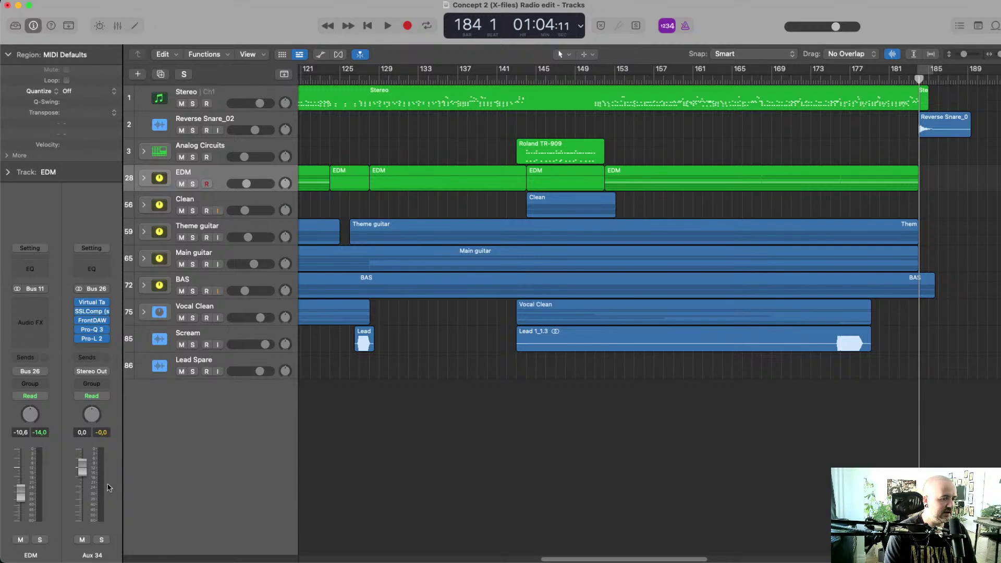
{"action": "left_click", "coordinate": [505, 532]}
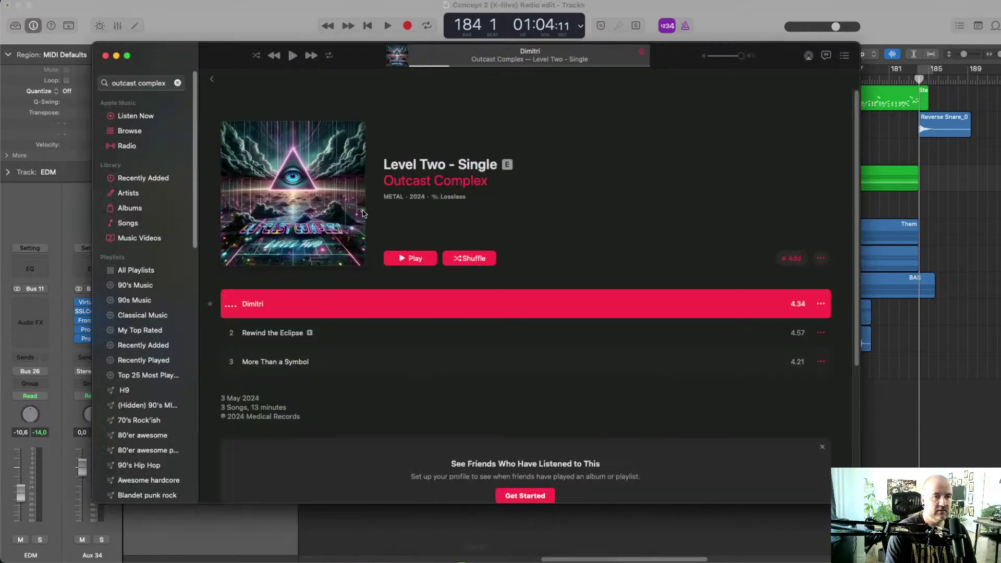
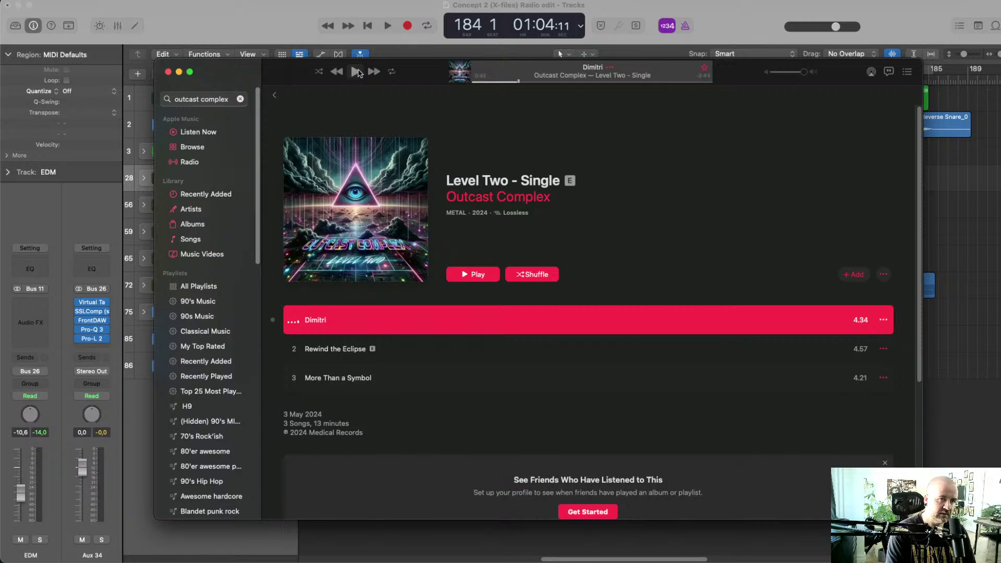
Switch back to Logic Pro and play the project from about bar 16 to bar 25 against the reference
{"action": "left_click", "coordinate": [299, 9]}
{"action": "scroll", "coordinate": [426, 152], "scroll_direction": "left", "scroll_amount": 10}
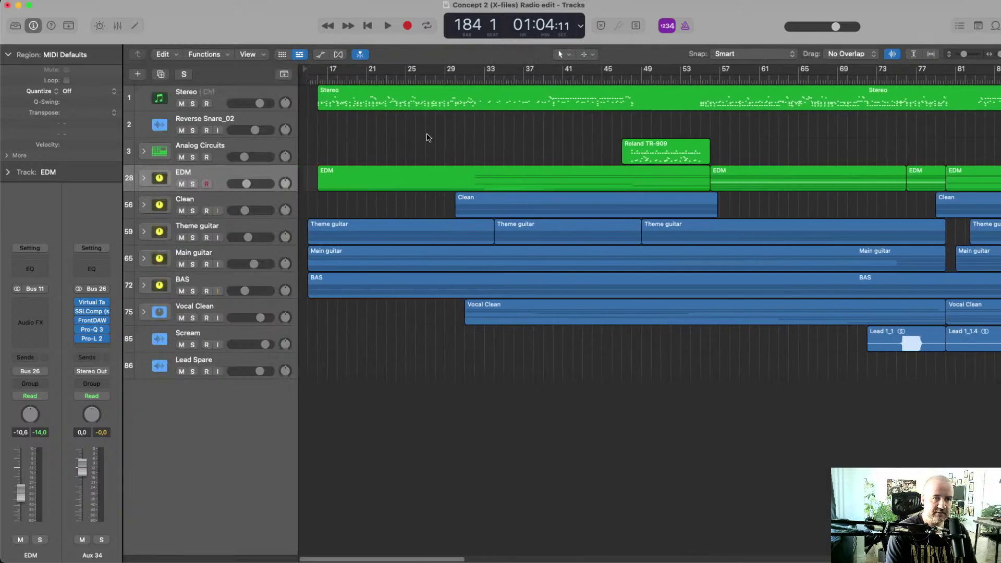
{"action": "left_click", "coordinate": [324, 79]}
{"action": "key", "text": "space"}
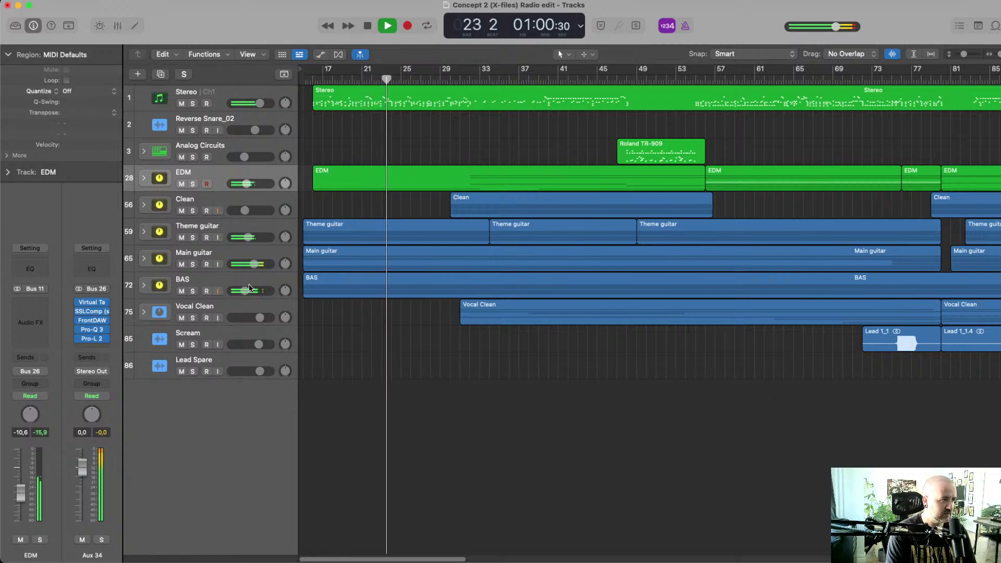
{"action": "key", "text": "space"}
Switch to Apple Music to hear "Dimitri" again, pause it, and return to Logic Pro
{"action": "key", "text": "ctrl+Up"}
{"action": "left_click", "coordinate": [730, 157]}
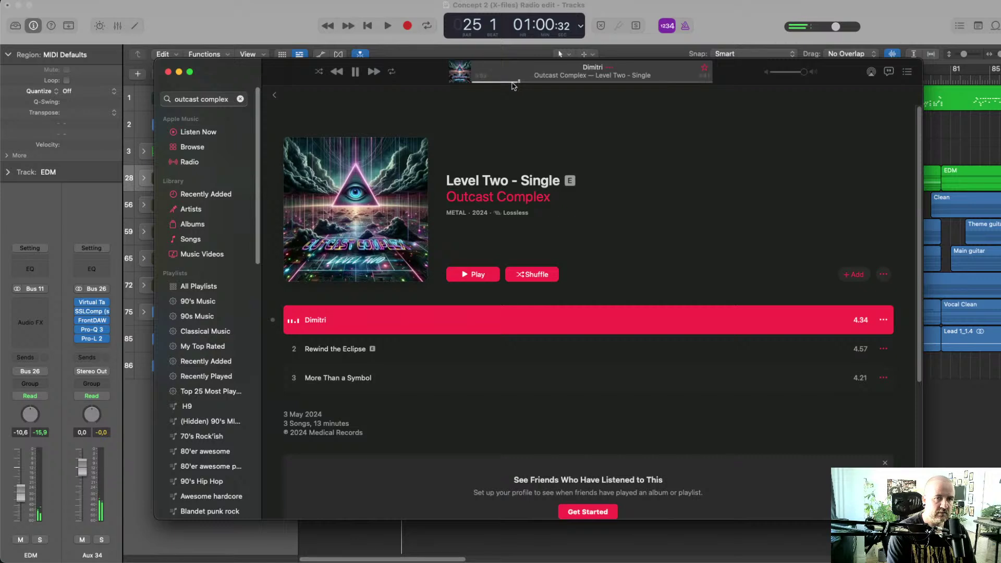
{"action": "left_click", "coordinate": [354, 73]}
{"action": "key", "text": "super+Tab"}
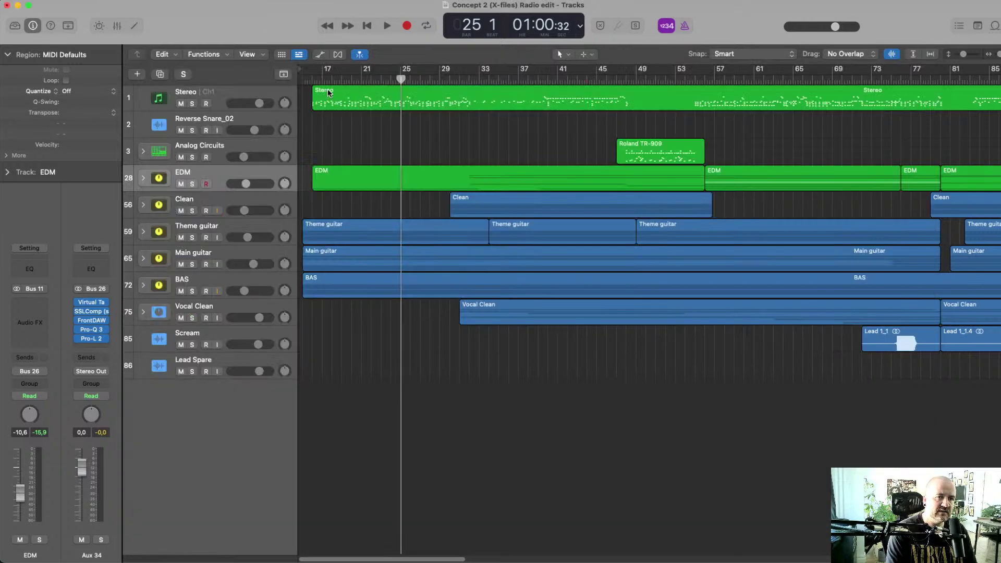
Replay the project from about bar 16, show the Mixer, and inspect the Pro-Q 3 EQ on the ROOM channel
{"action": "key", "text": "Return"}
{"action": "key", "text": "space"}
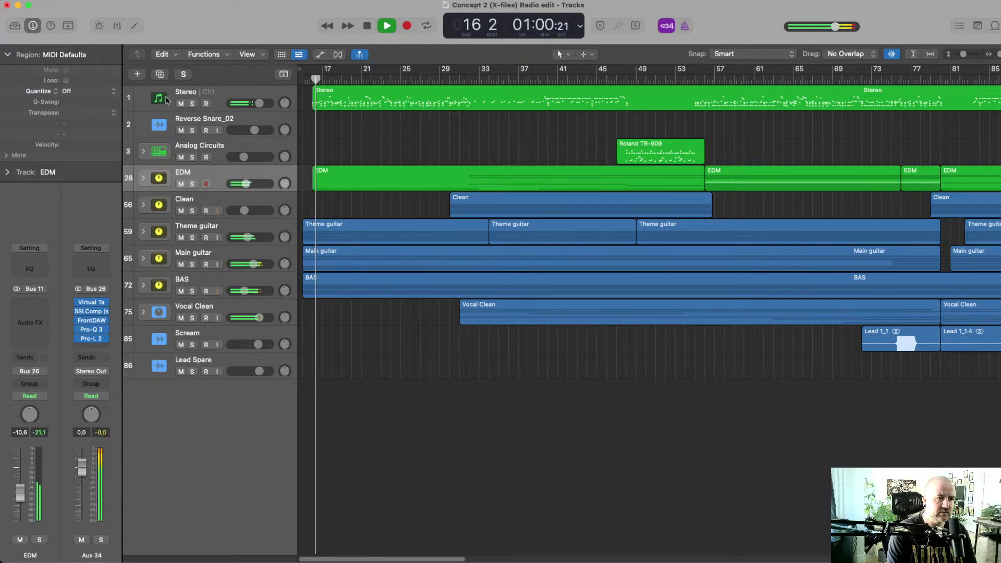
{"action": "left_click", "coordinate": [117, 25]}
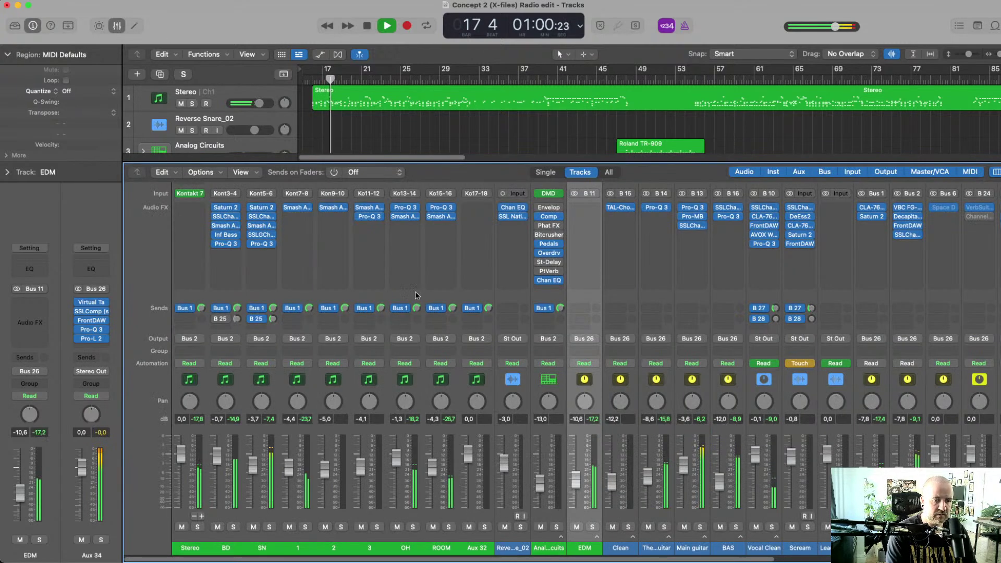
{"action": "left_click", "coordinate": [441, 207]}
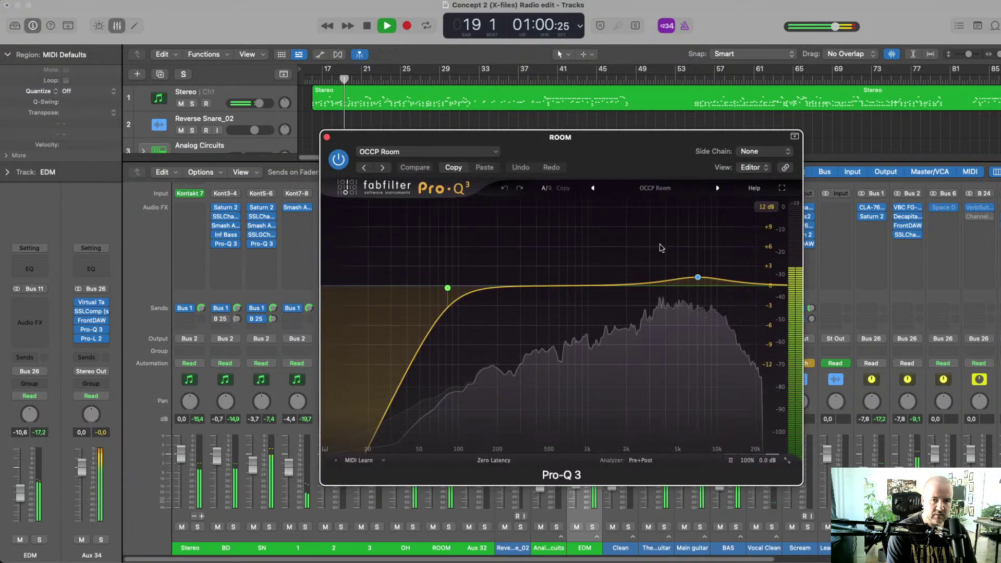
{"action": "key", "text": "super+w"}
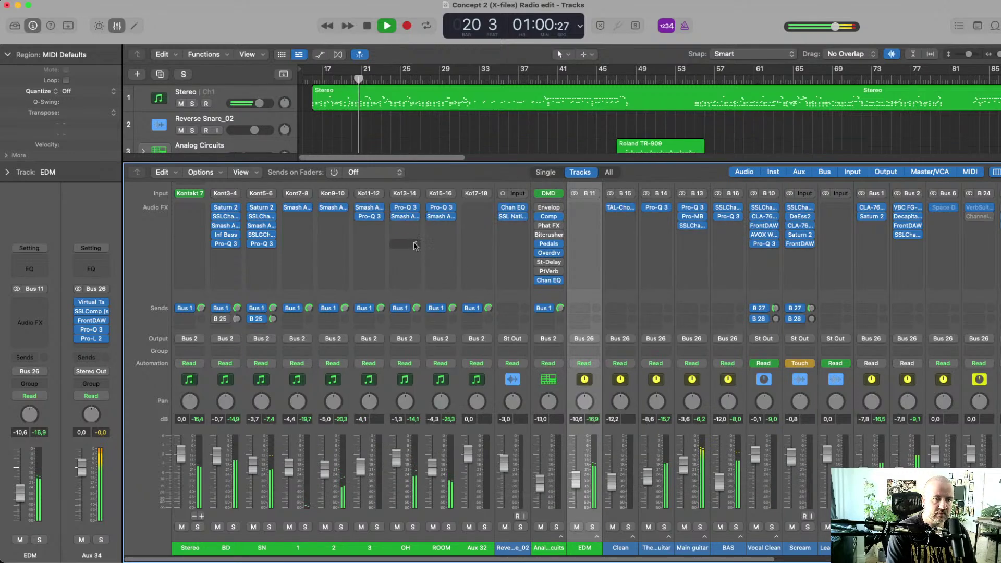
On the OH channel's Pro-Q 3, set the high-frequency bell cut to about 8.4 kHz, -5.57 dB and Q 1.756
{"action": "left_click", "coordinate": [405, 209]}
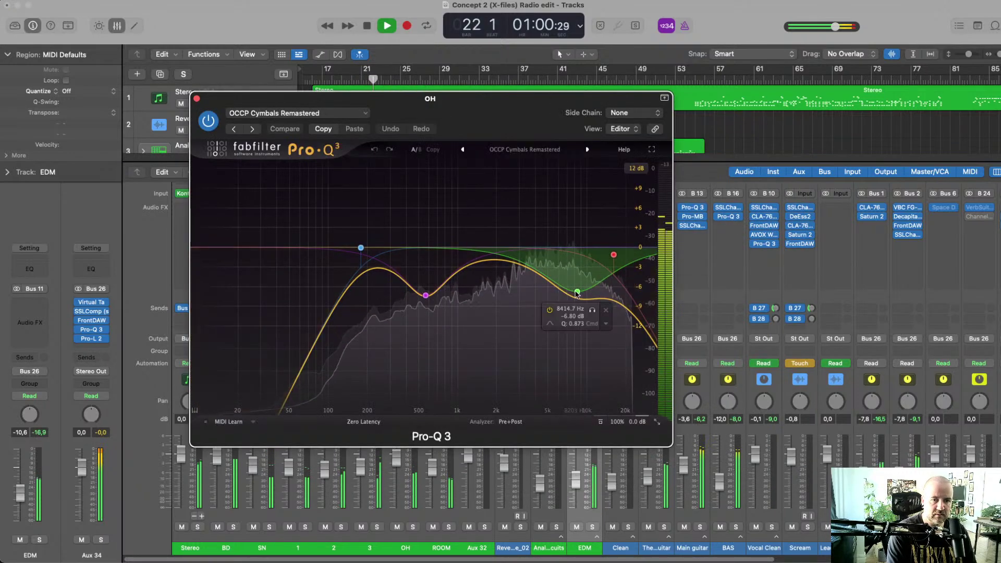
{"action": "left_click_drag", "start_coordinate": [575, 374], "coordinate": [574, 363]}
{"action": "left_click_drag", "start_coordinate": [577, 291], "coordinate": [576, 284]}
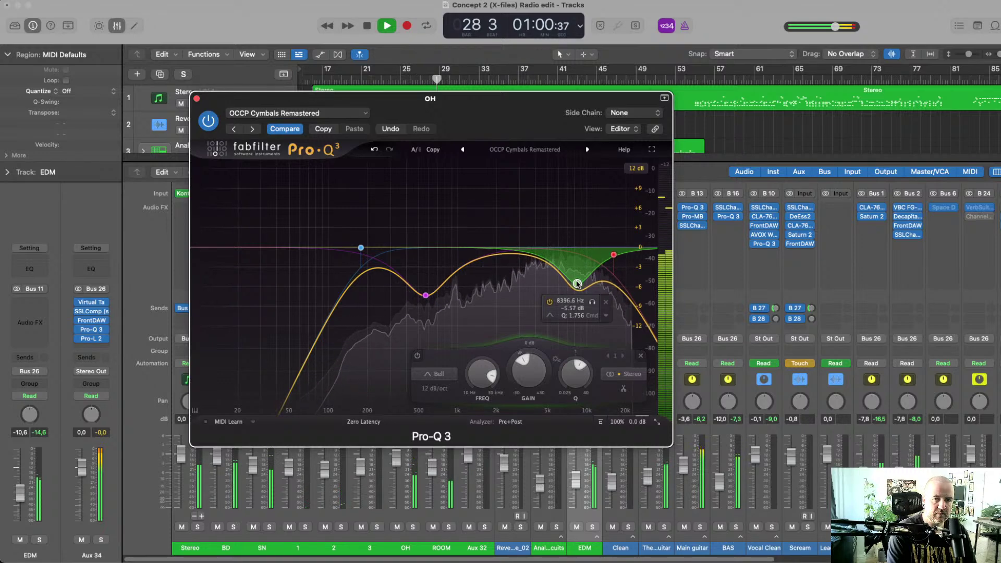
{"action": "left_click", "coordinate": [196, 100]}
Replay the project from bar 16 and lower the OH channel's fader to -2.6 dB
{"action": "key", "text": "space"}
{"action": "left_click", "coordinate": [313, 78]}
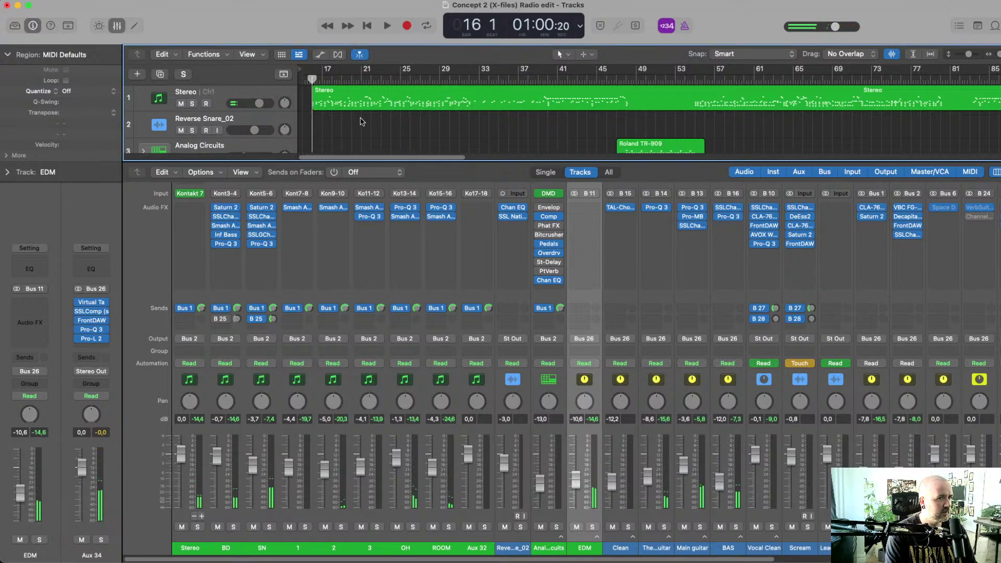
{"action": "key", "text": "space"}
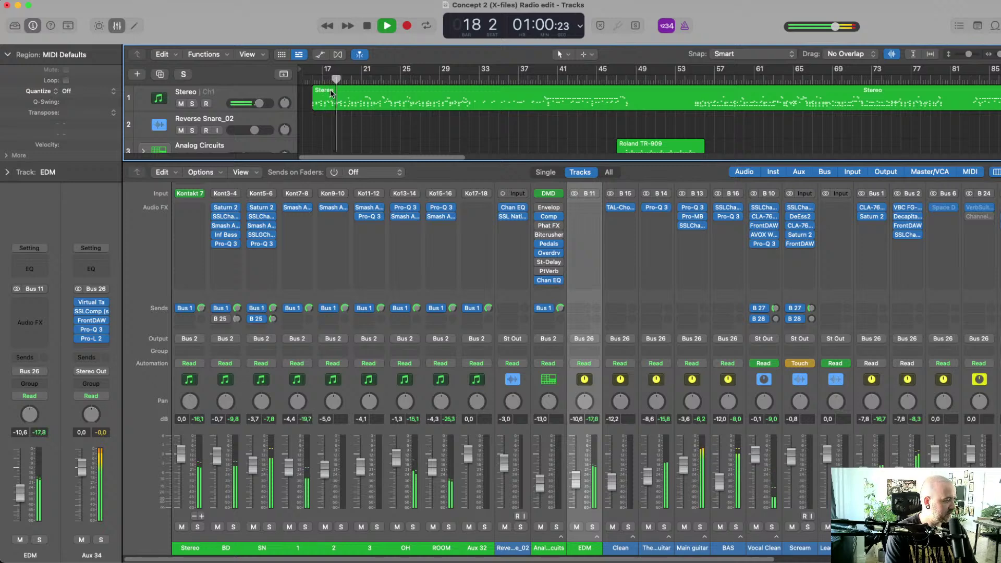
{"action": "left_click", "coordinate": [319, 502]}
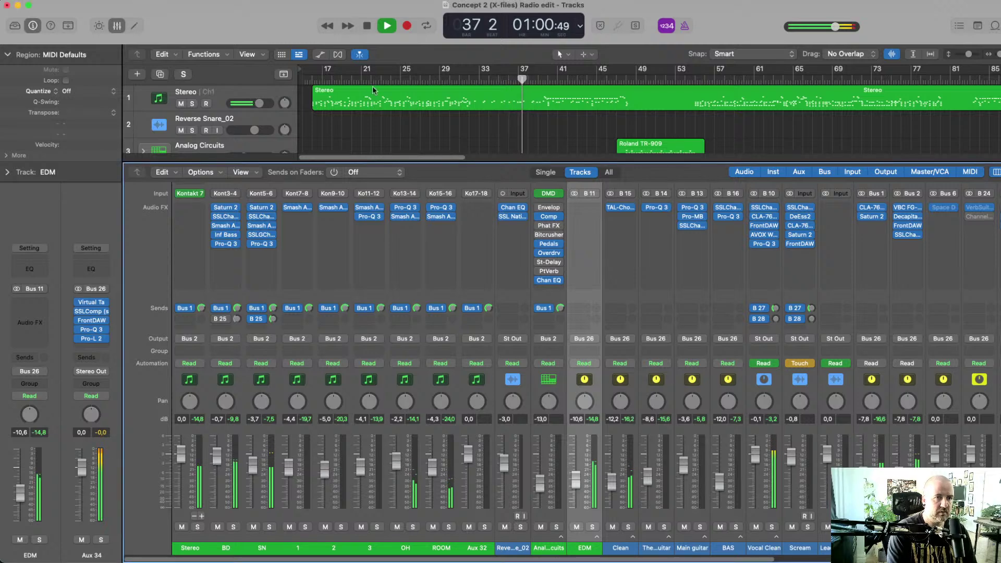
{"action": "left_click", "coordinate": [309, 78]}
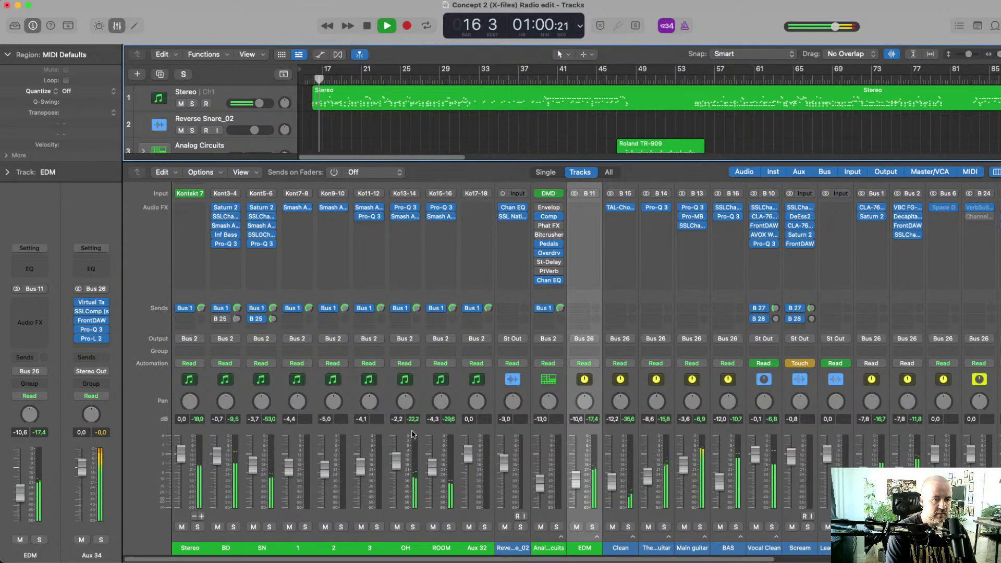
{"action": "left_click_drag", "start_coordinate": [397, 462], "coordinate": [397, 466]}
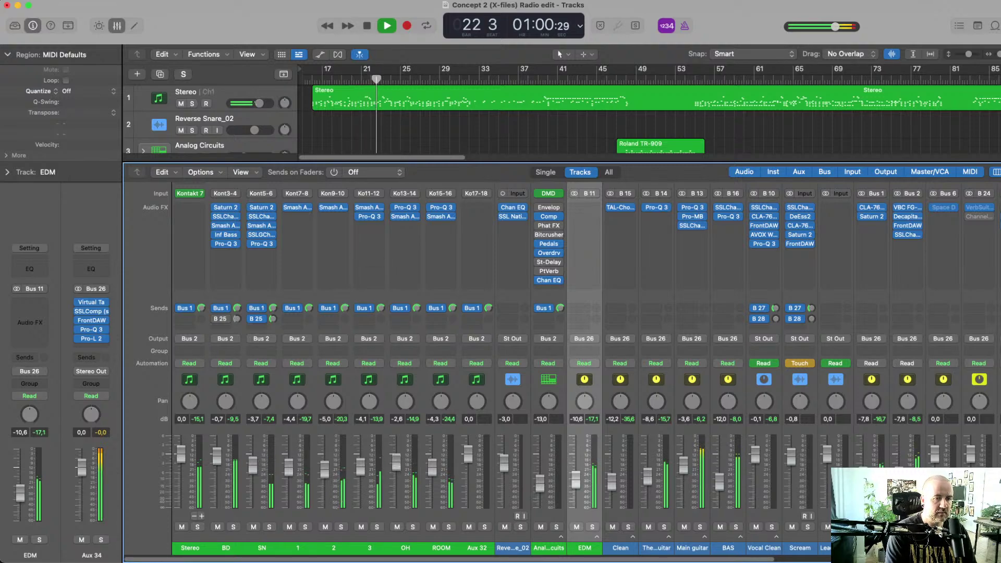
Stop playback, switch to Apple Music to hear "Dimitri" for comparison, and return to Logic Pro
{"action": "key", "text": "space"}
{"action": "key", "text": "ctrl+Up"}
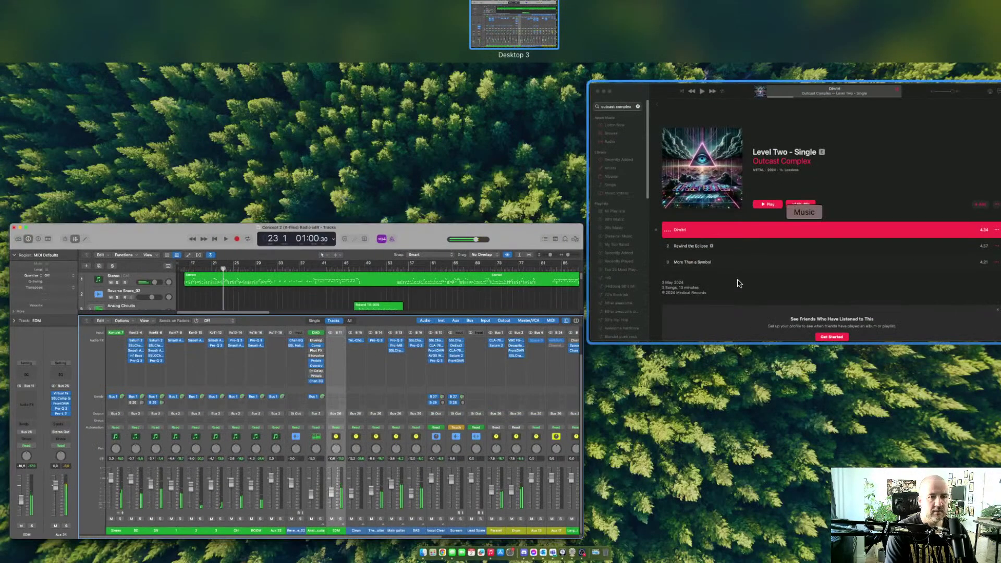
{"action": "left_click", "coordinate": [736, 284]}
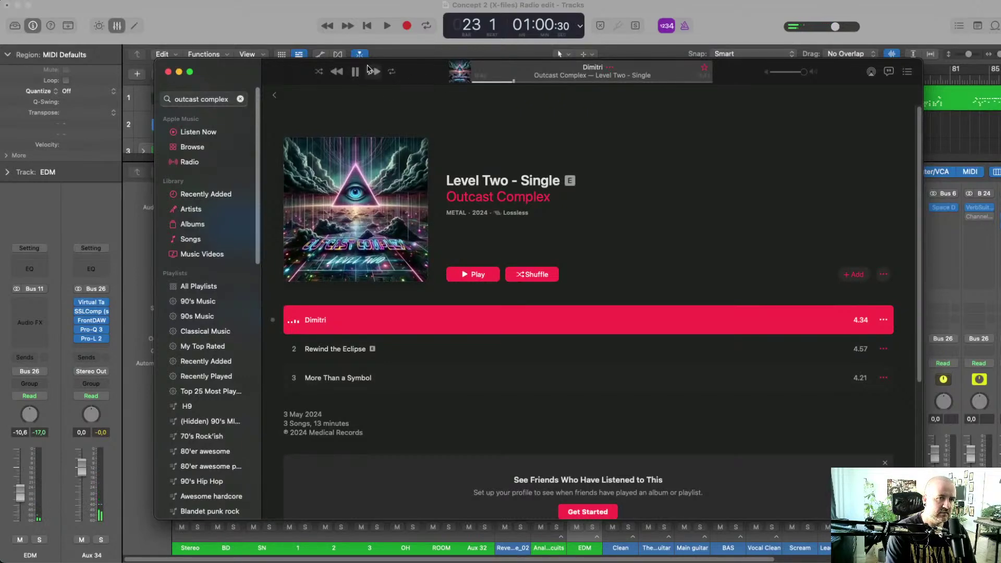
{"action": "key", "text": "super+Tab"}
{"action": "left_click", "coordinate": [352, 91]}
Play from bar 23, set the OH channel's fader to -2.4 dB, and move the stopped playhead back to bar 22
{"action": "key", "text": "space"}
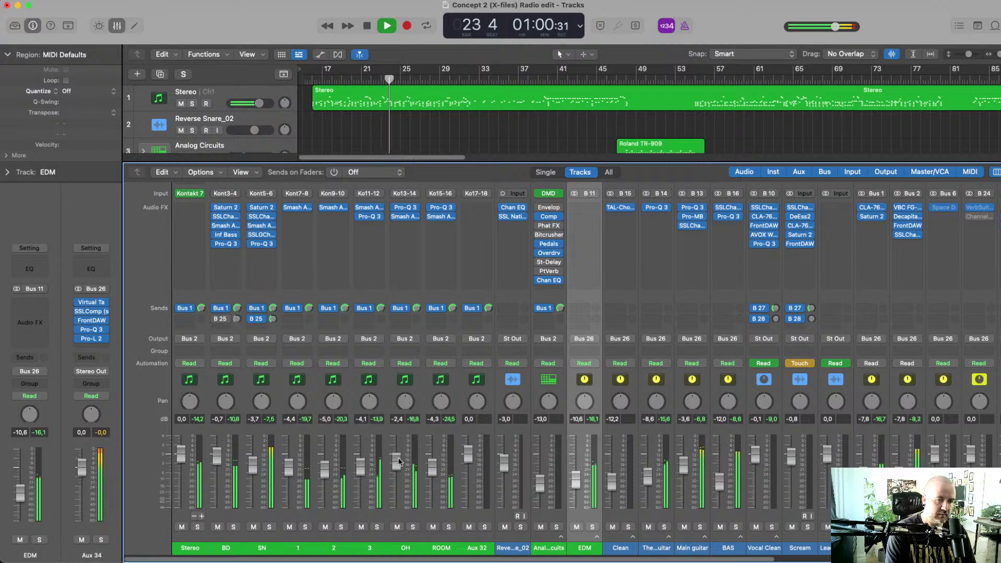
{"action": "key", "text": "space"}
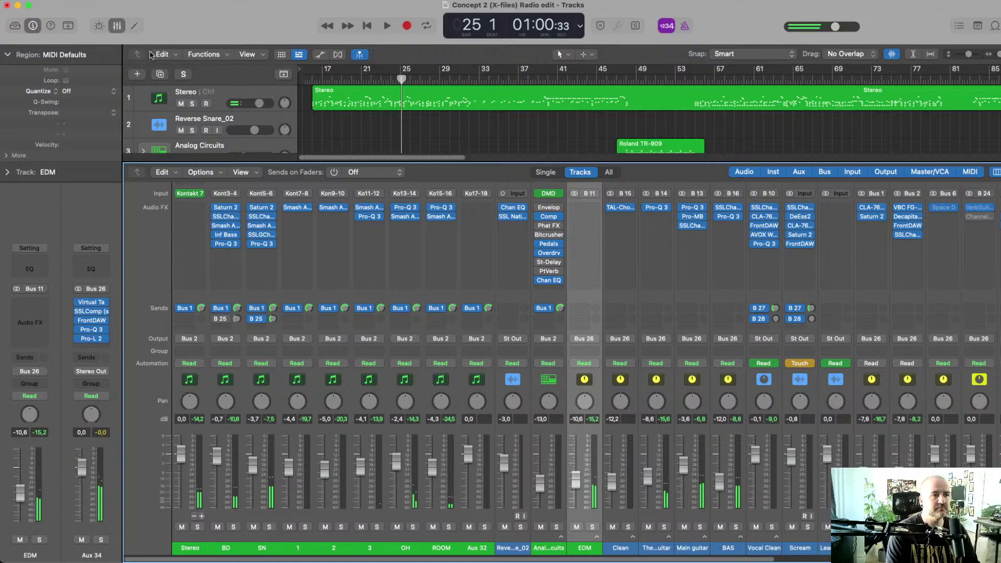
{"action": "key", "text": "comma"}
{"action": "key", "text": "comma"}
{"action": "key", "text": "comma"}
Switch to Apple Music, play another passage of "Dimitri" as a reference, and return to Logic Pro
{"action": "key", "text": "ctrl+Up"}
{"action": "left_click", "coordinate": [793, 212]}
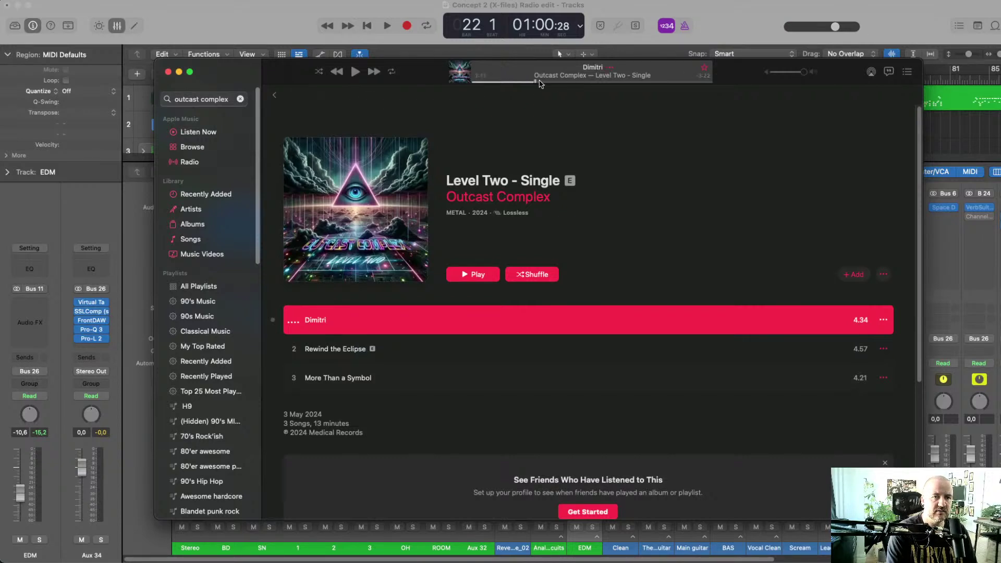
{"action": "left_click", "coordinate": [355, 72]}
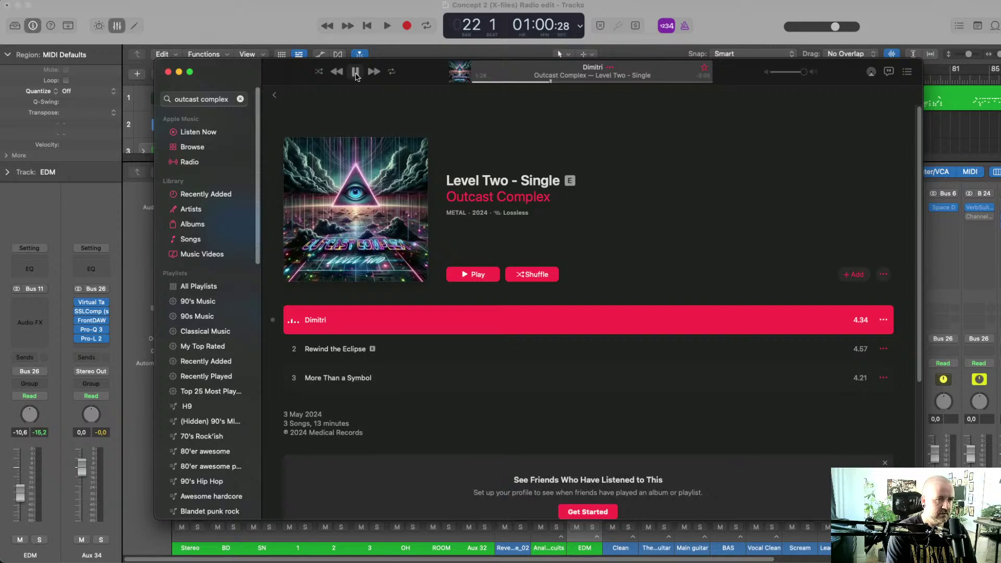
{"action": "left_click", "coordinate": [216, 27]}
Play the project from about bar 53, hide the Mixer, and show the track automation
{"action": "left_click", "coordinate": [537, 82]}
{"action": "left_click", "coordinate": [686, 79]}
{"action": "key", "text": "space"}
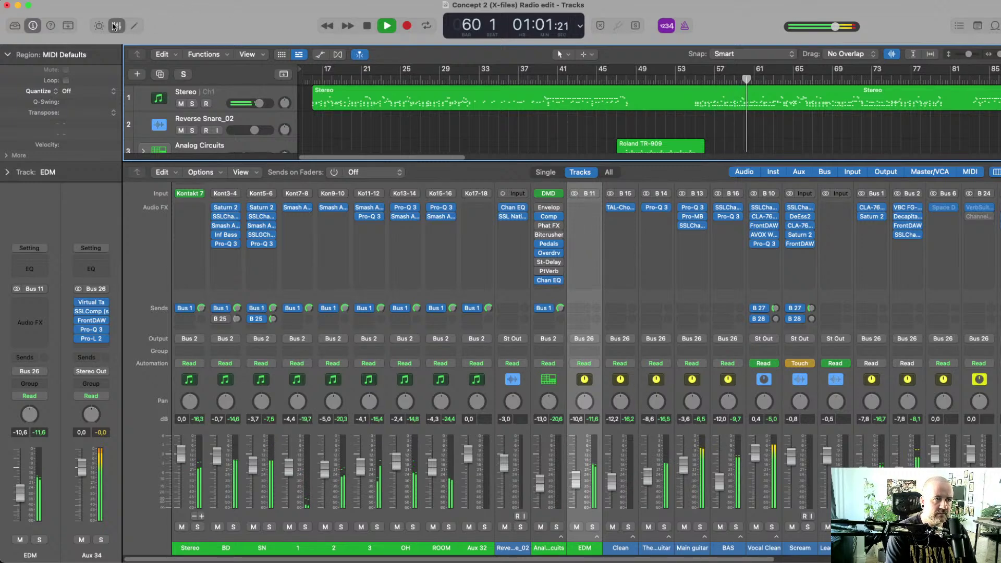
{"action": "key", "text": "x"}
{"action": "key", "text": "a"}
{"action": "key", "text": "a"}
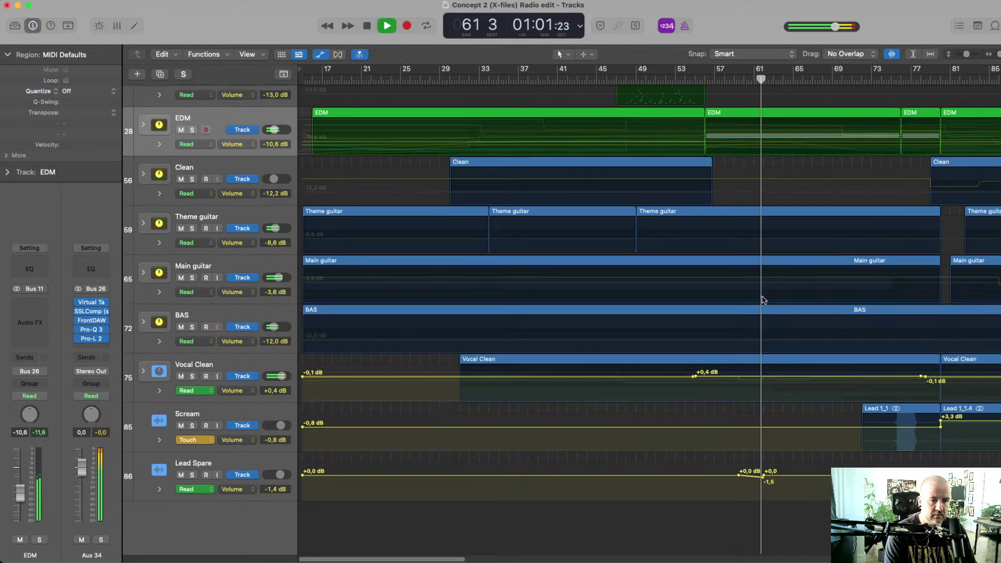
Raise the Vocal Clean volume automation to +1.0 dB from about bar 55 and +0.9 dB from about bar 88
{"action": "left_click", "coordinate": [748, 378]}
{"action": "left_click_drag", "start_coordinate": [748, 378], "coordinate": [748, 376]}
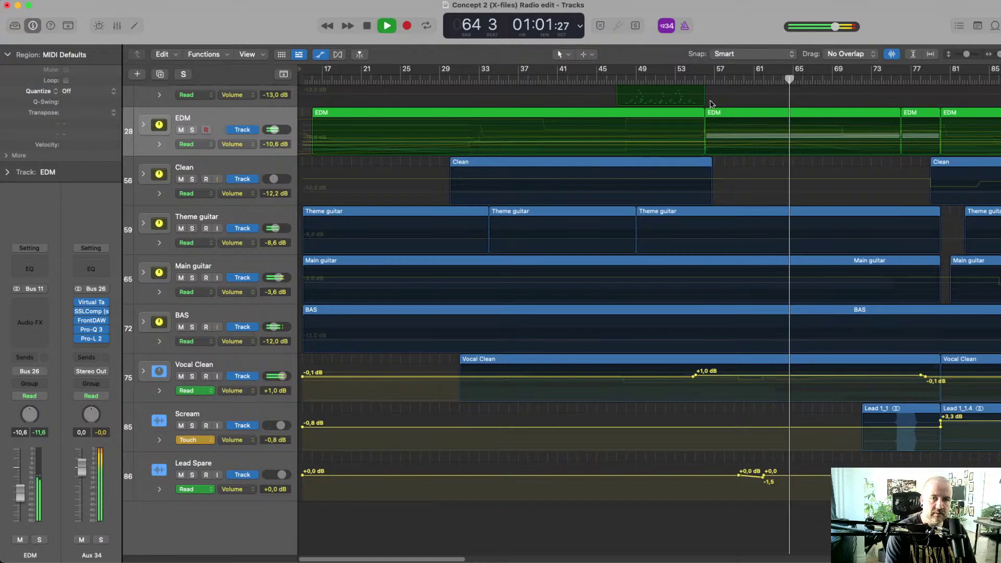
{"action": "scroll", "coordinate": [715, 384], "scroll_direction": "right", "scroll_amount": 10}
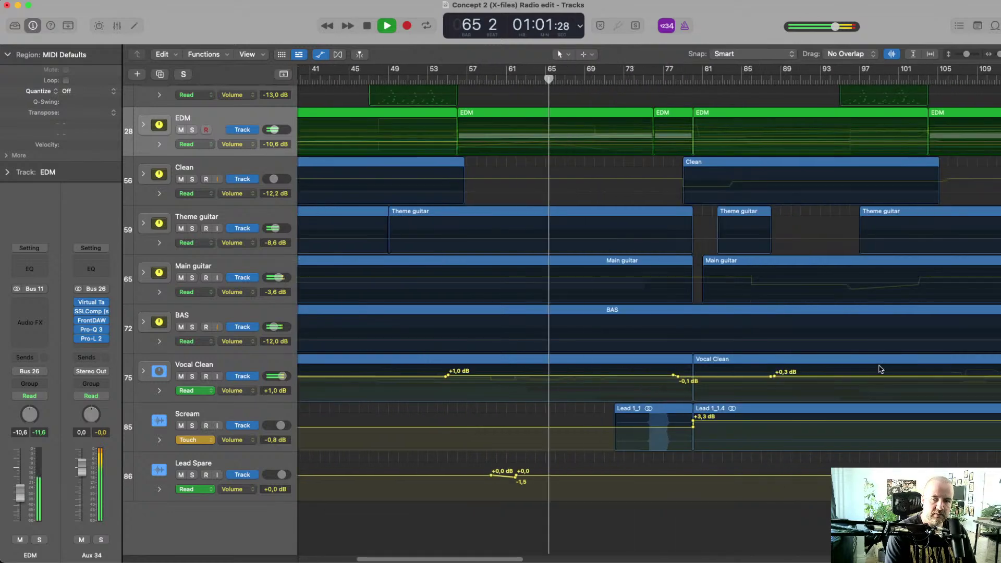
{"action": "left_click", "coordinate": [707, 376]}
{"action": "left_click_drag", "start_coordinate": [708, 376], "coordinate": [707, 375]}
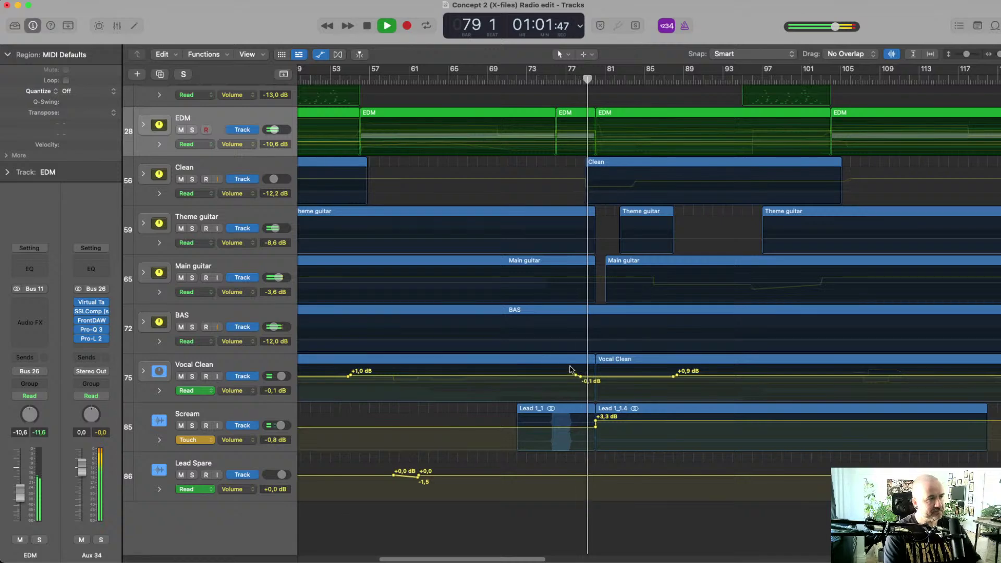
{"action": "key", "text": "space"}
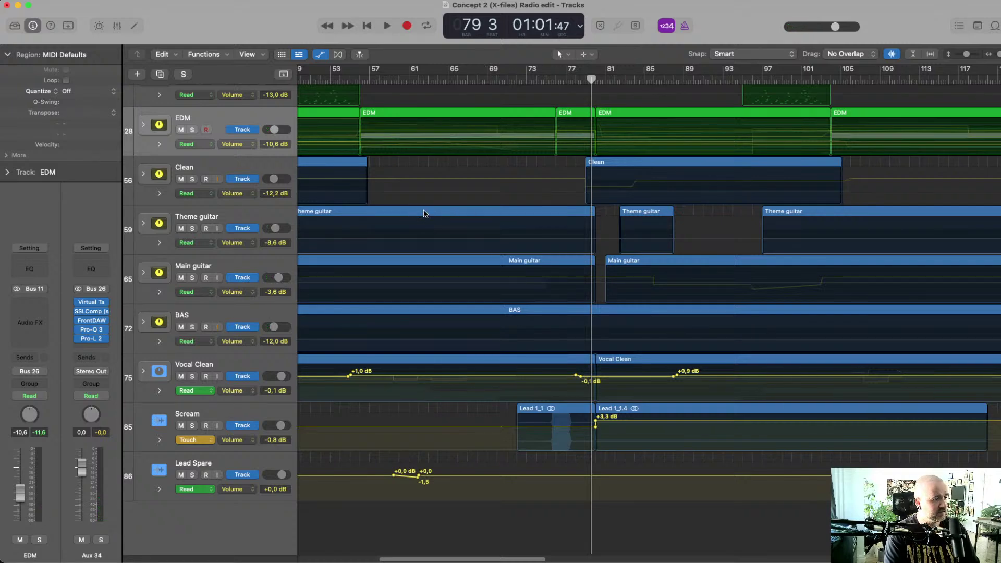
Review the remaining Vocal Clean automation, hide the track automation, and view the end of the arrangement
{"action": "scroll", "coordinate": [537, 220], "scroll_direction": "right", "scroll_amount": 10}
{"action": "scroll", "coordinate": [538, 222], "scroll_direction": "left", "scroll_amount": 1}
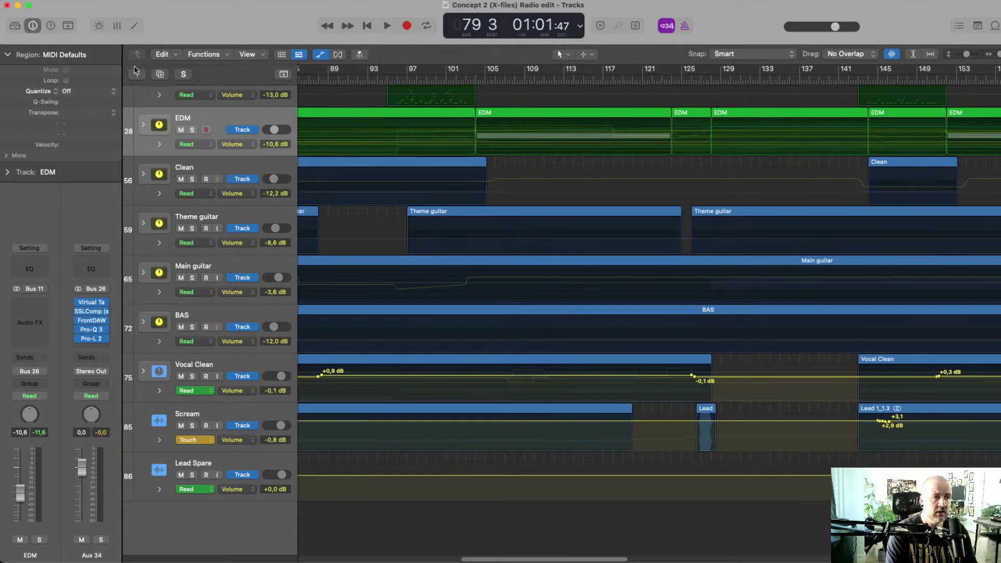
{"action": "key", "text": "a"}
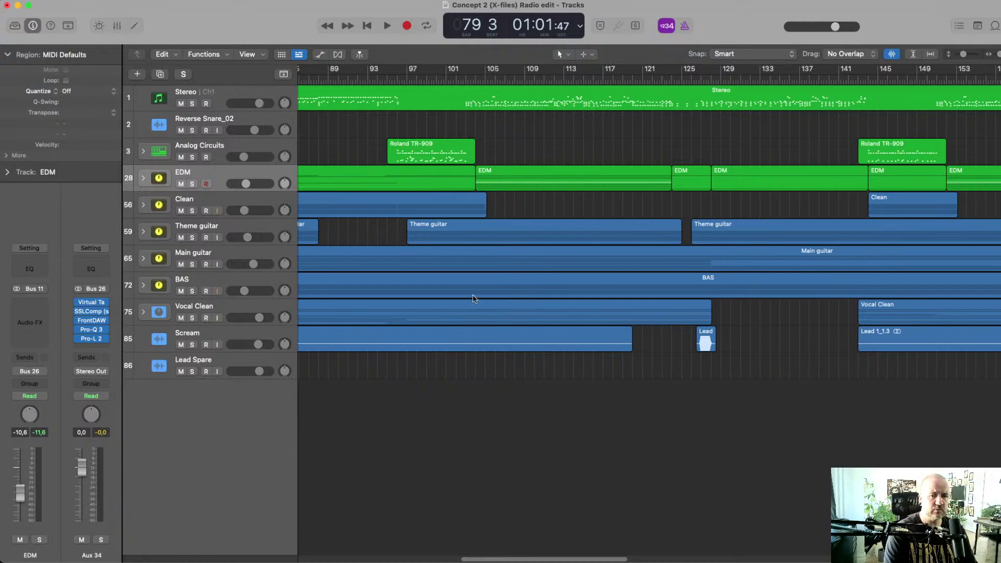
{"action": "scroll", "coordinate": [641, 203], "scroll_direction": "right", "scroll_amount": 10}
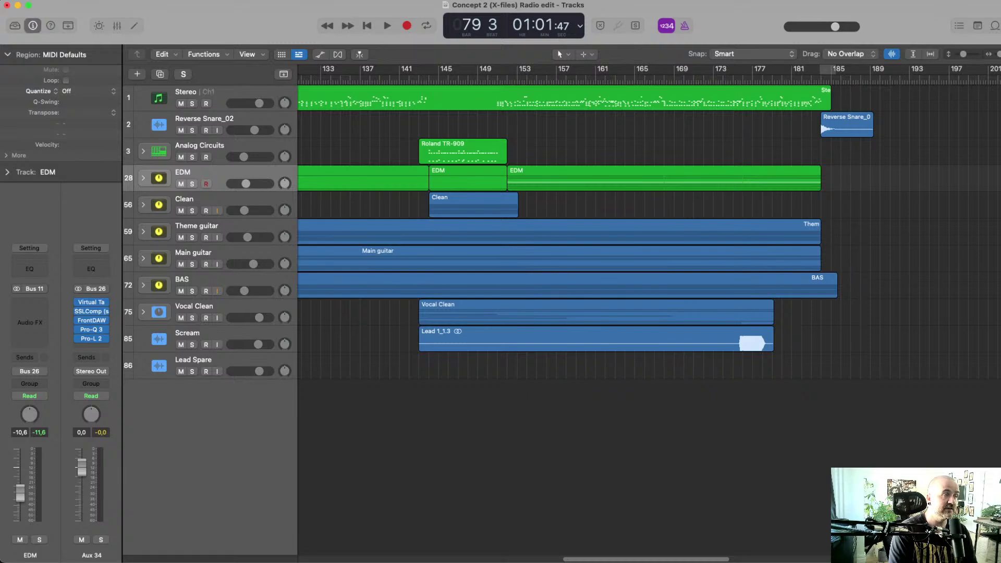
{"action": "key", "text": "super+Tab"}
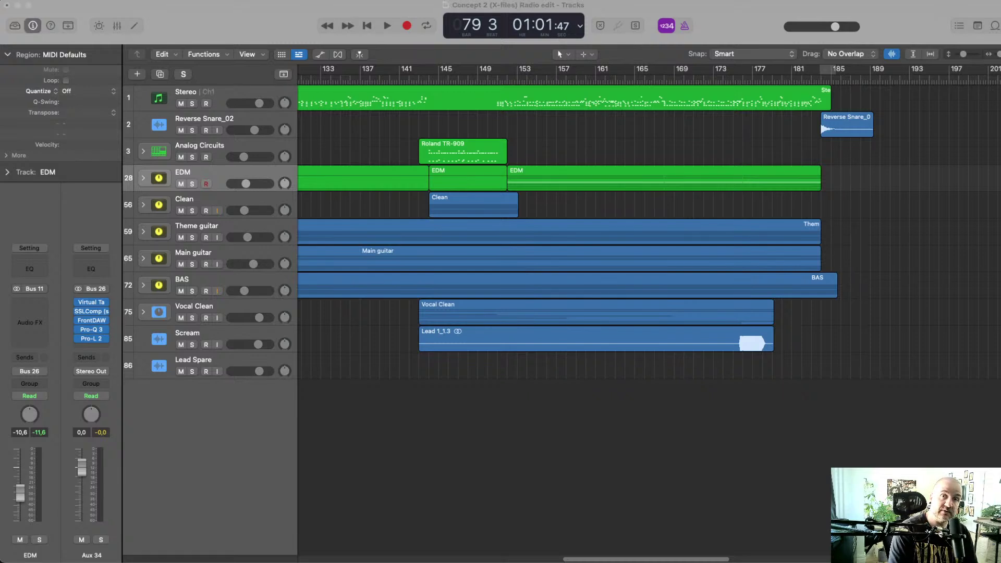